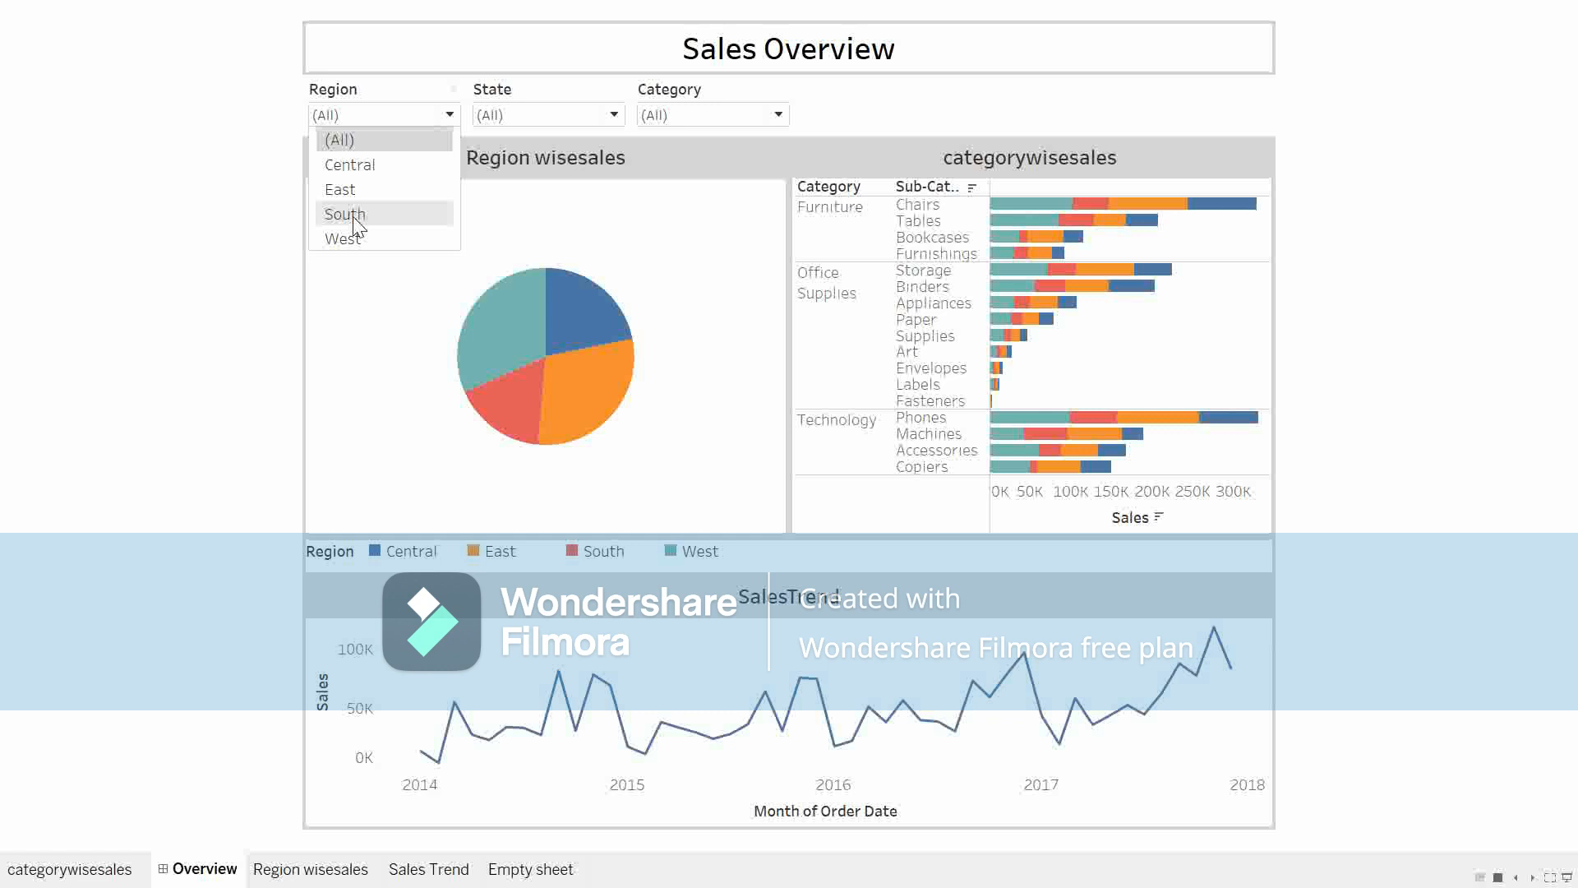
Step: Switch the Region filter through Central, East, South and West and back to Central to compare the charts and filters shown
click(354, 168)
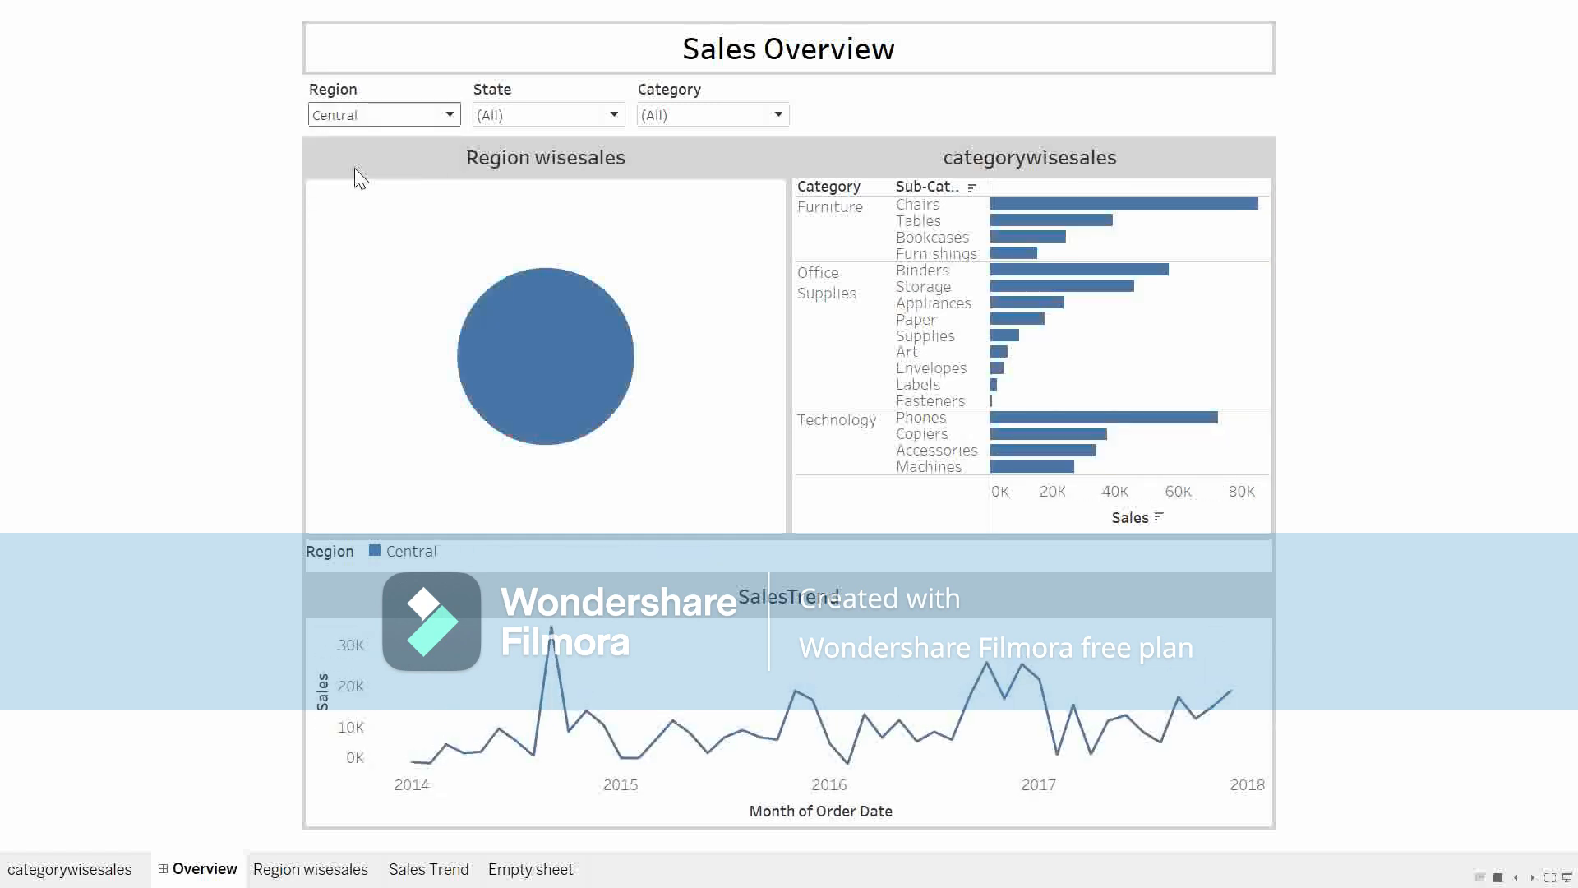
click(372, 119)
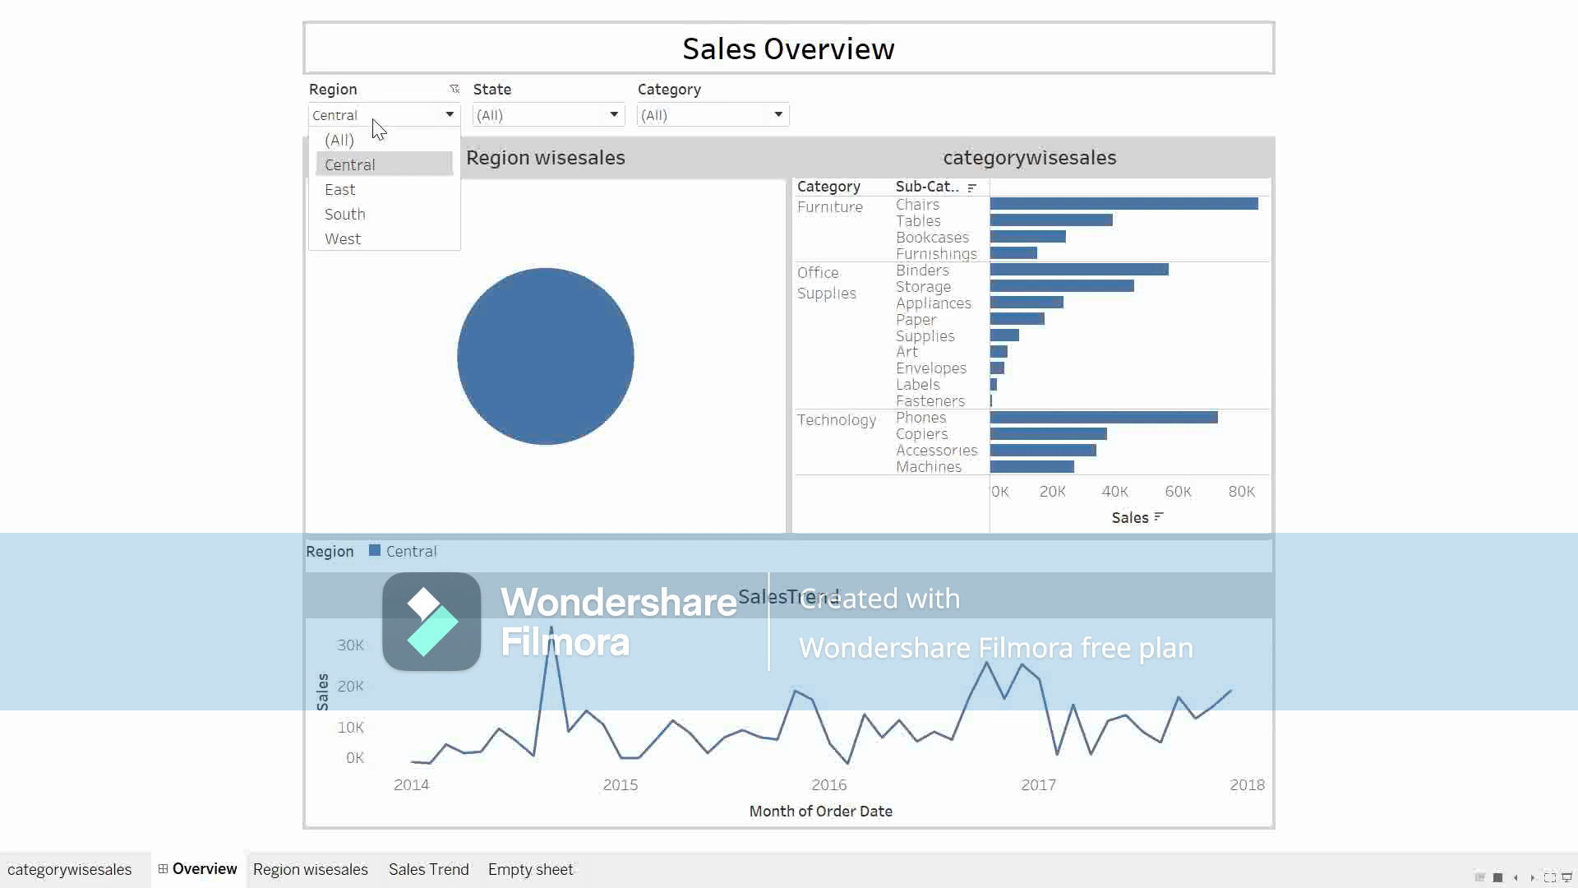
click(344, 194)
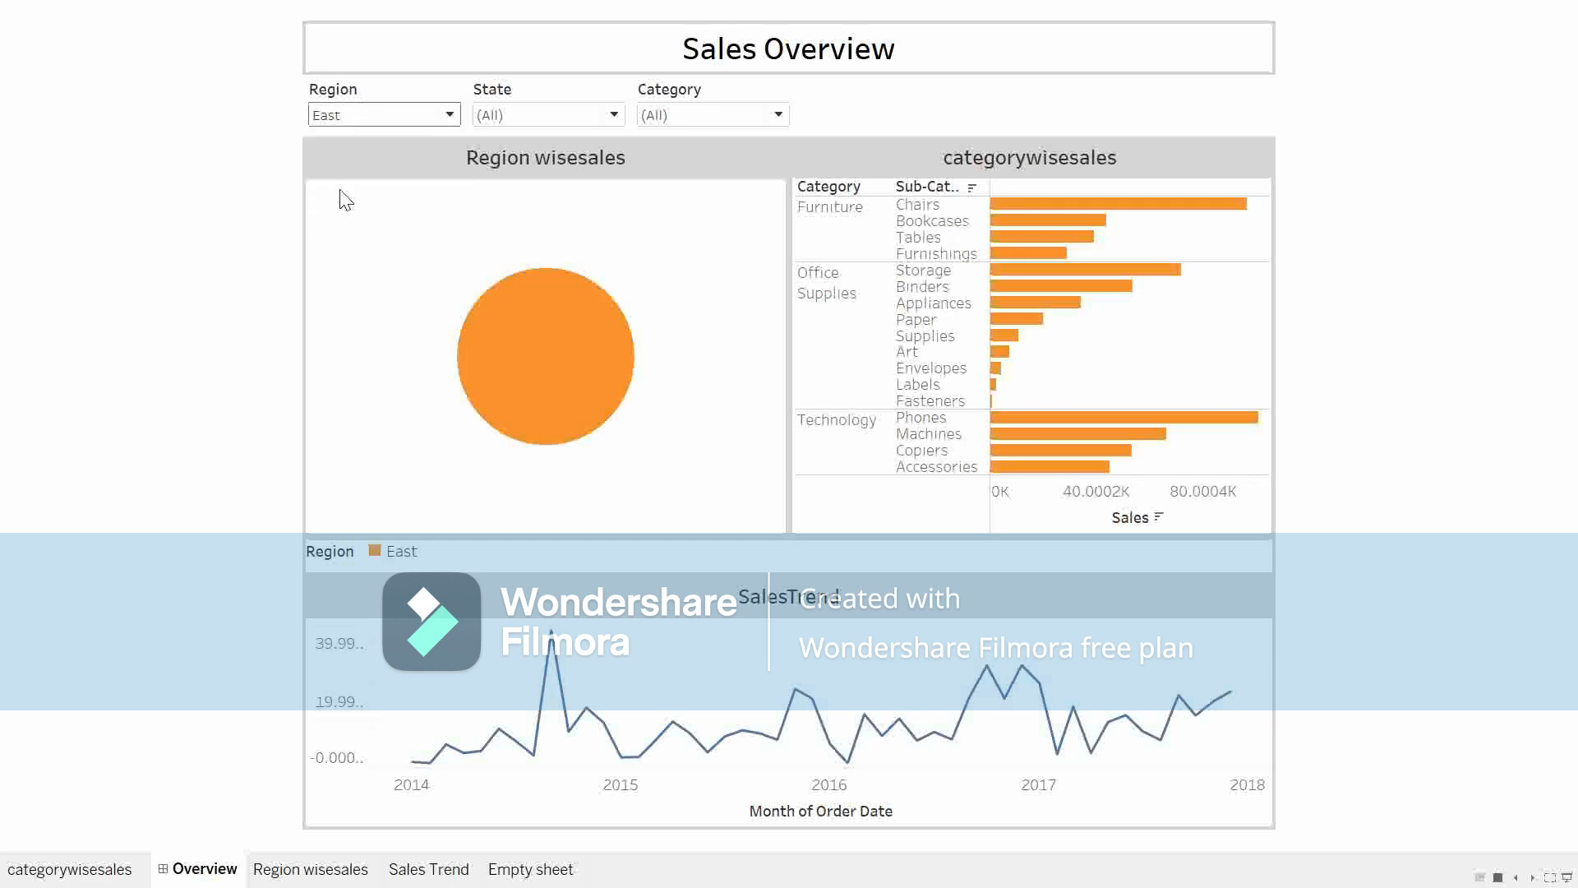
click(378, 123)
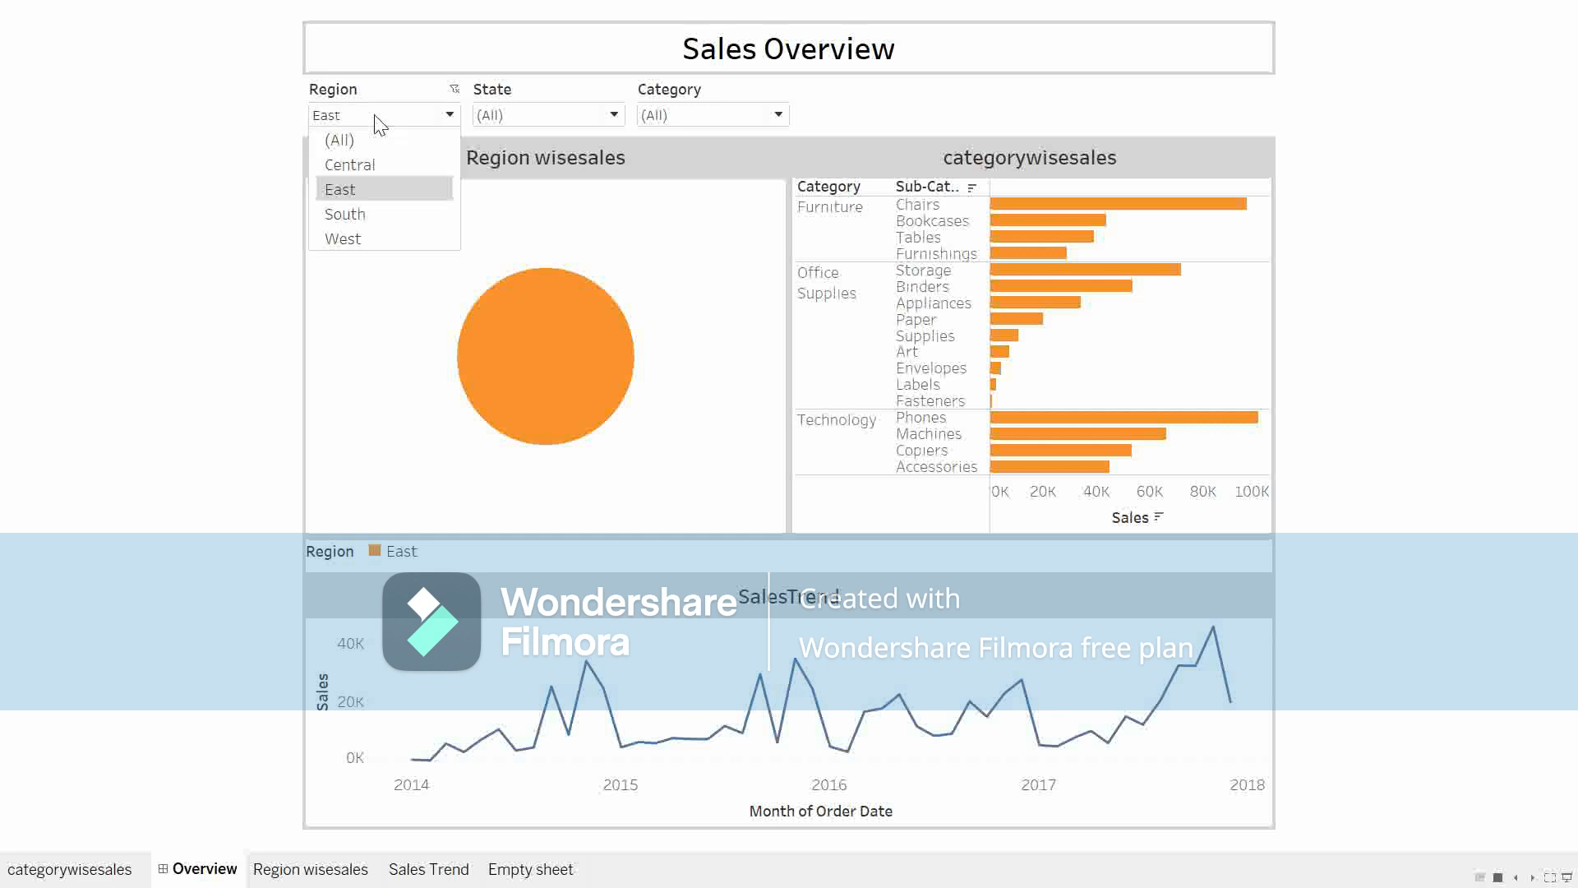
click(376, 218)
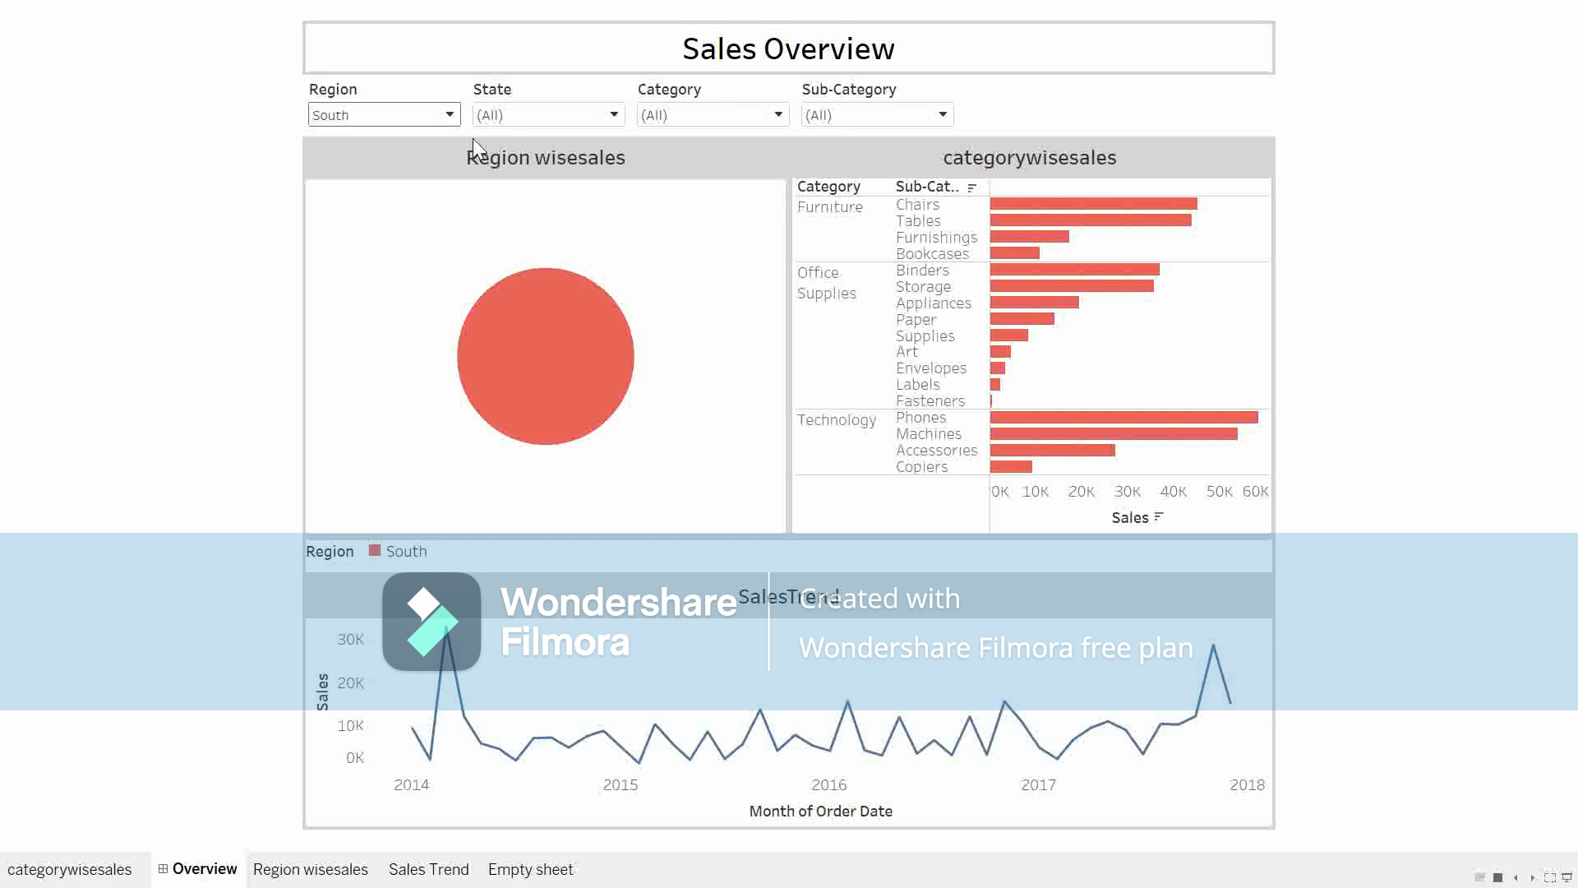
click(339, 115)
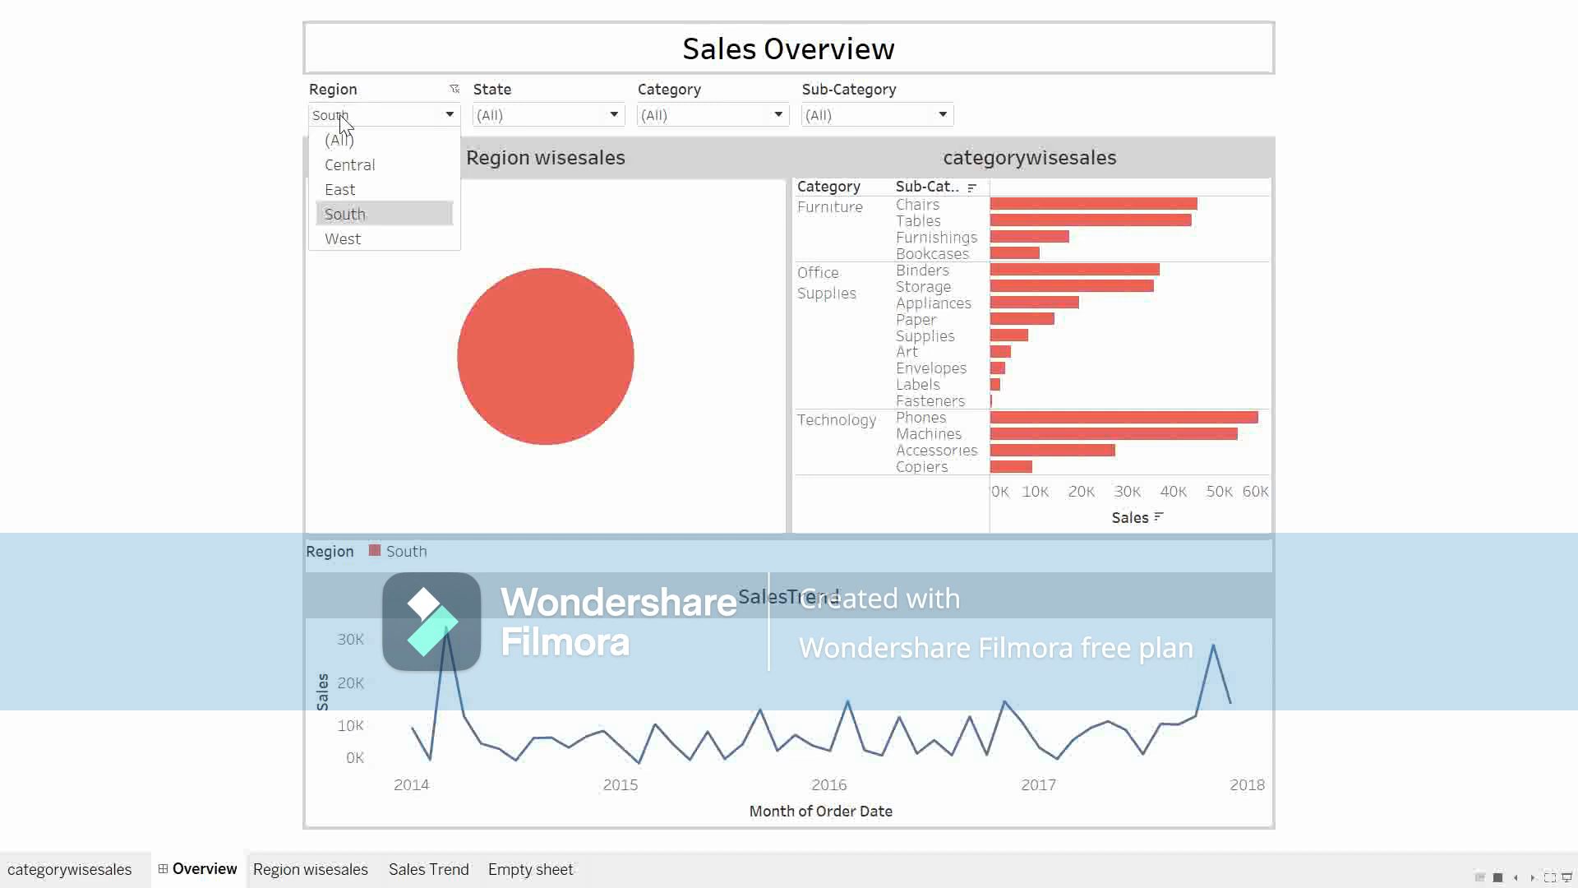
click(361, 247)
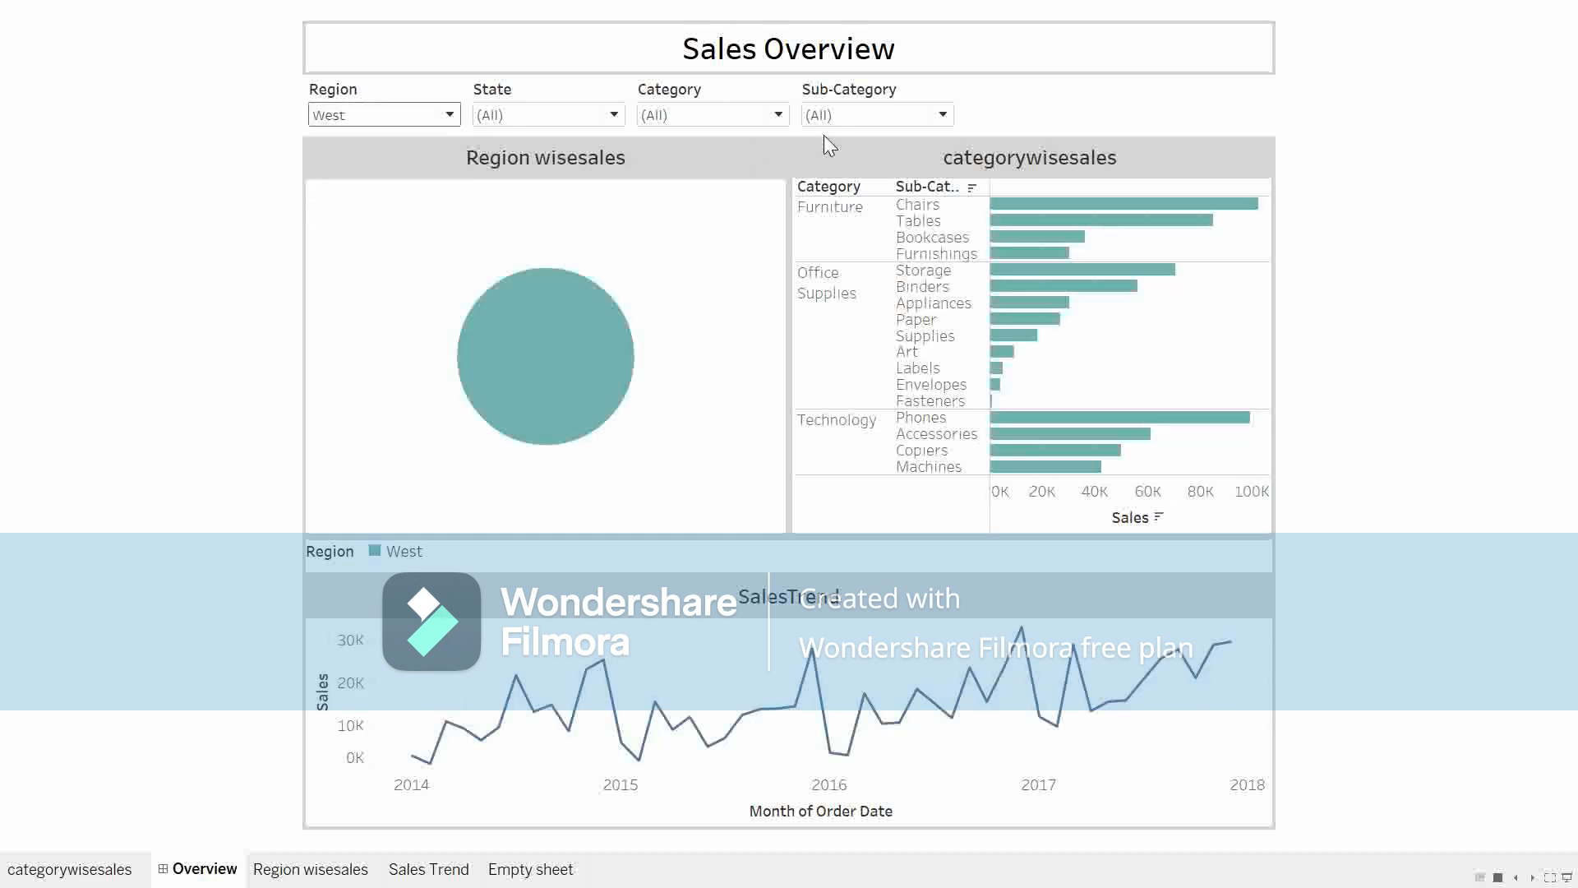
click(355, 120)
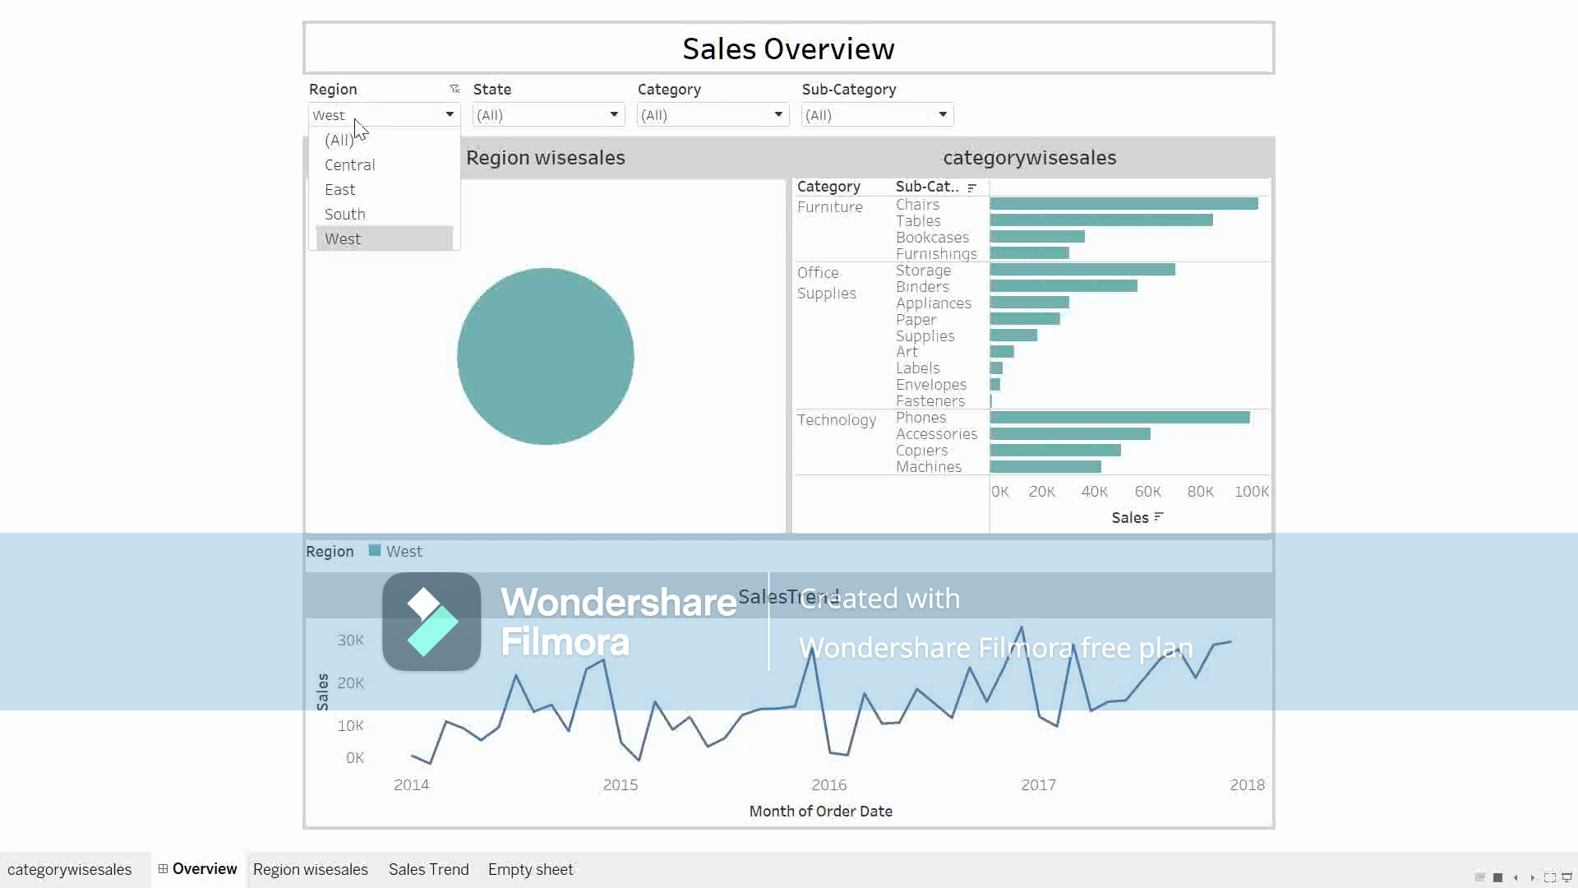
click(362, 162)
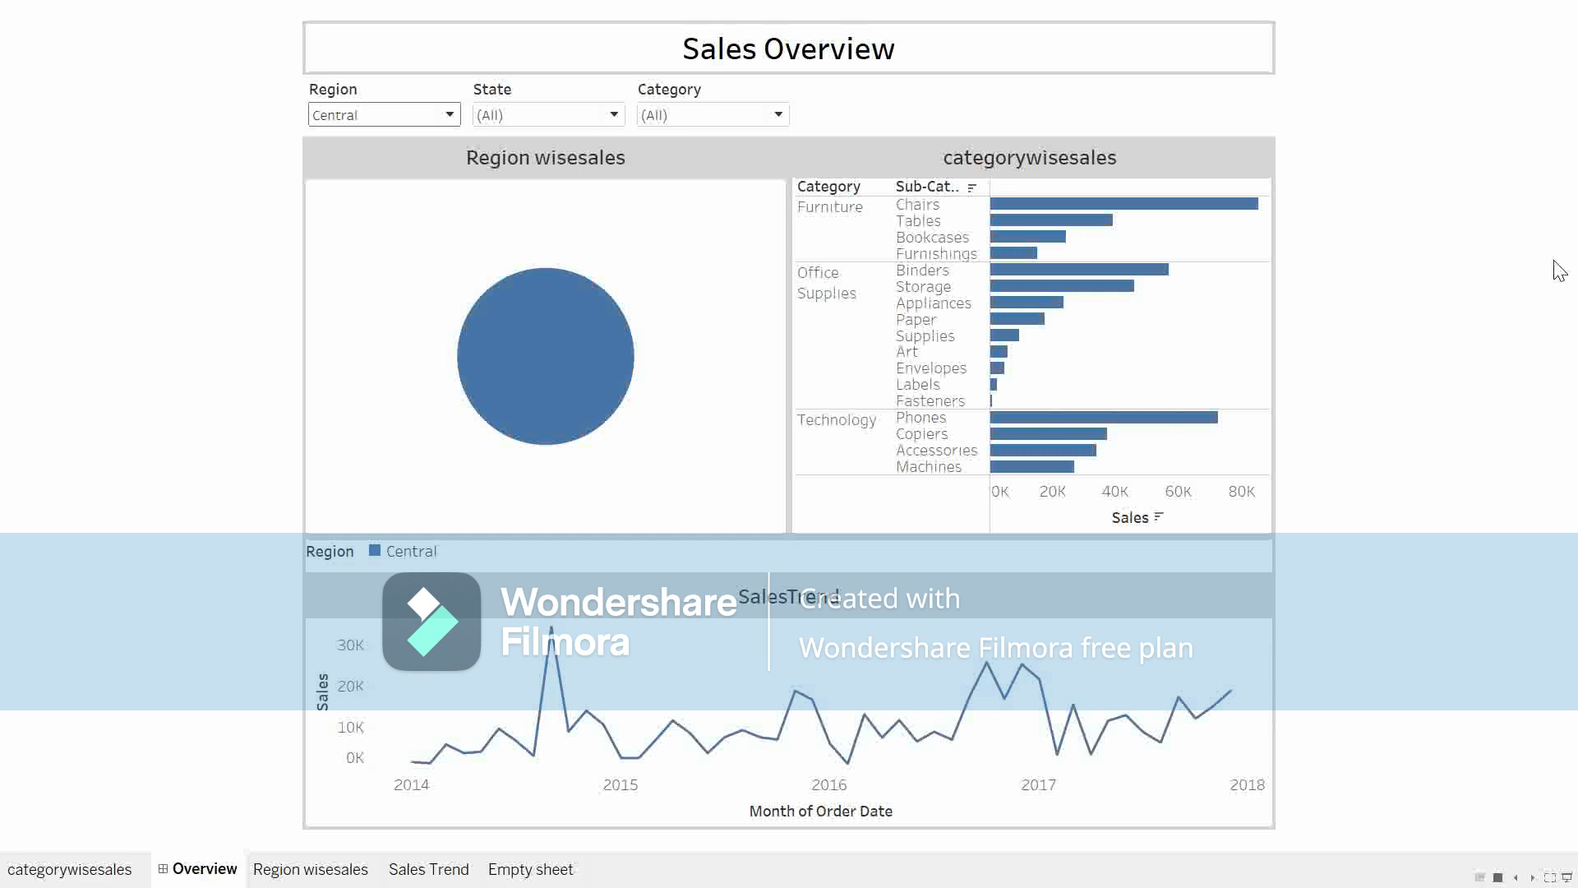
Step: Exit presentation mode and duplicate the Overview dashboard
key(Escape)
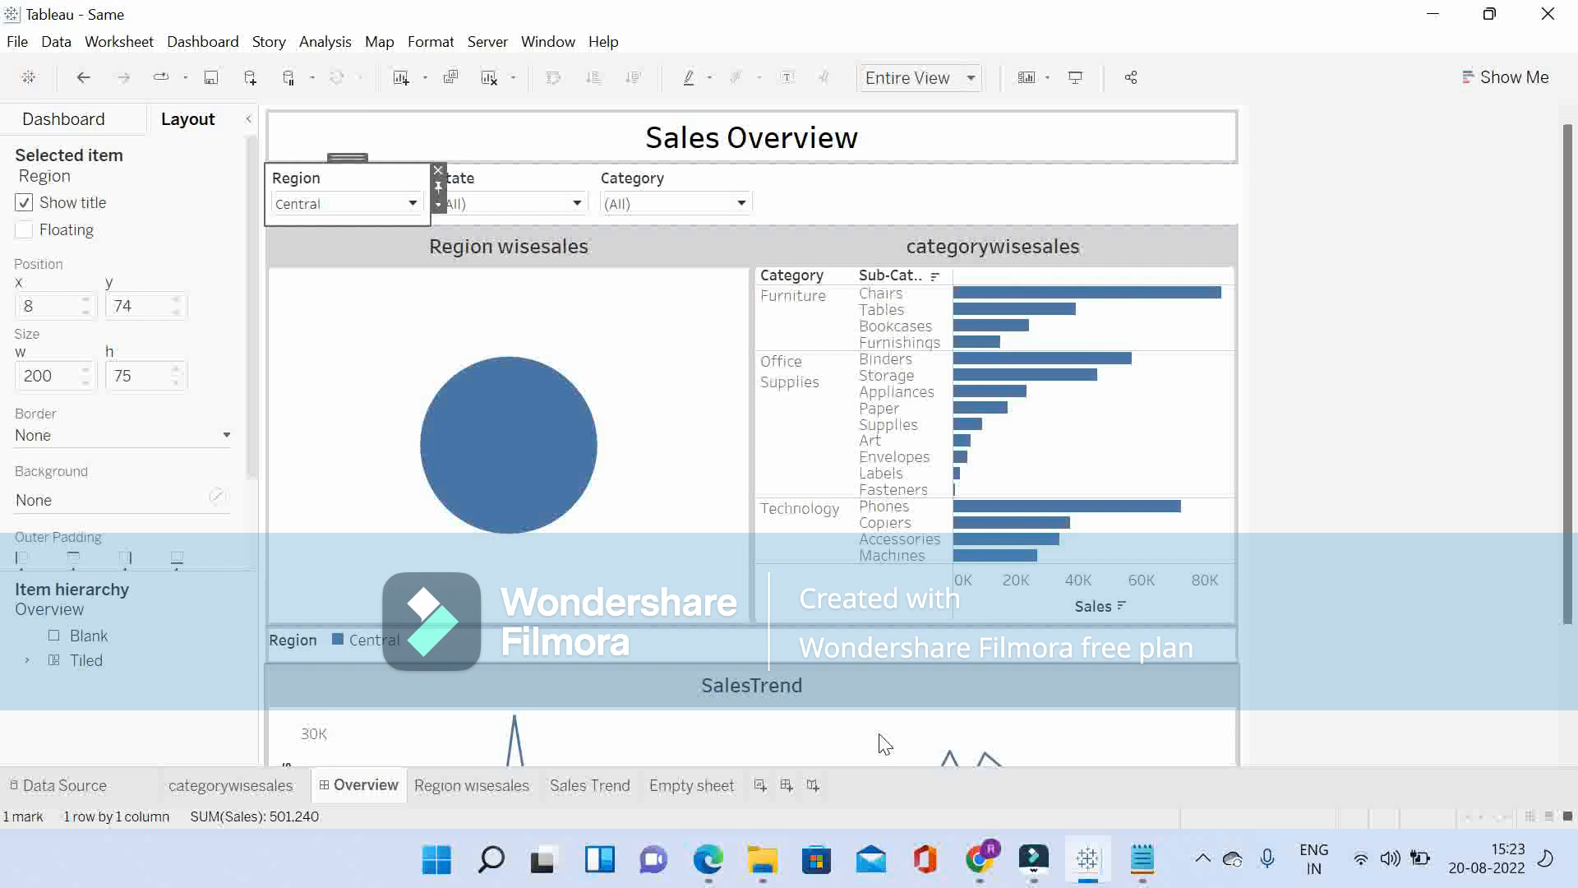
right_click(357, 786)
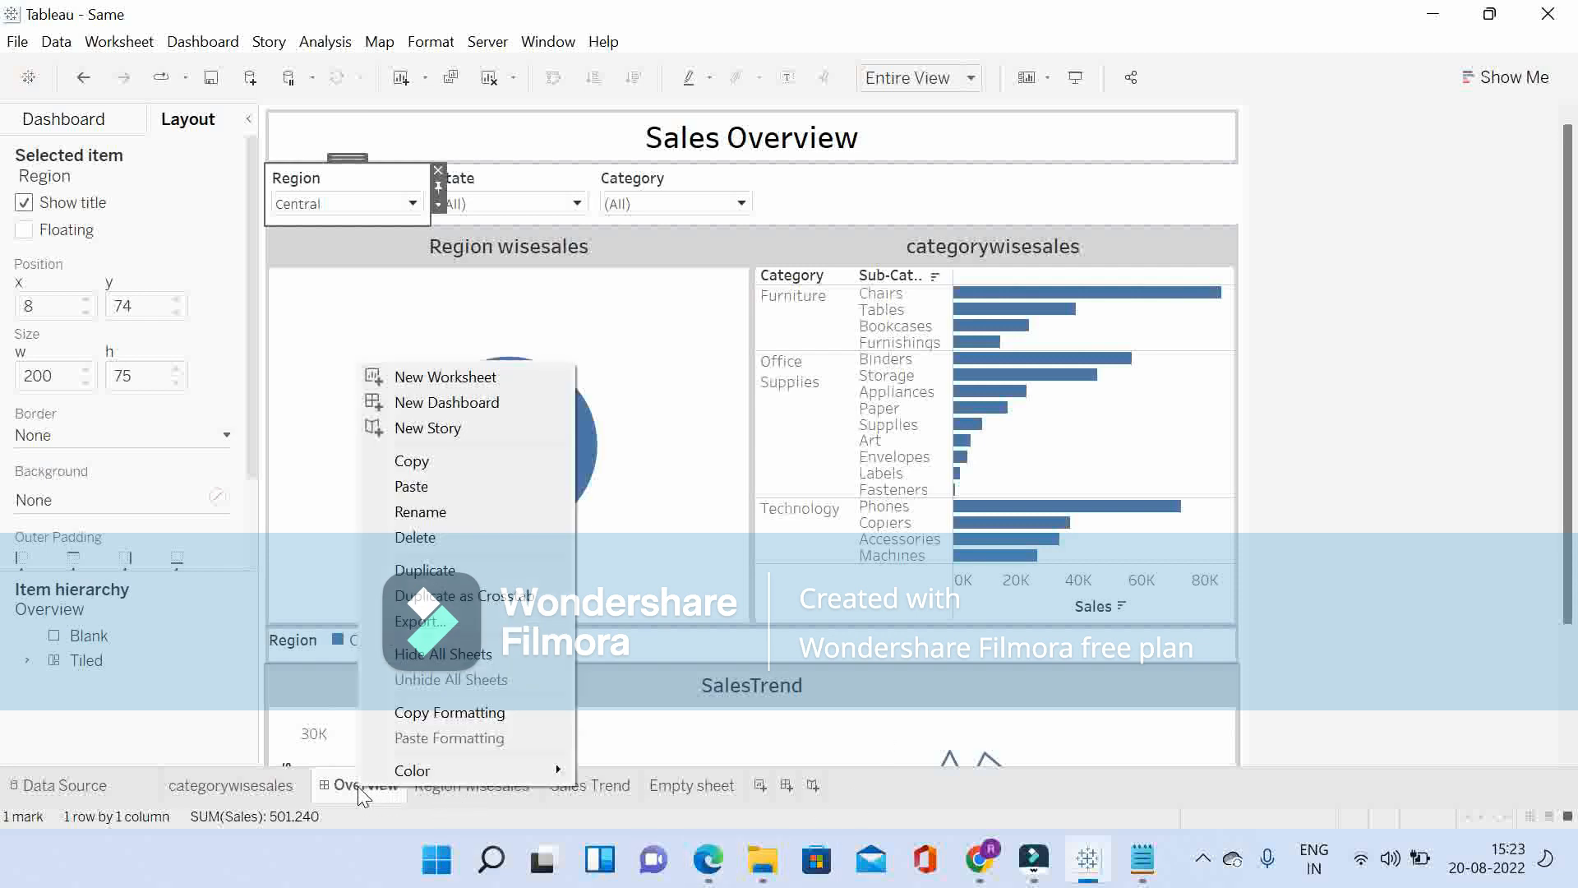
click(433, 571)
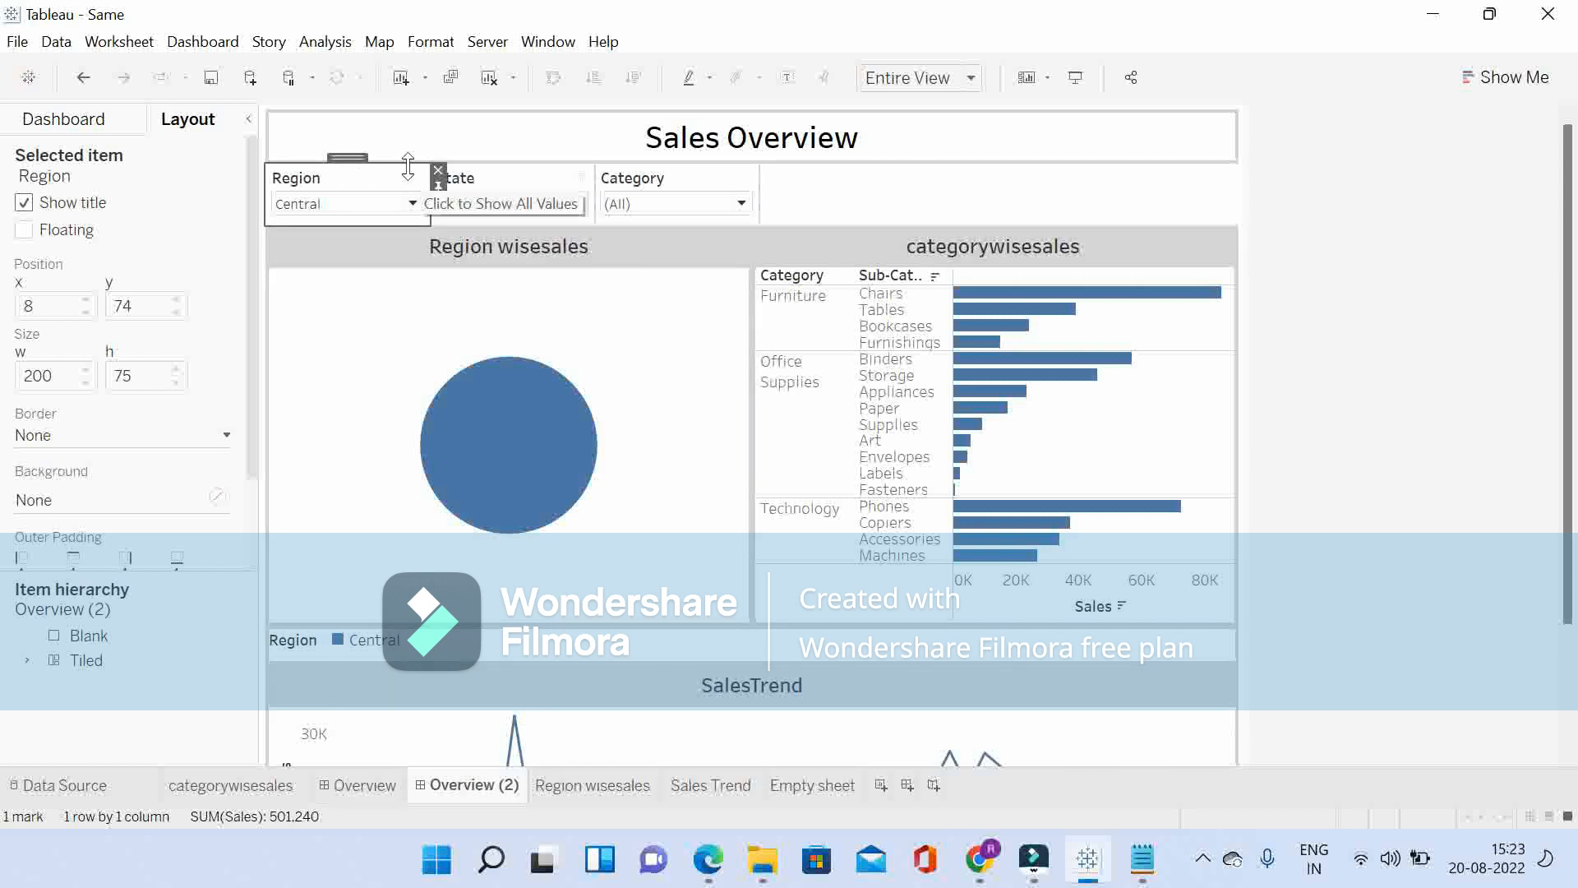
Step: Remove the Region, State and Category filters from the Overview (2) dashboard
click(438, 171)
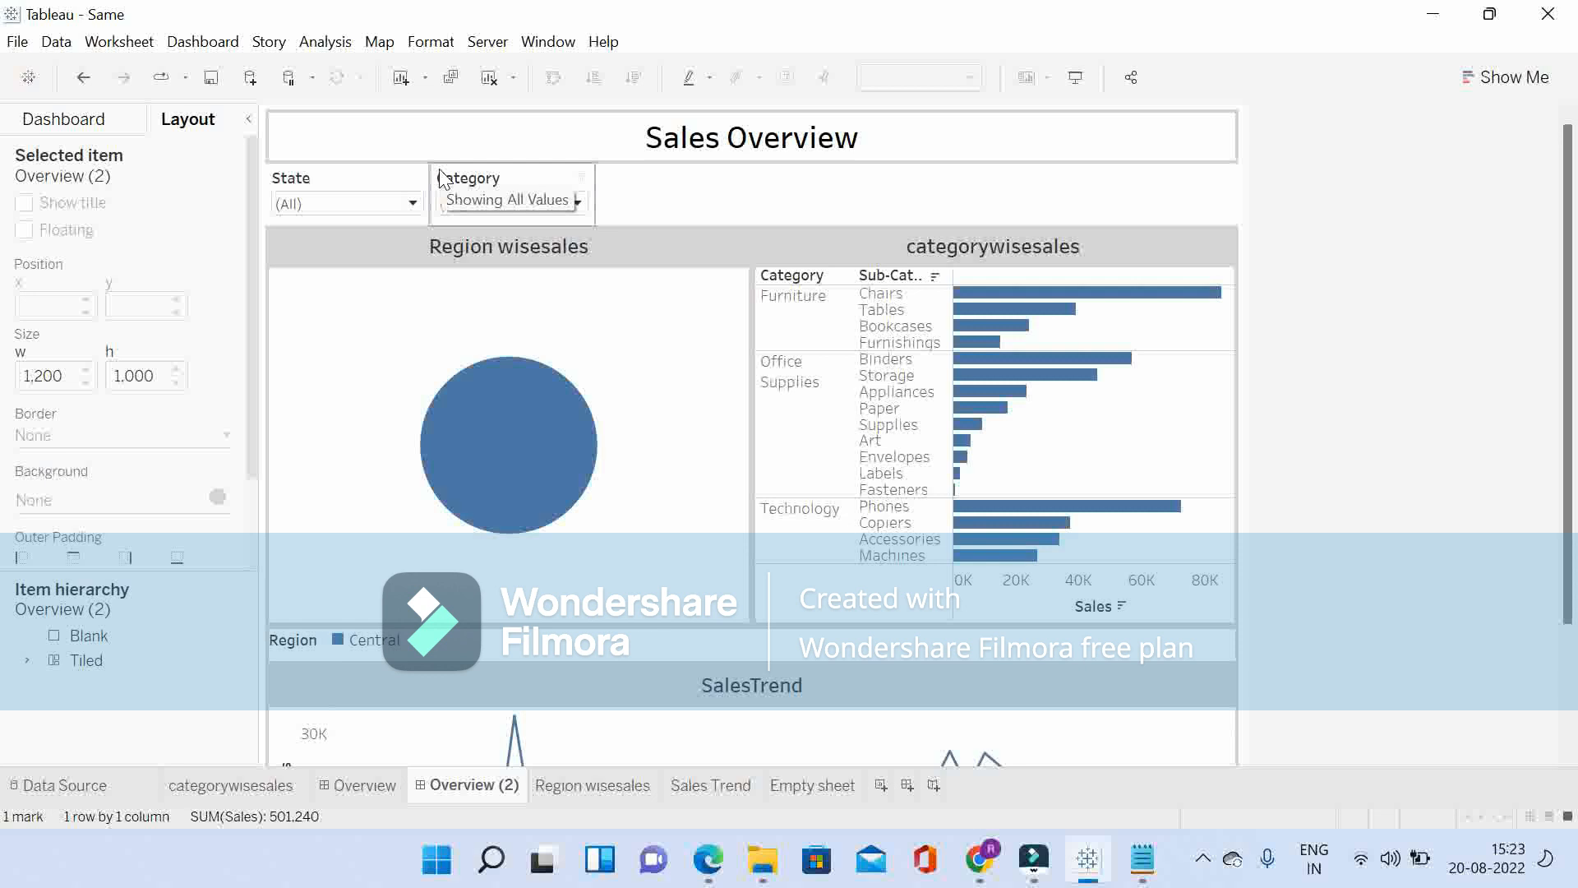
click(380, 178)
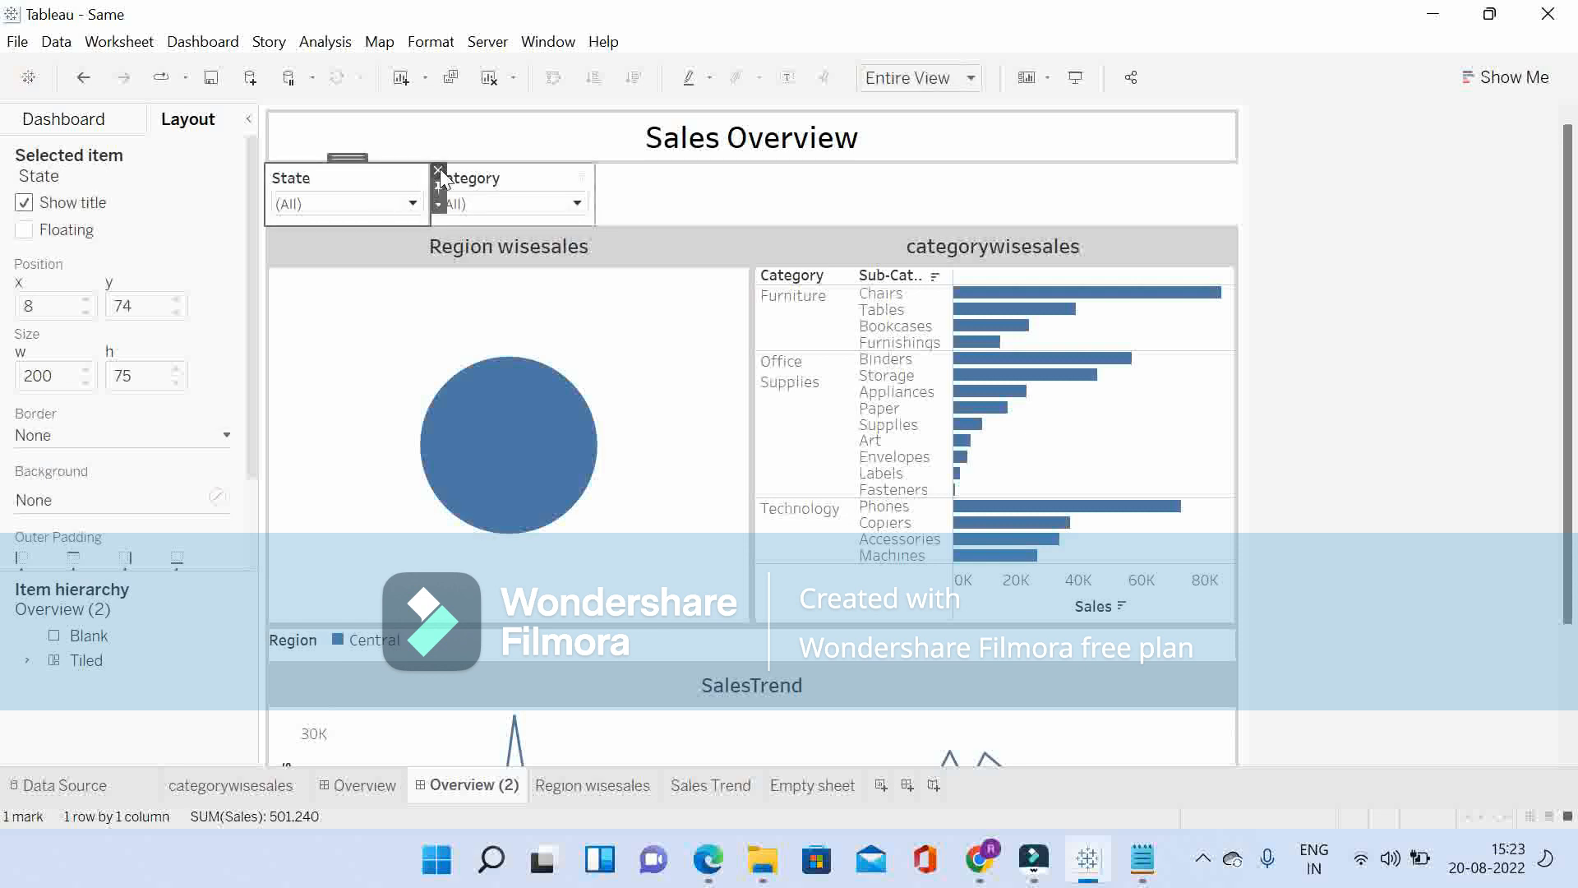
click(439, 170)
click(382, 175)
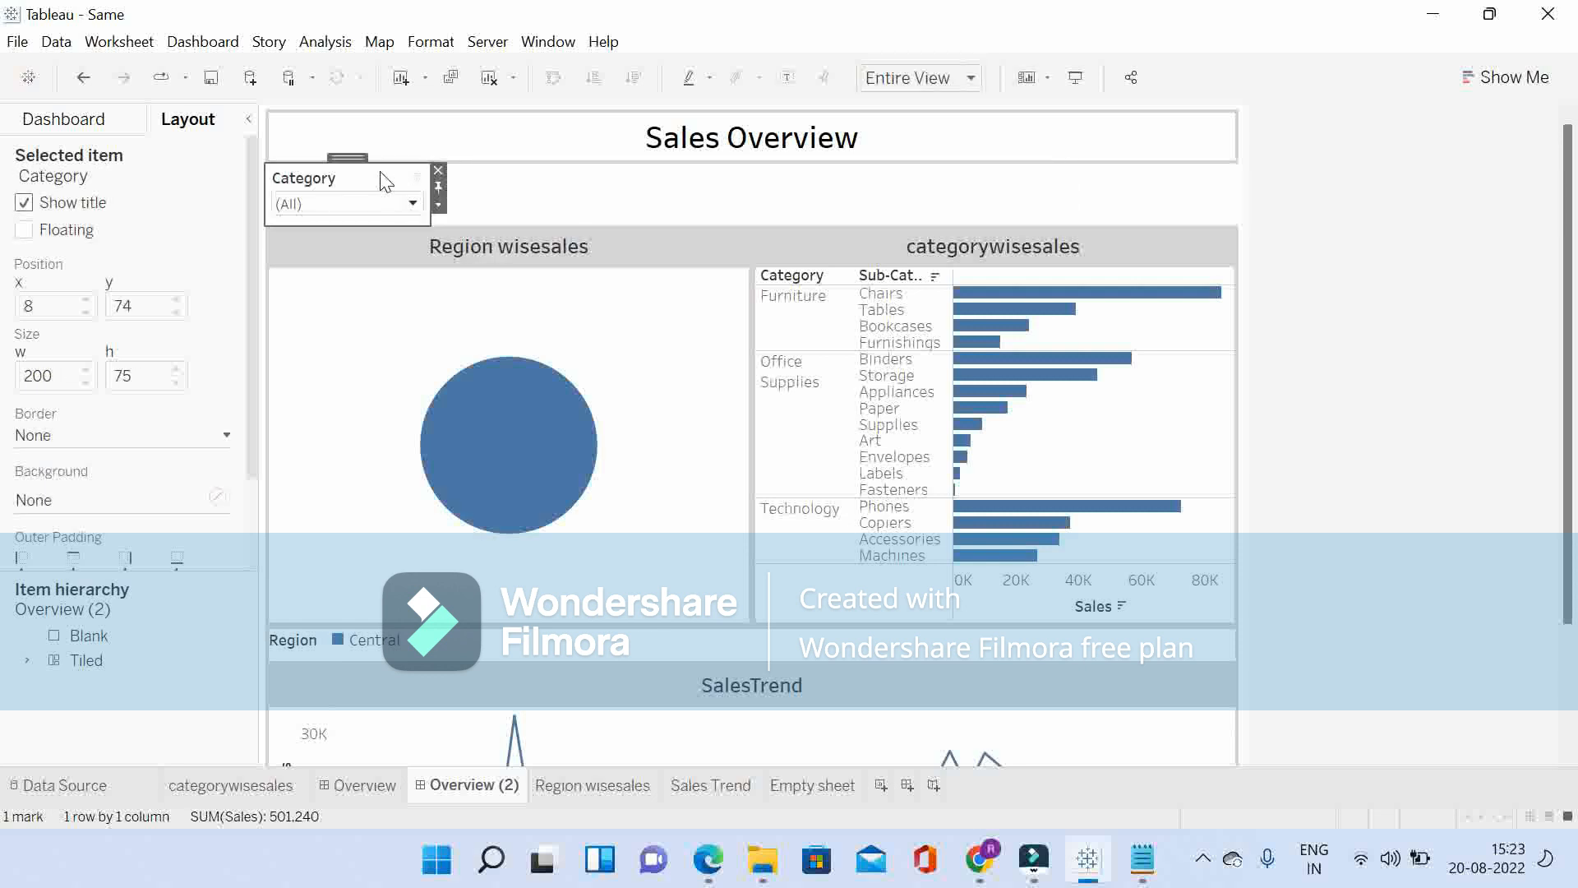
click(438, 170)
Step: Remove the Empty sheet and the Sub-Category filter from the strip beneath the Sales Overview title
click(537, 212)
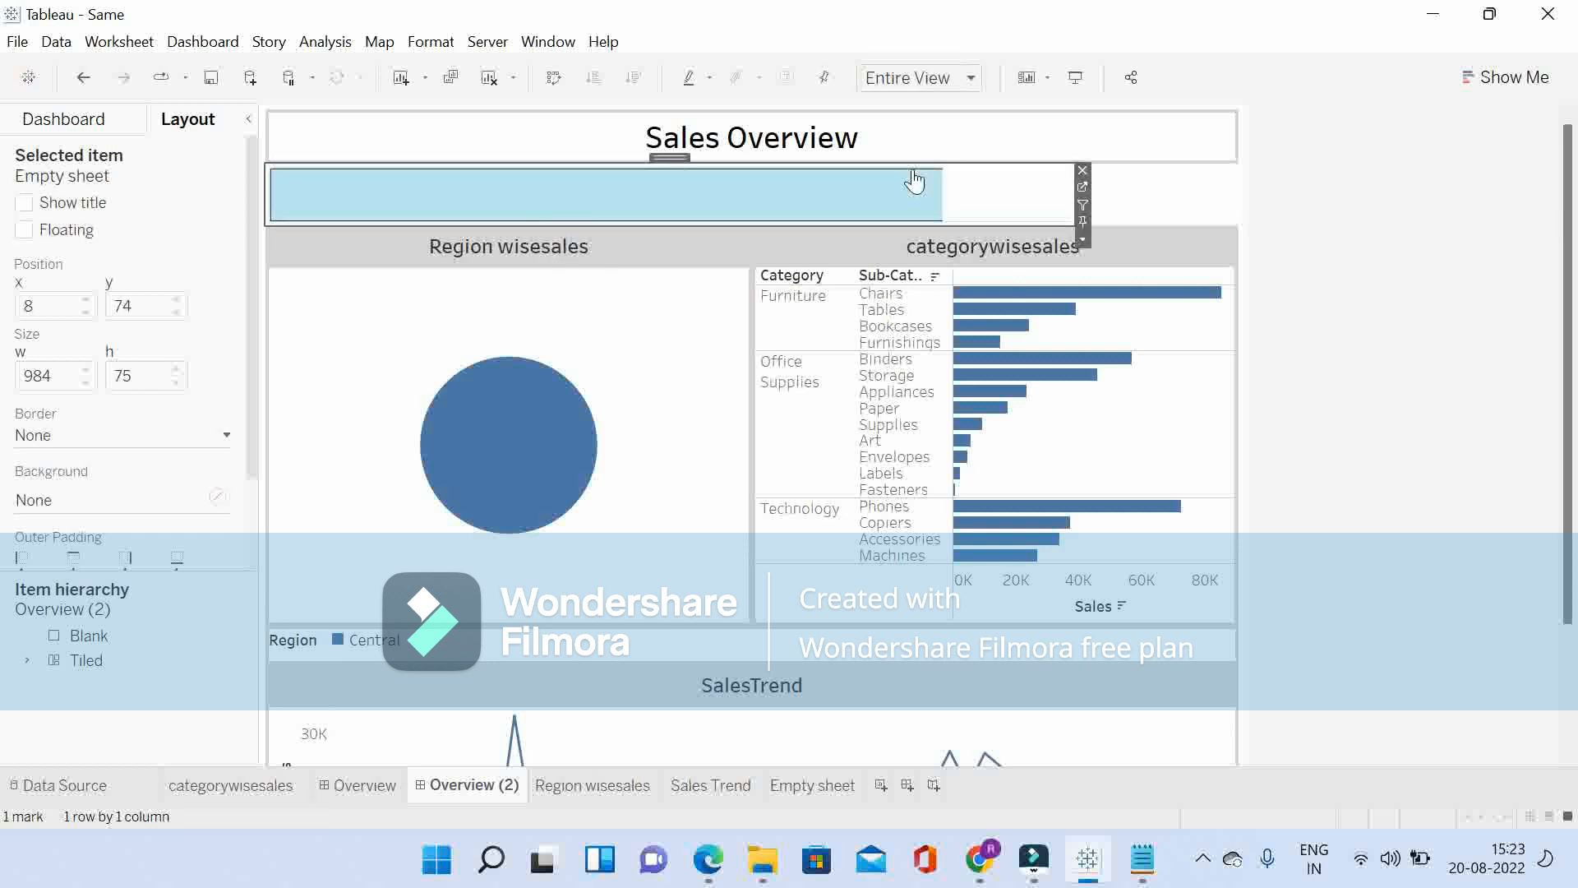
click(1082, 171)
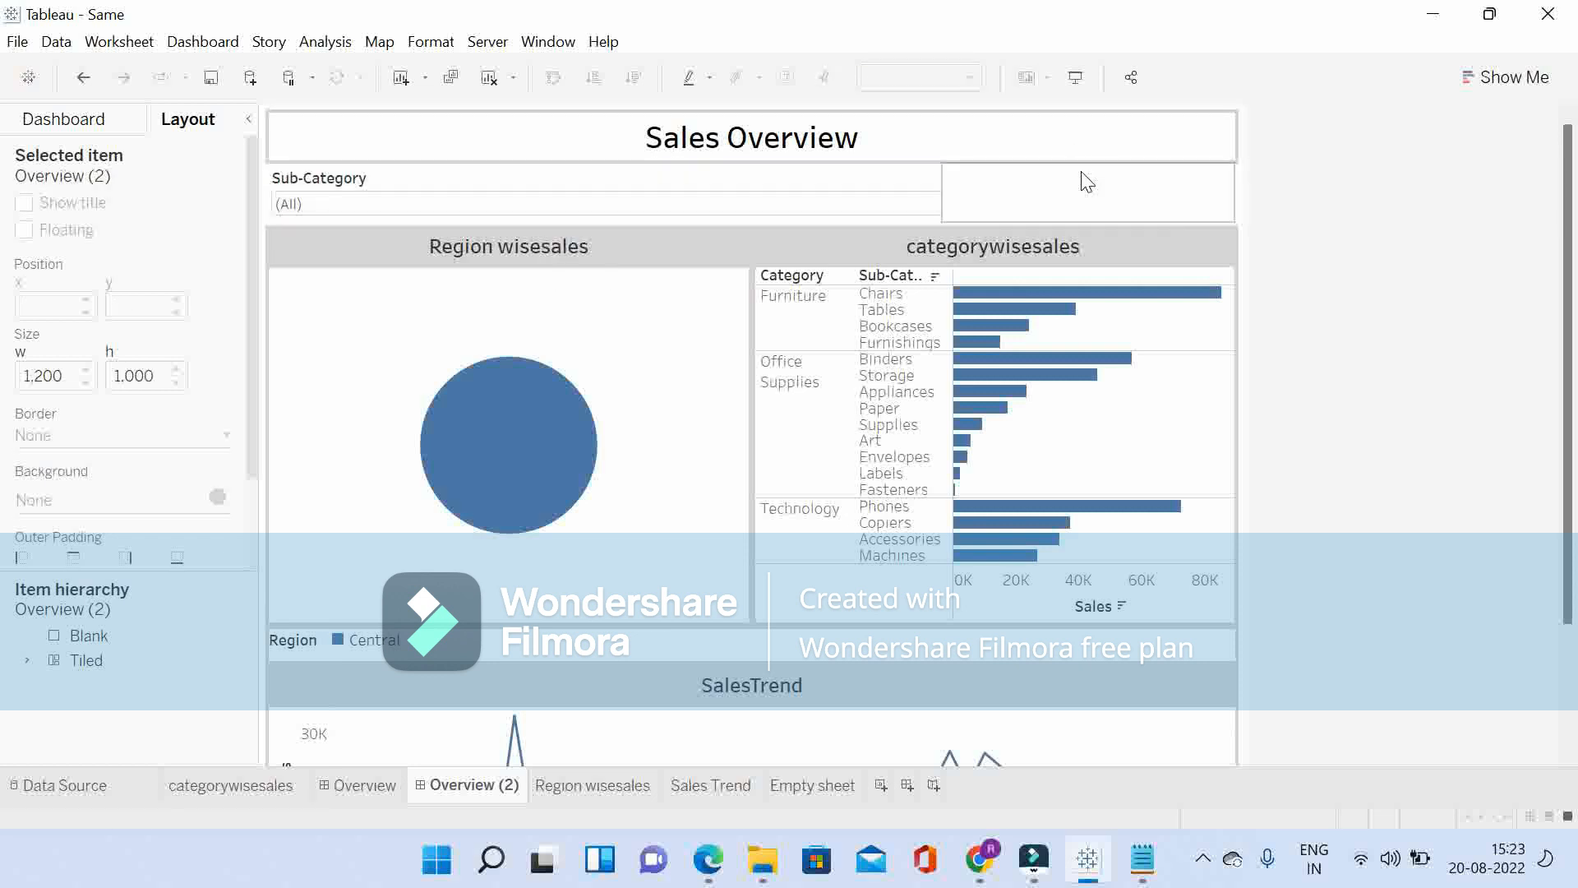
click(804, 183)
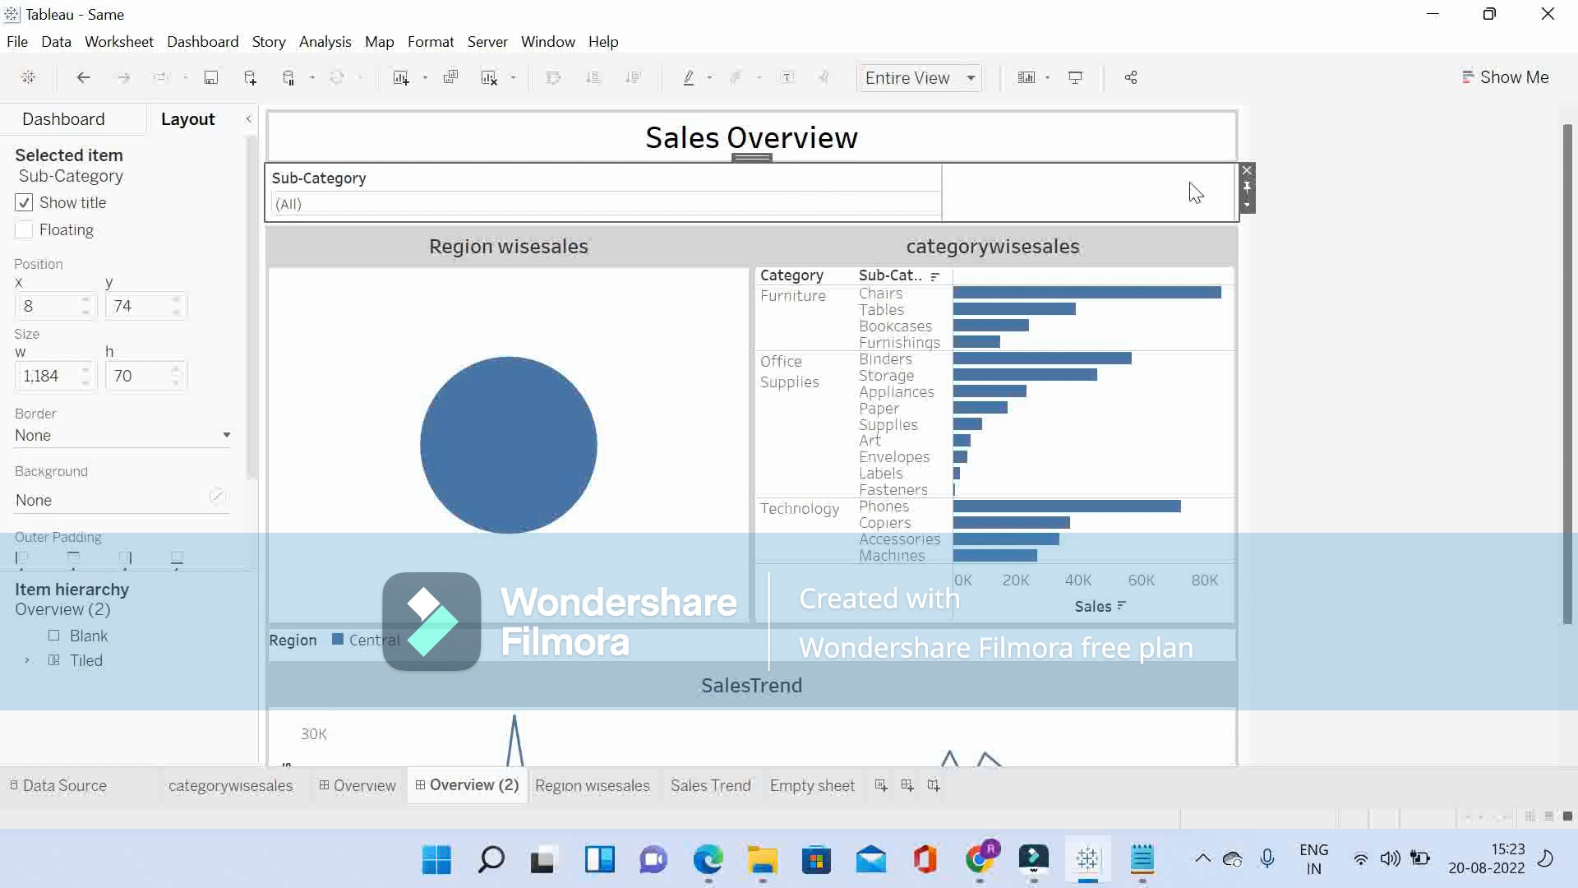
click(1248, 173)
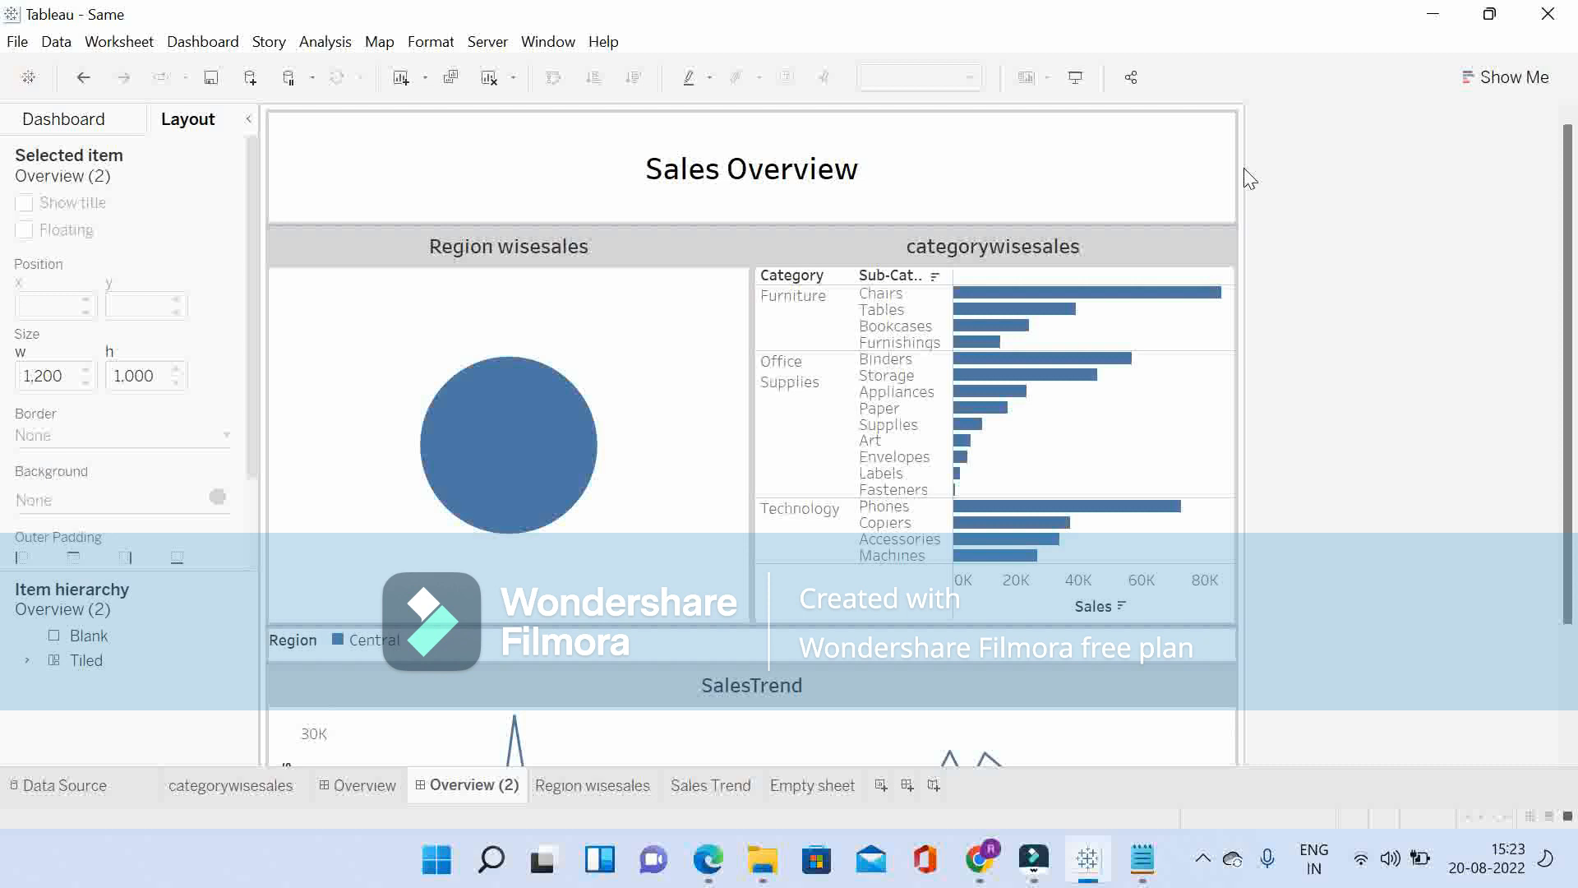
Step: Add a tiled horizontal container beneath the Sales Overview title and delete the blank white object overlapping it
click(78, 121)
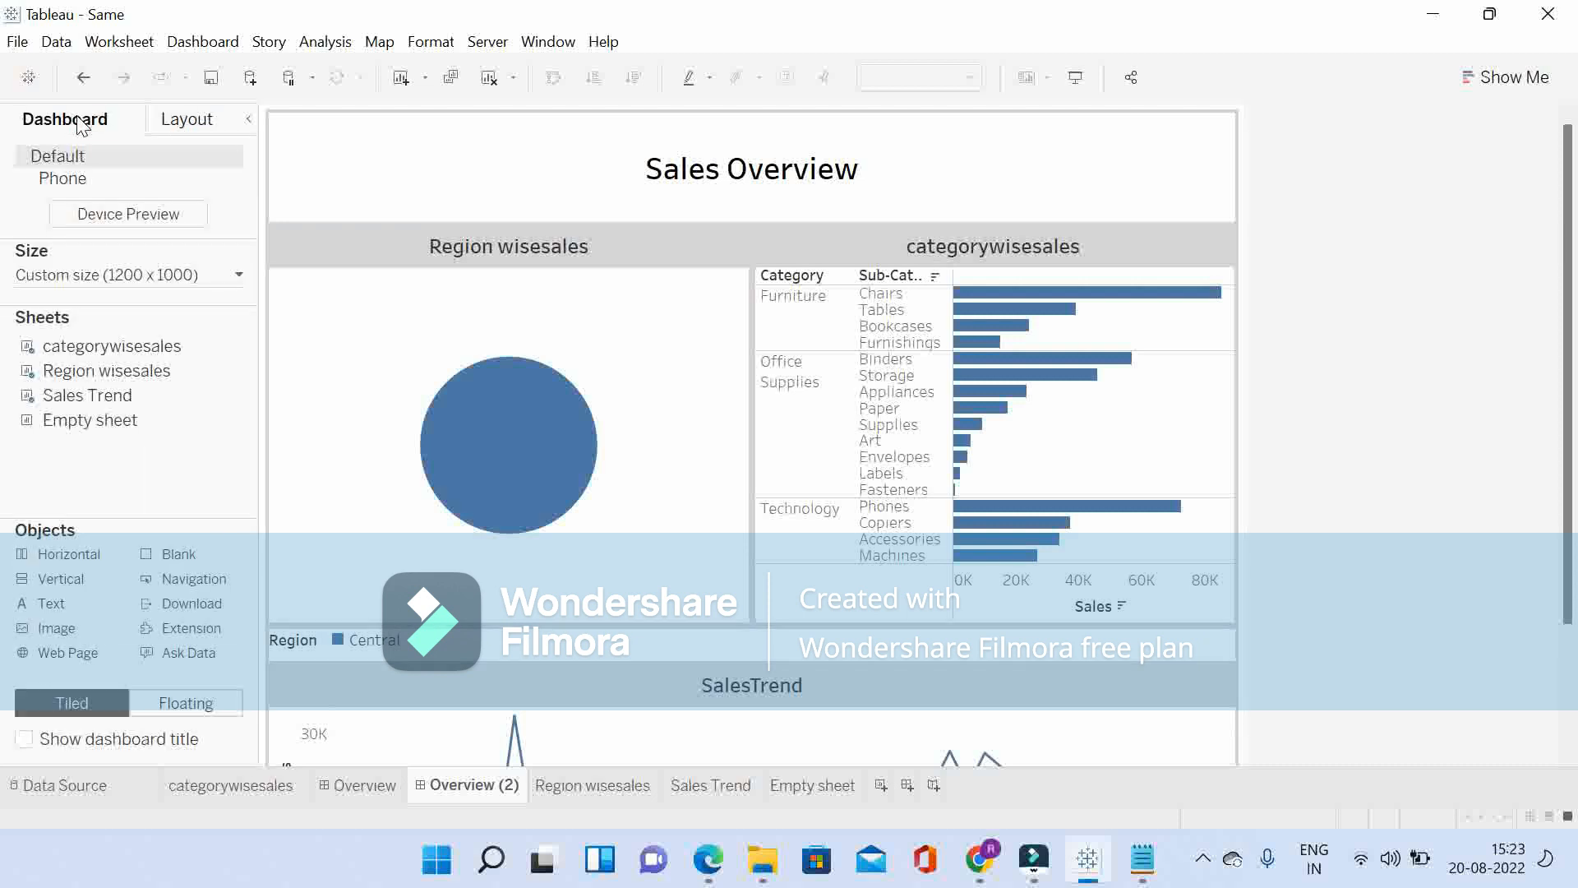
drag(80, 561, 507, 212)
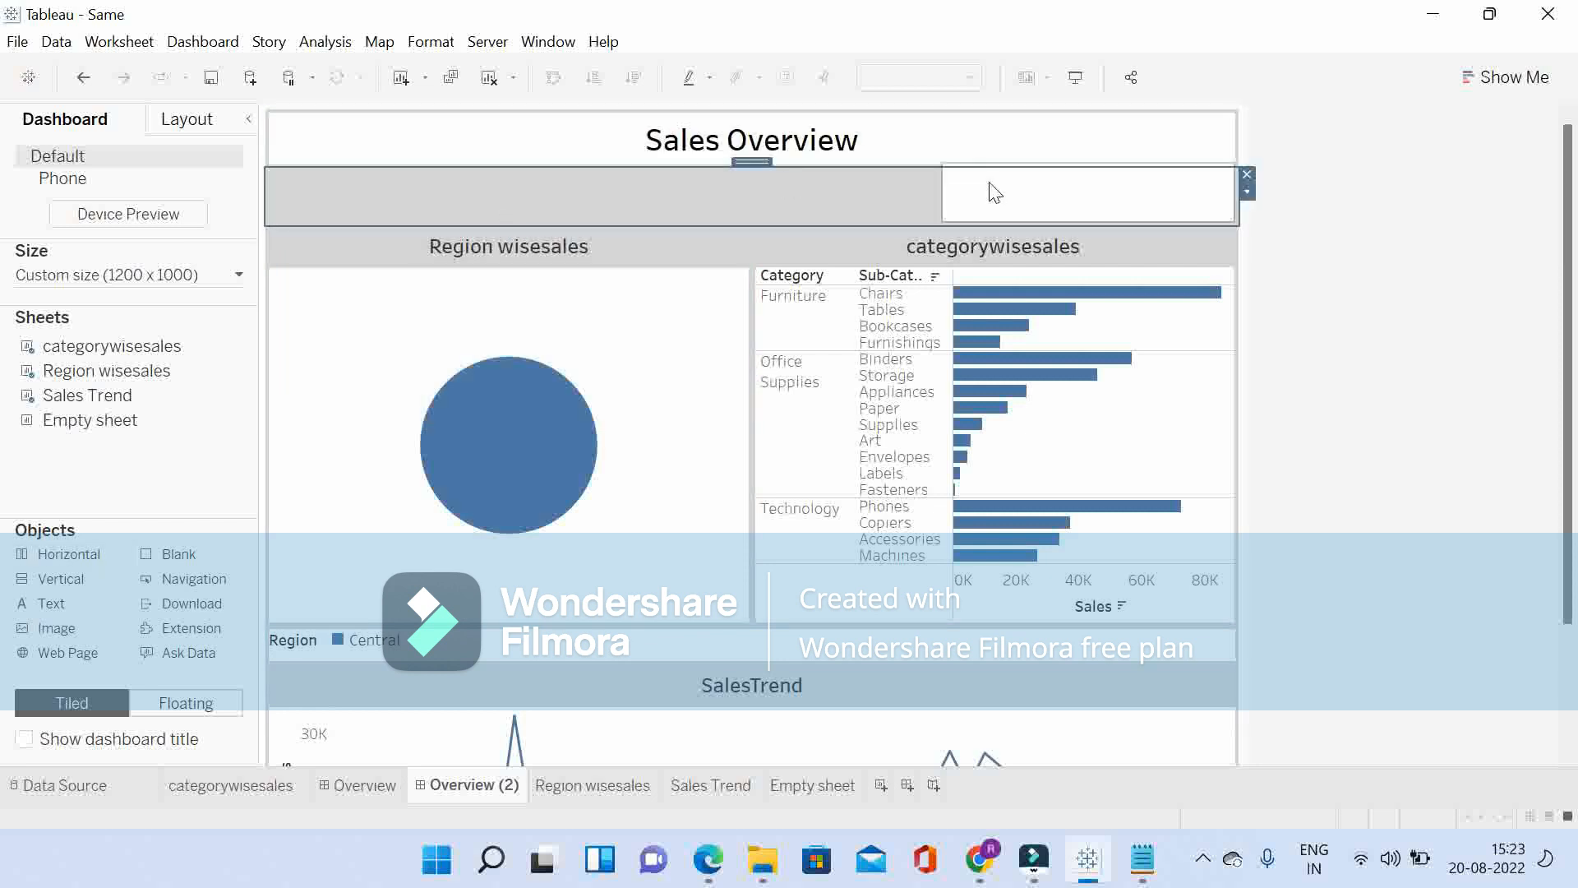
click(1029, 198)
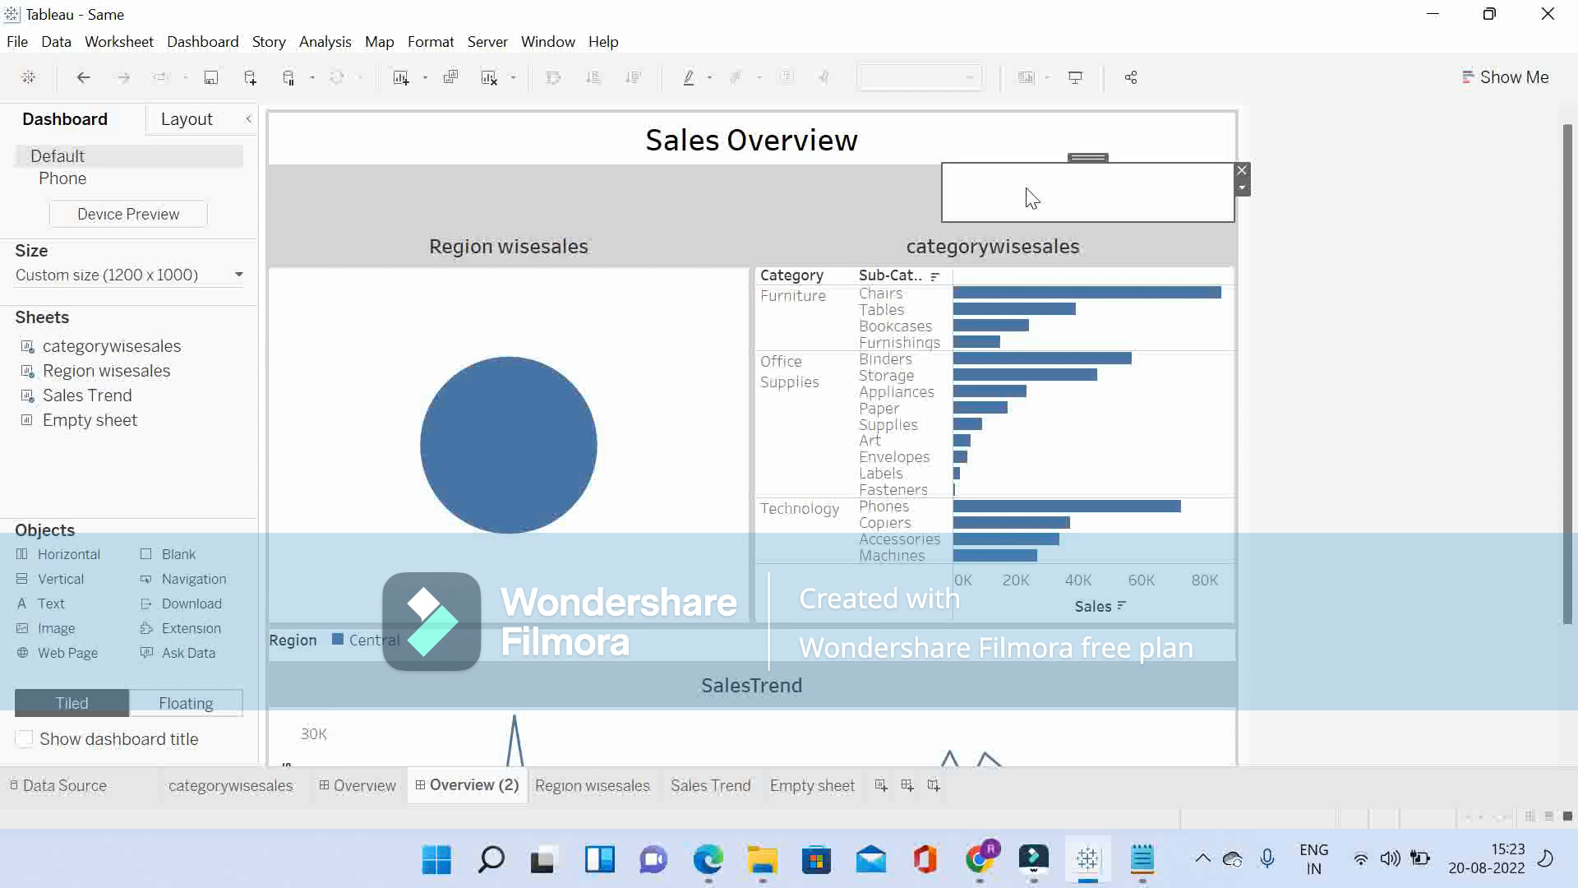
click(1241, 171)
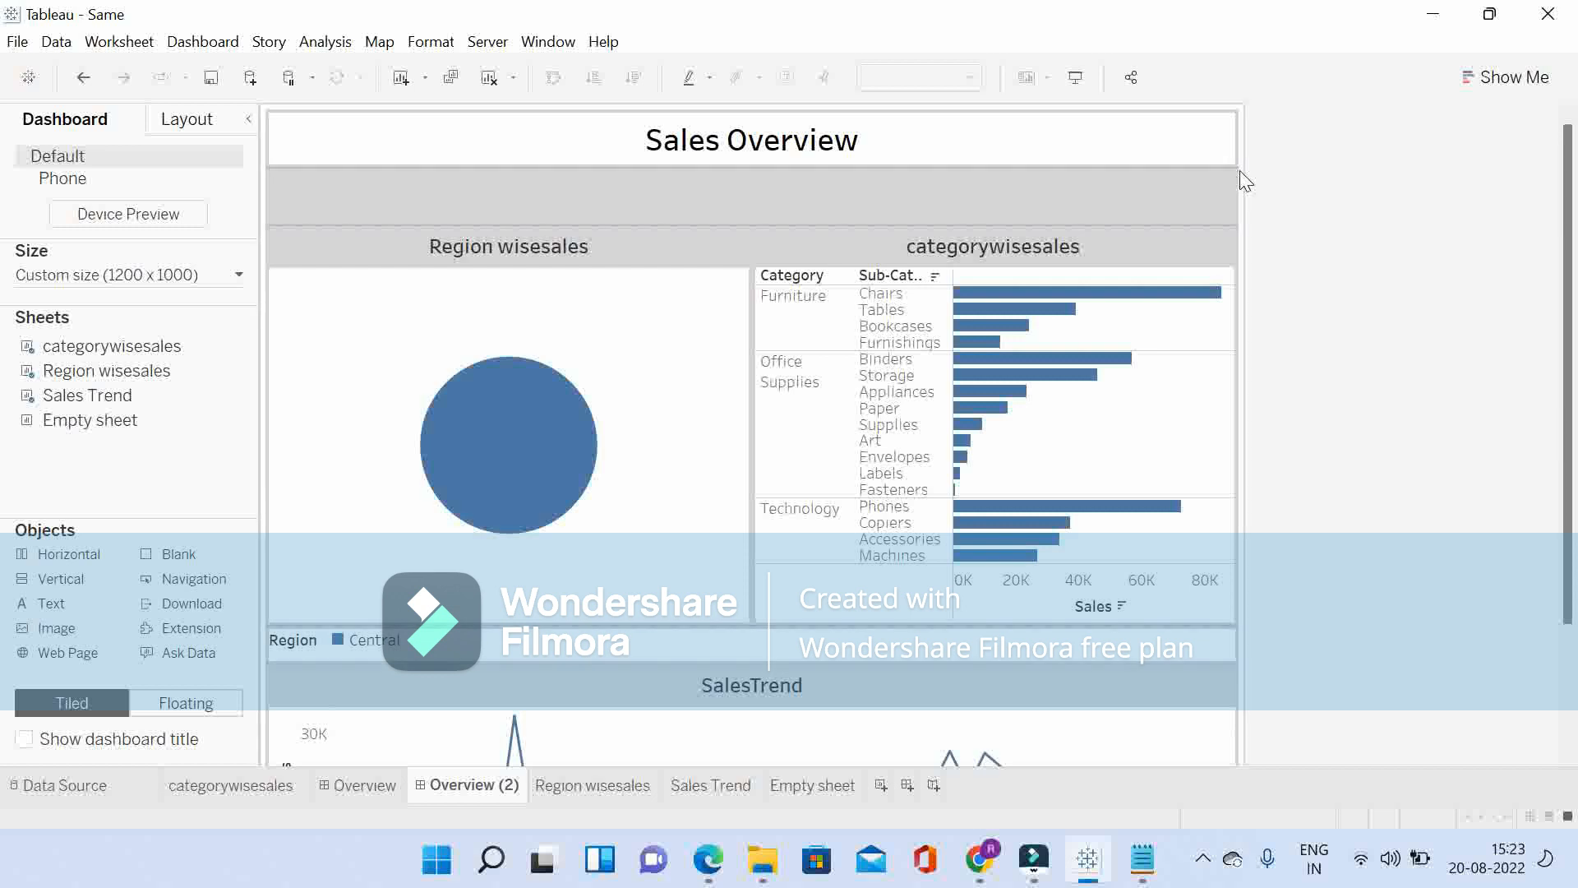
Step: Show the Region filter of the Region wisesales sheet on the dashboard
click(750, 203)
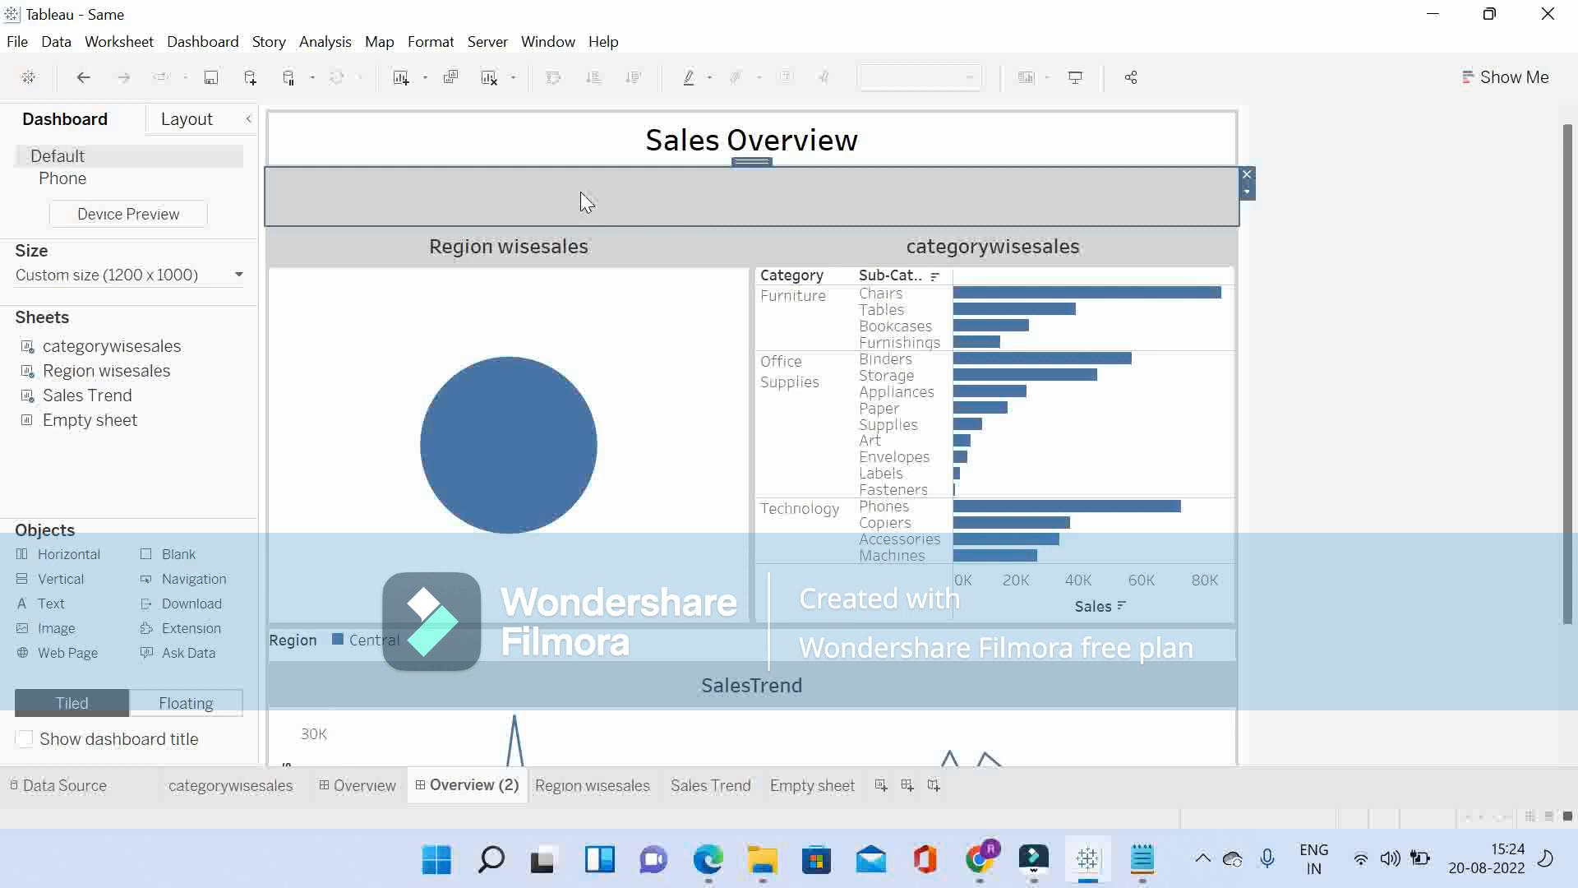
click(643, 354)
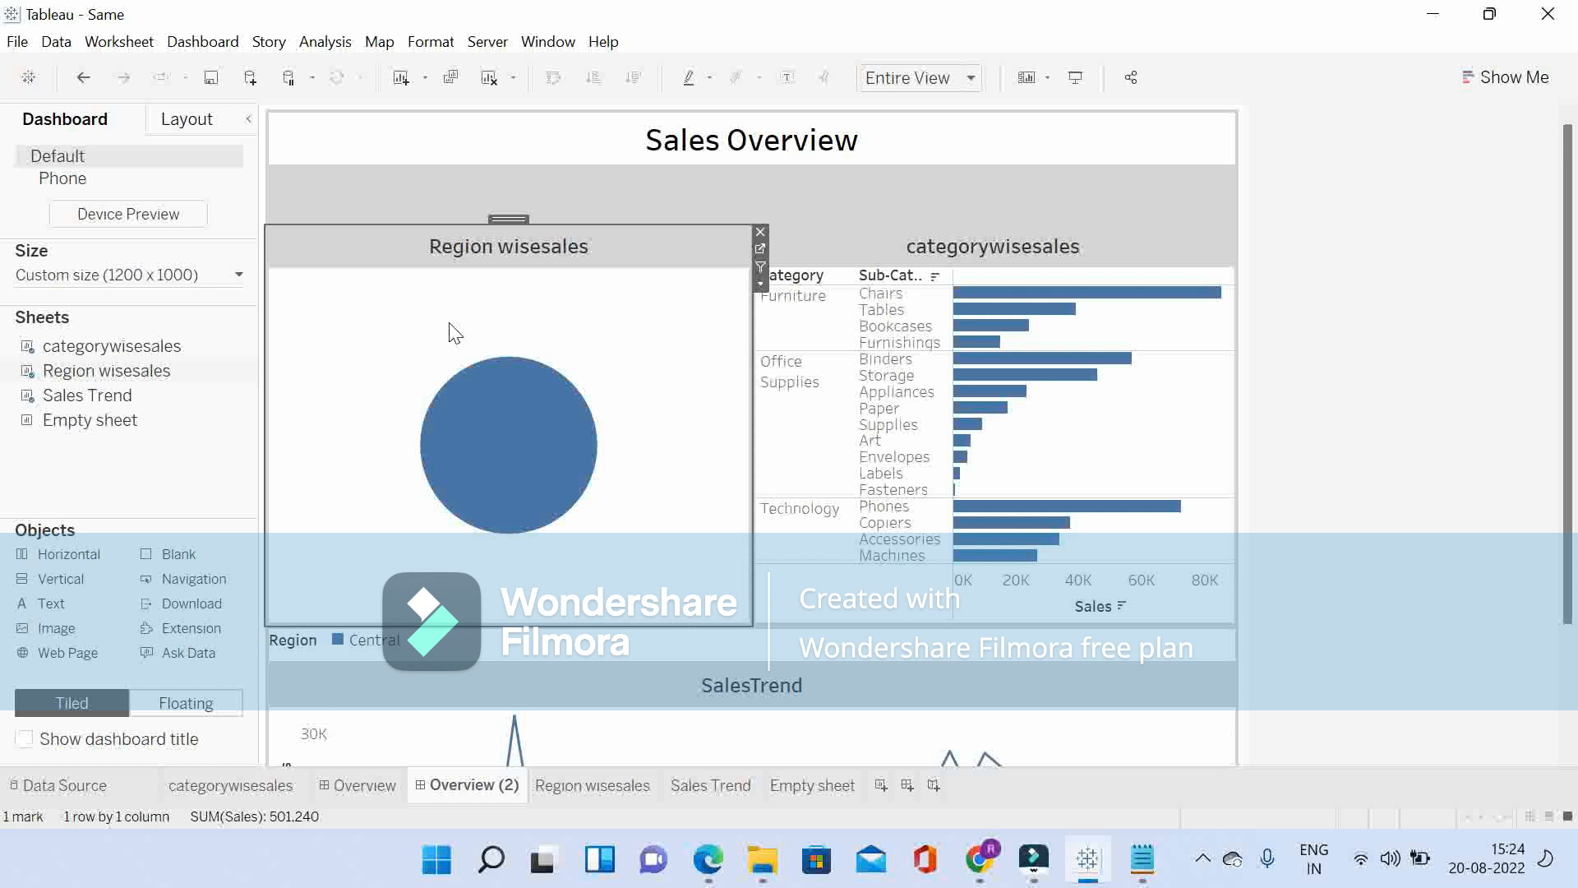
click(572, 182)
click(339, 387)
click(329, 42)
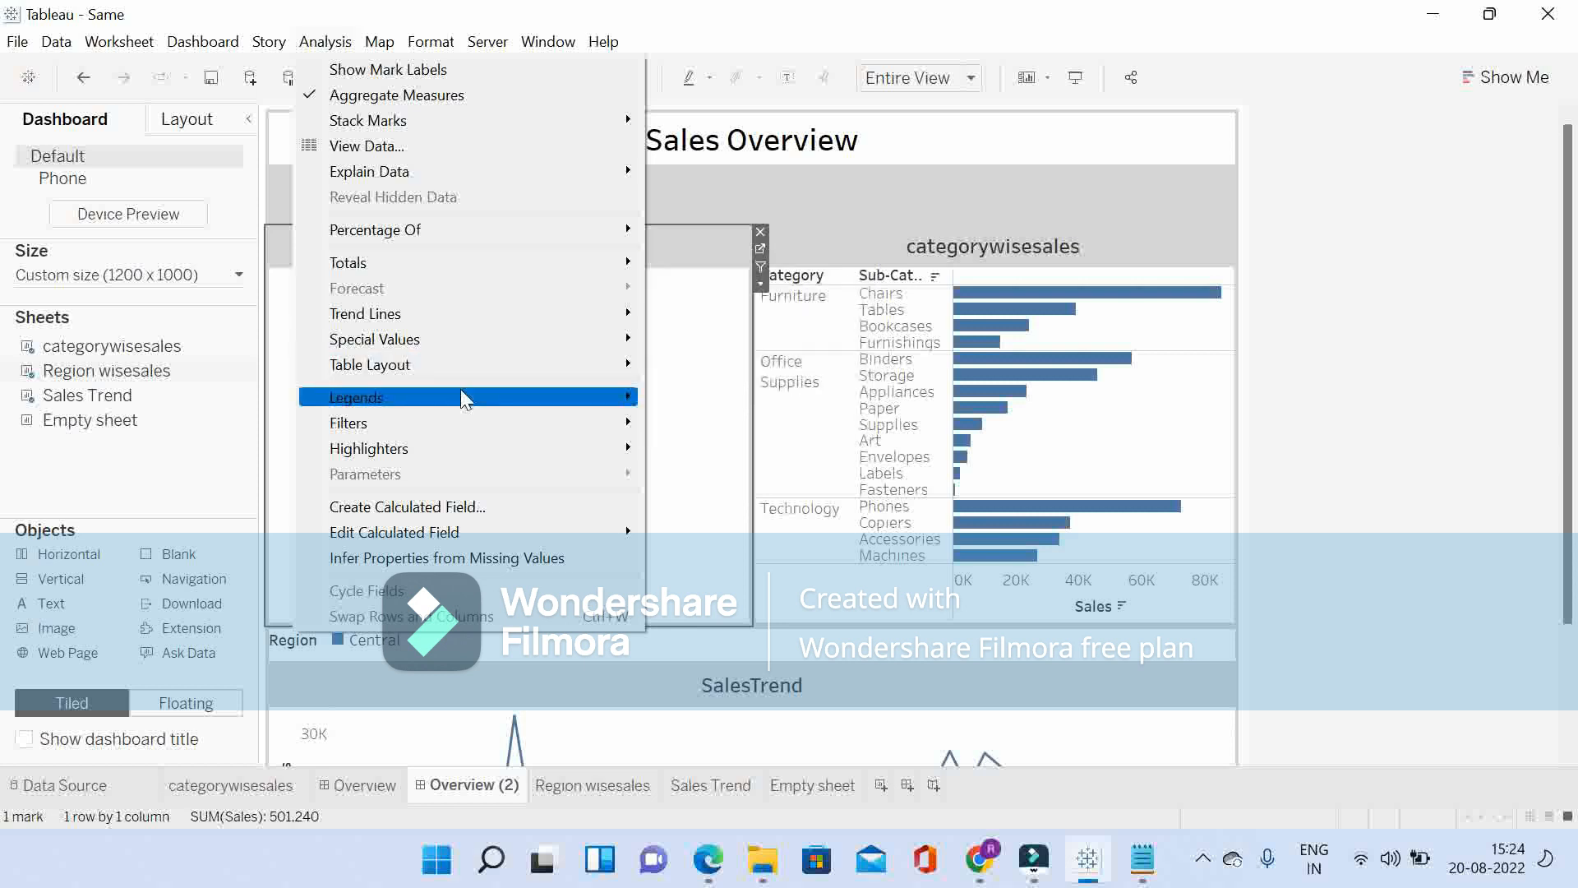
mouse_move(546, 423)
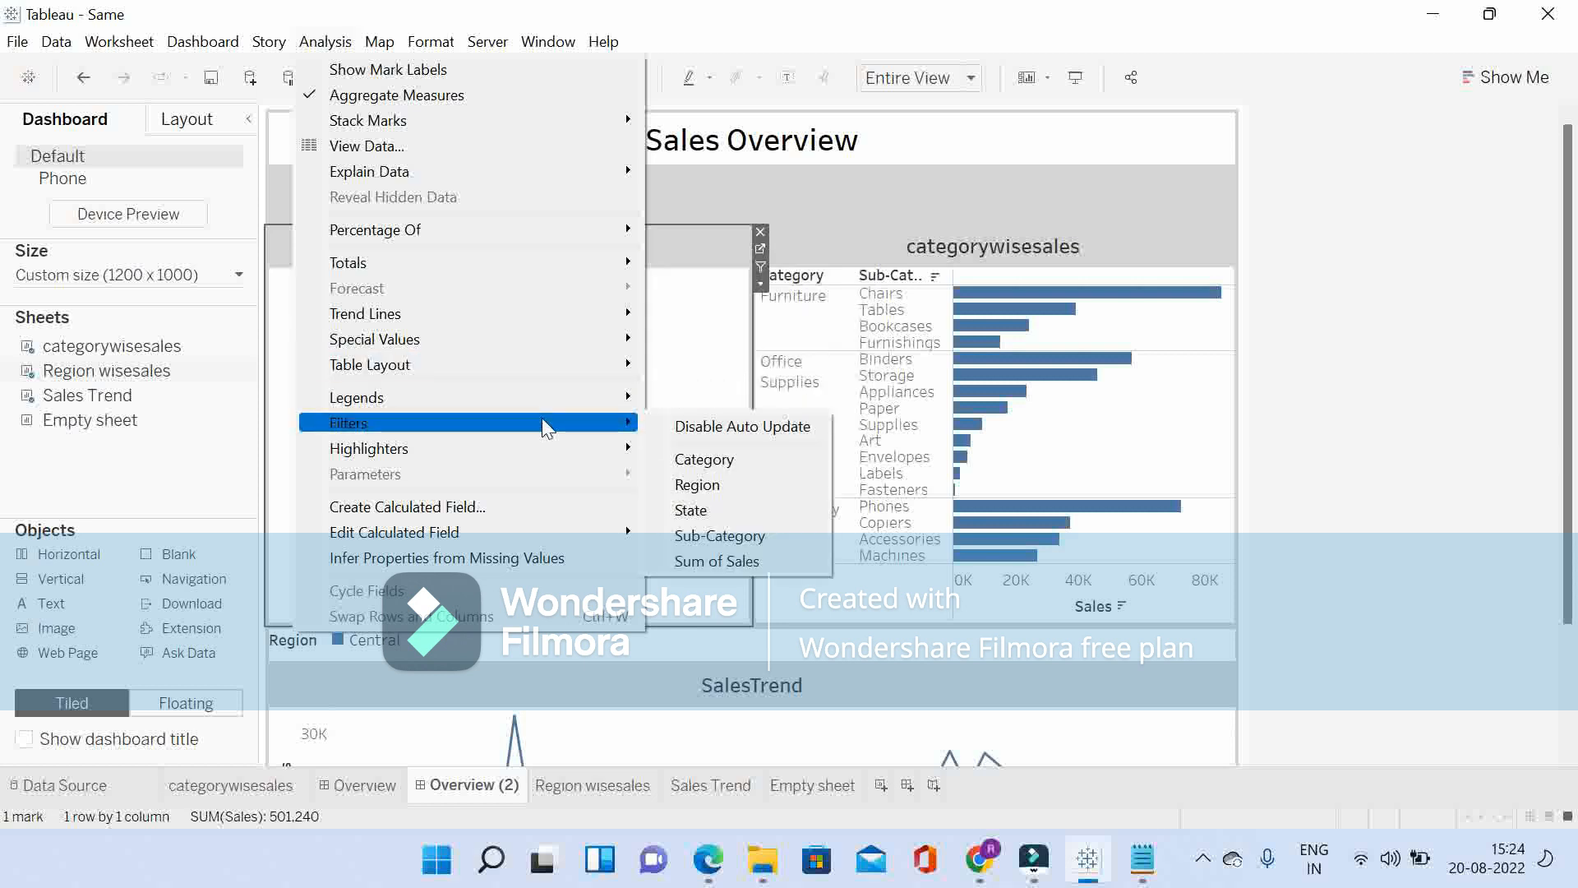
click(722, 491)
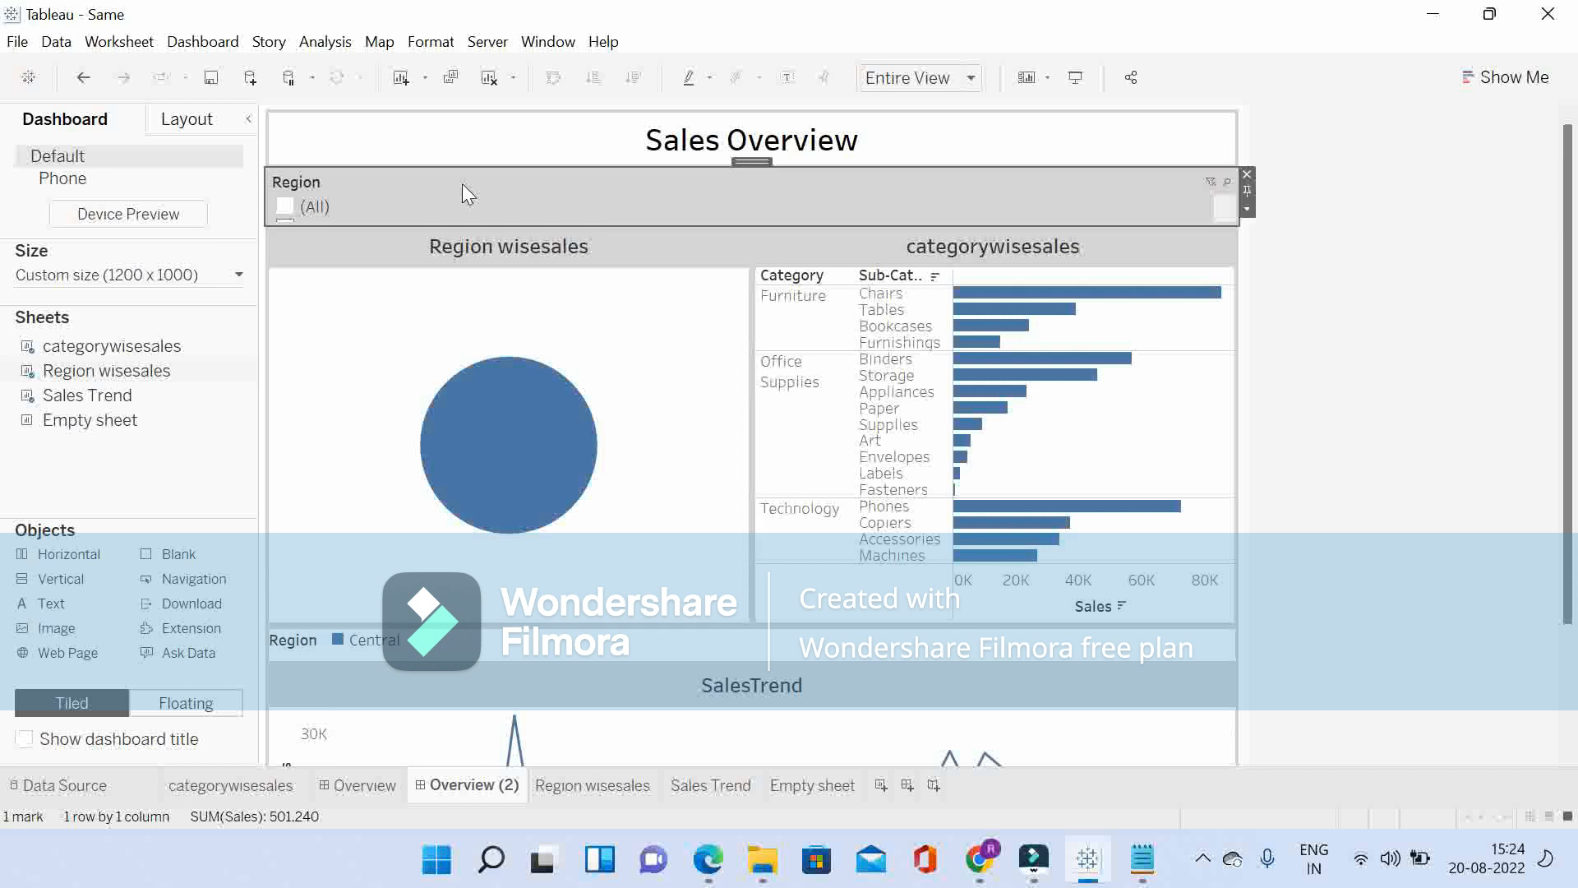
Step: Display the Region filter as a Single Value (dropdown) and set it to (All)
click(1247, 209)
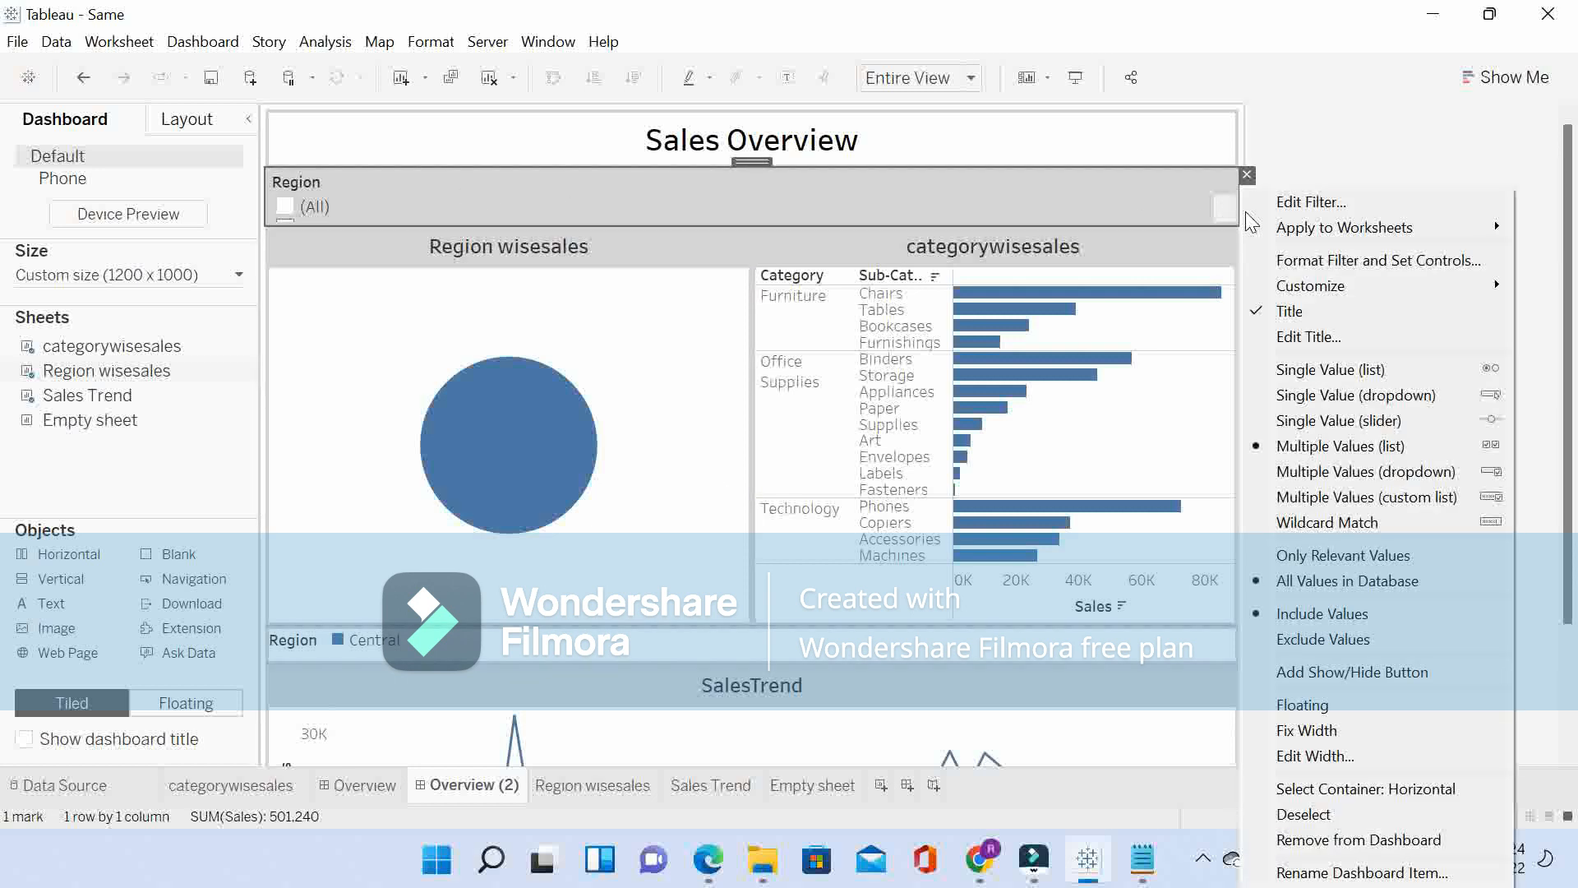
mouse_move(1388, 237)
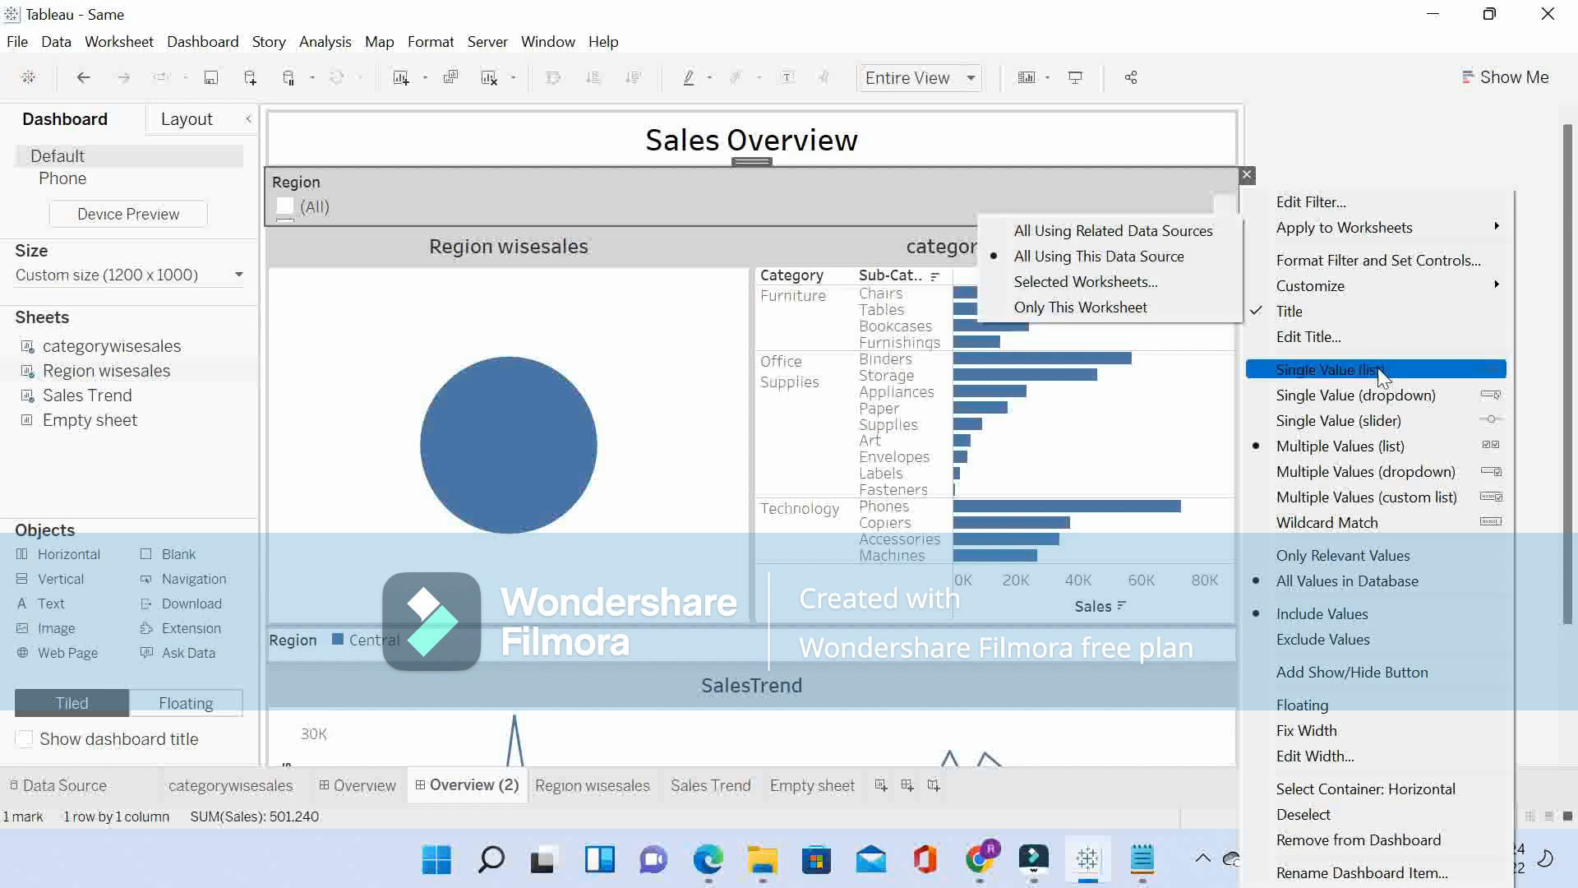
click(1355, 395)
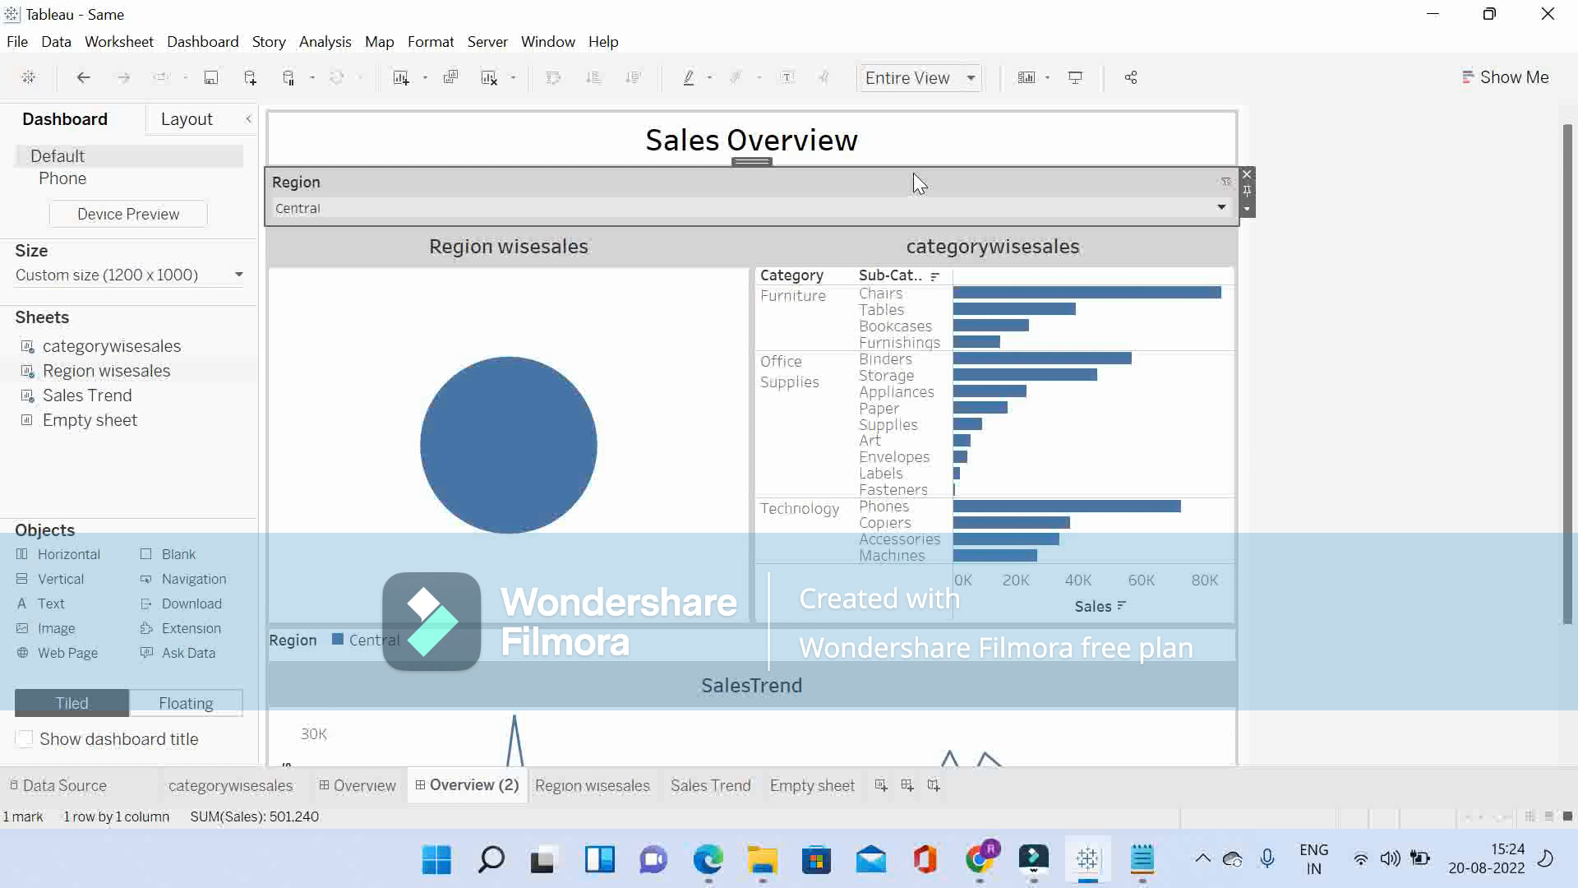
click(1247, 210)
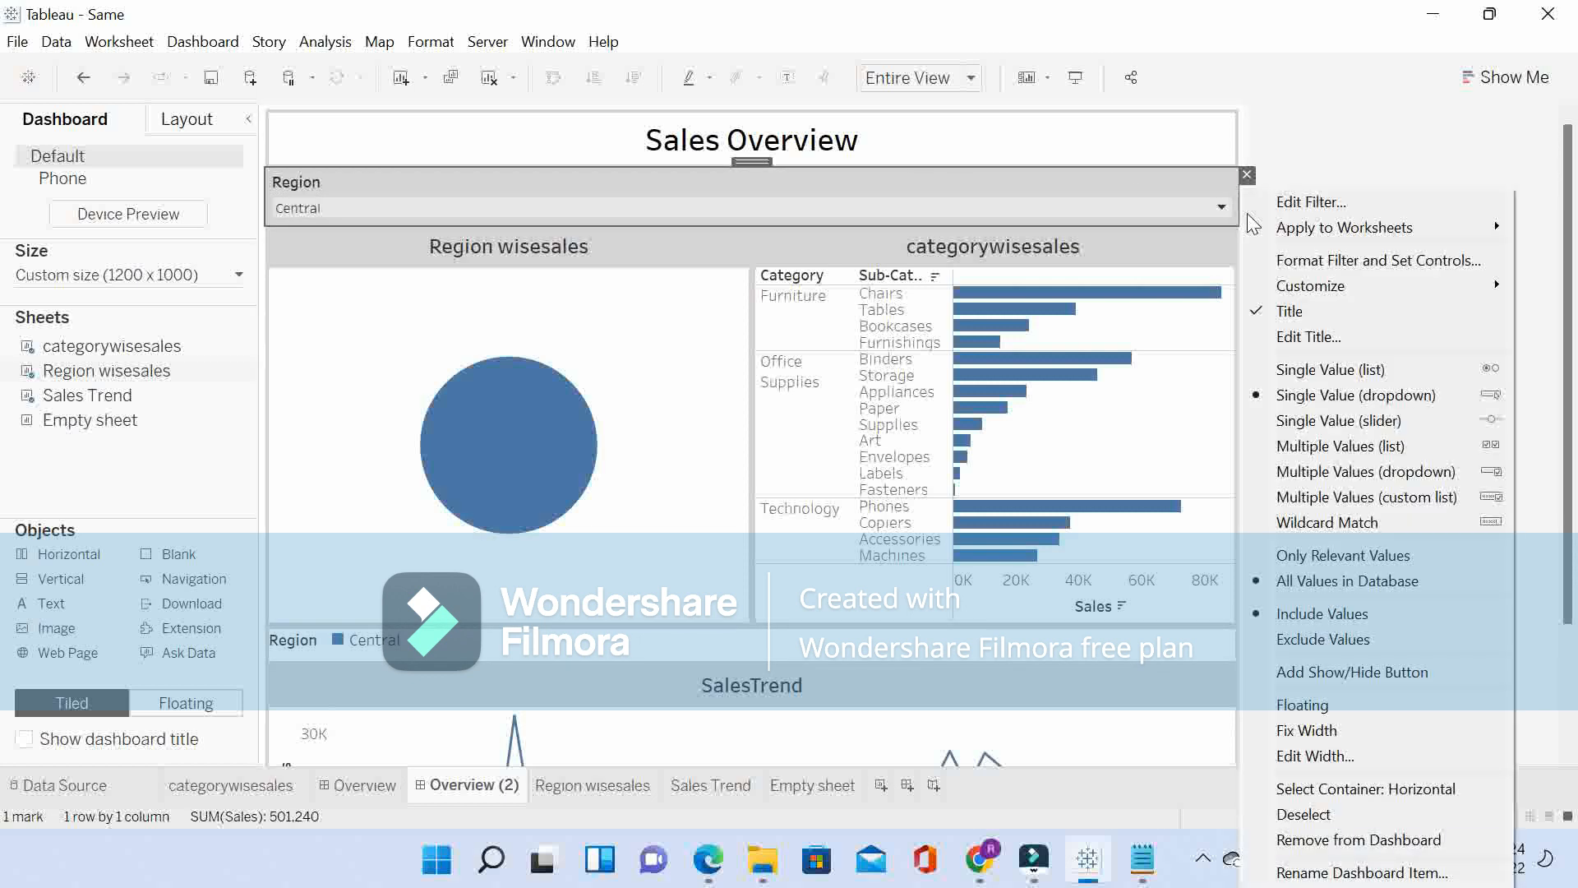
click(1143, 213)
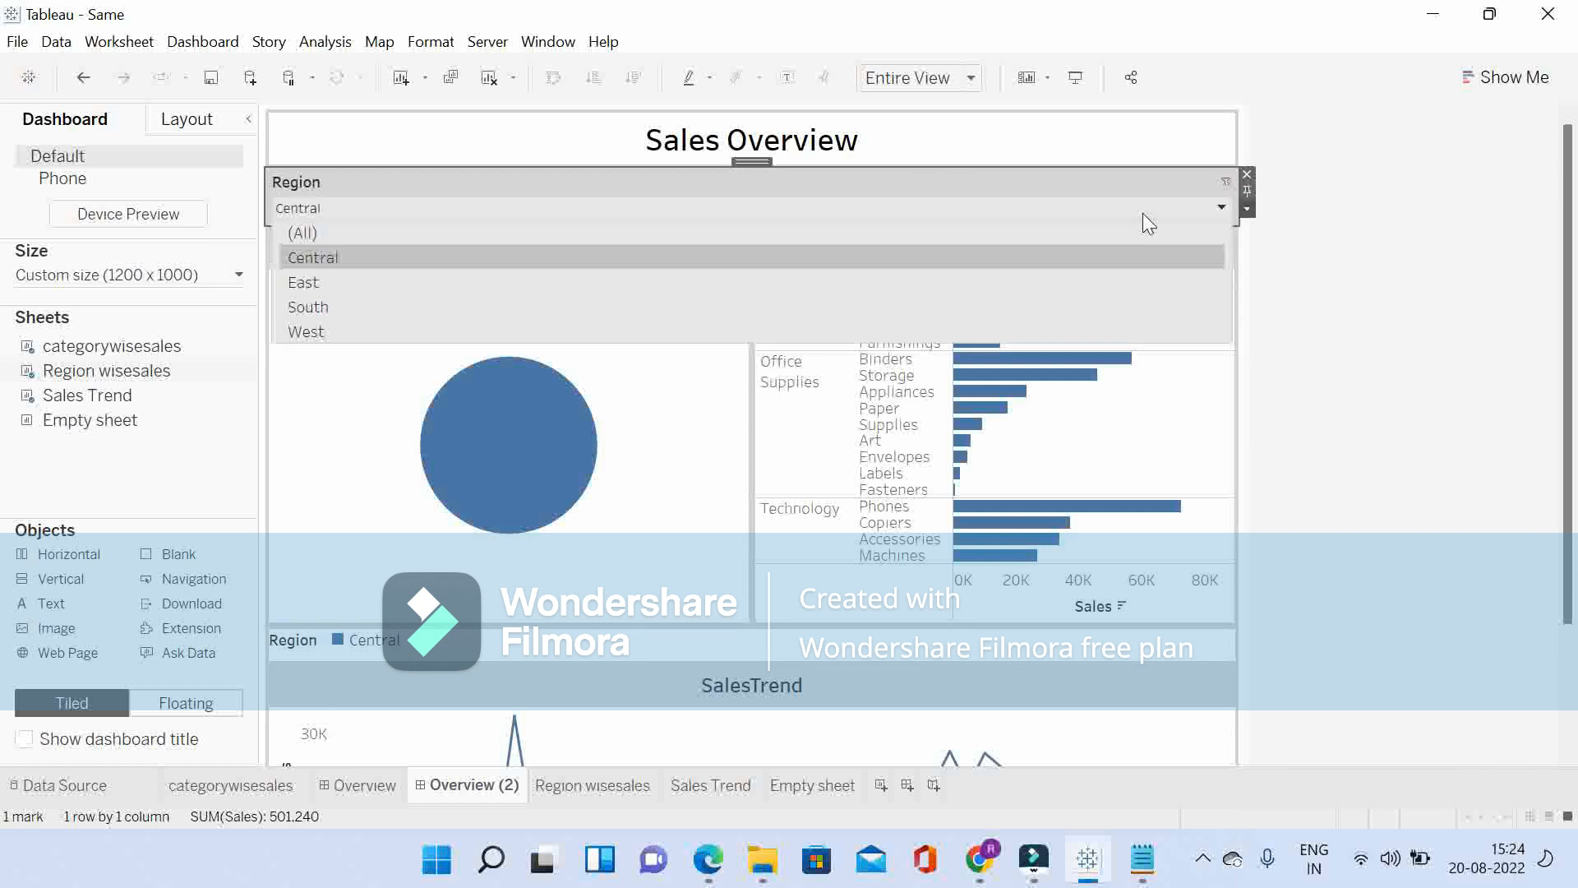
click(367, 238)
Step: Show the State filter of the Region wisesales sheet on the dashboard and display it as a Single Value (dropdown)
click(309, 333)
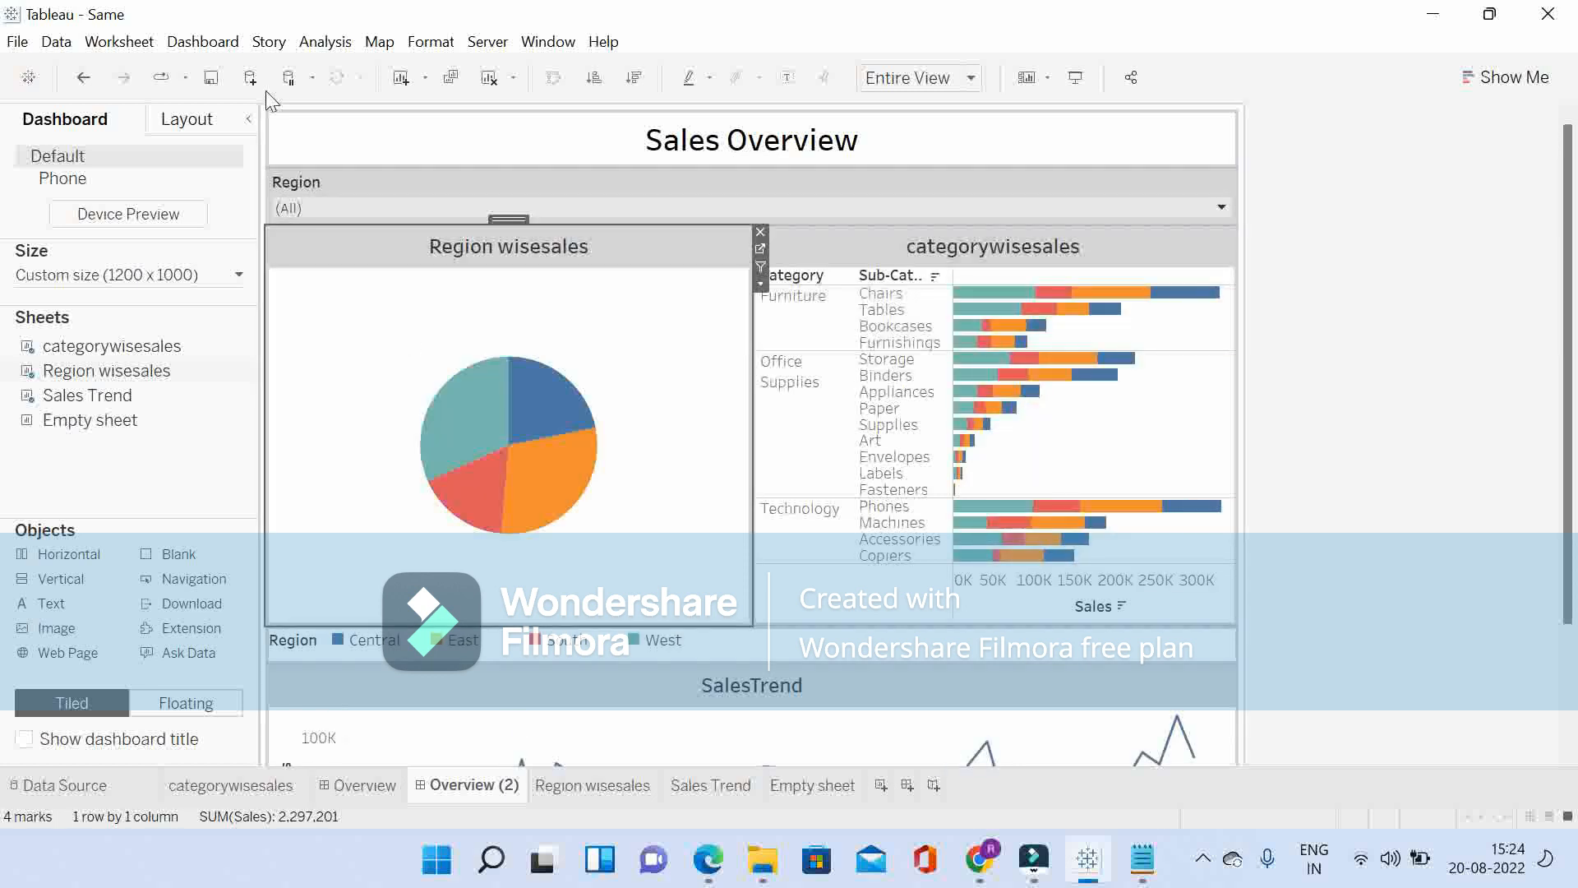
click(324, 43)
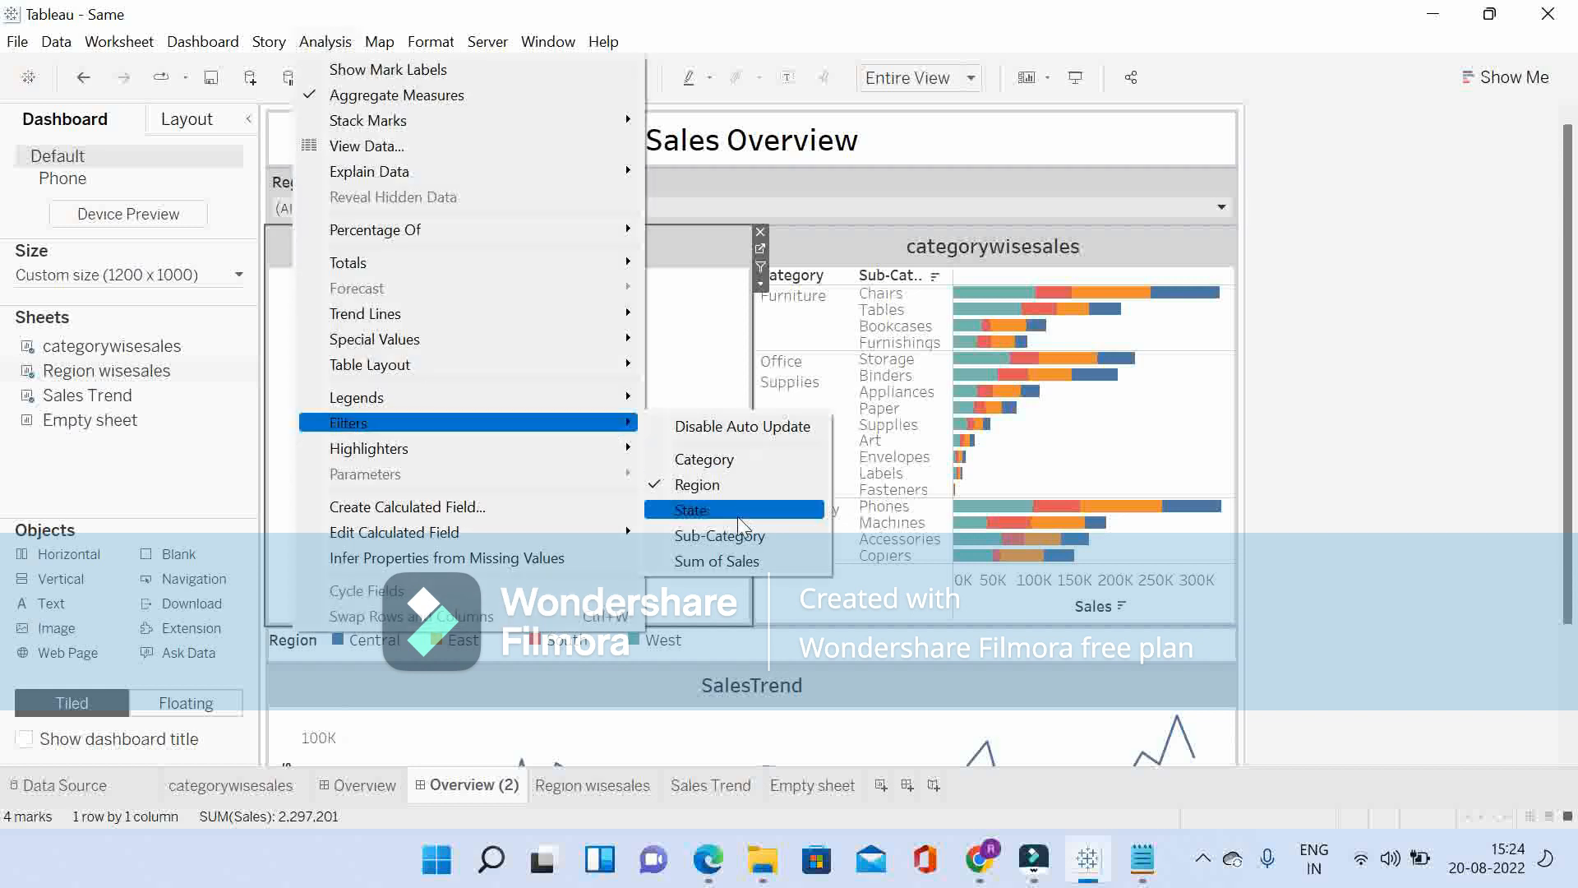
click(737, 510)
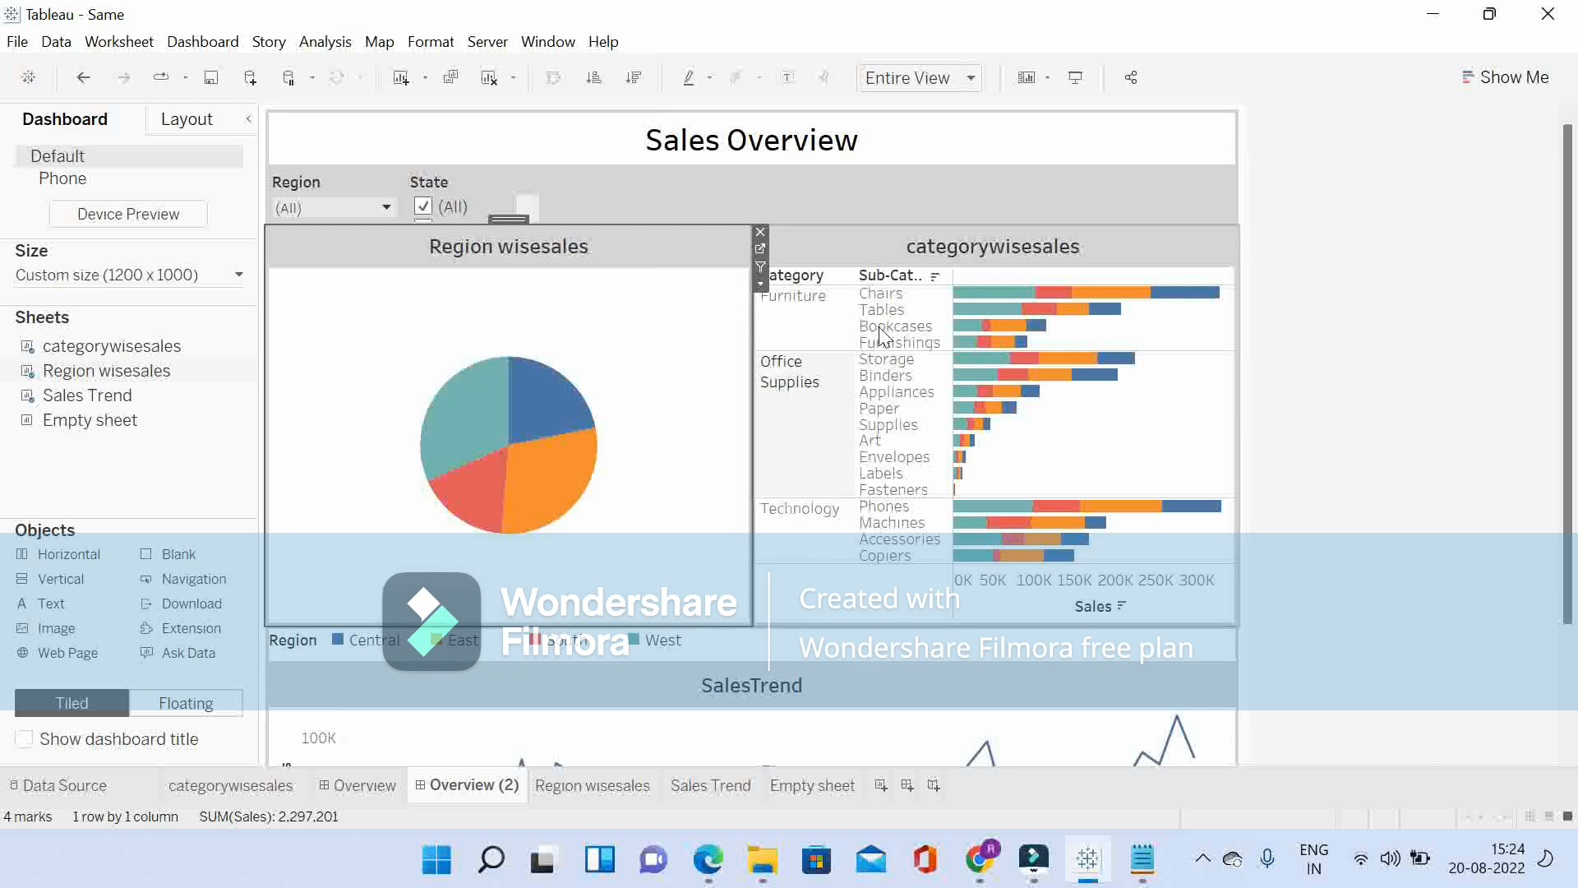
click(490, 191)
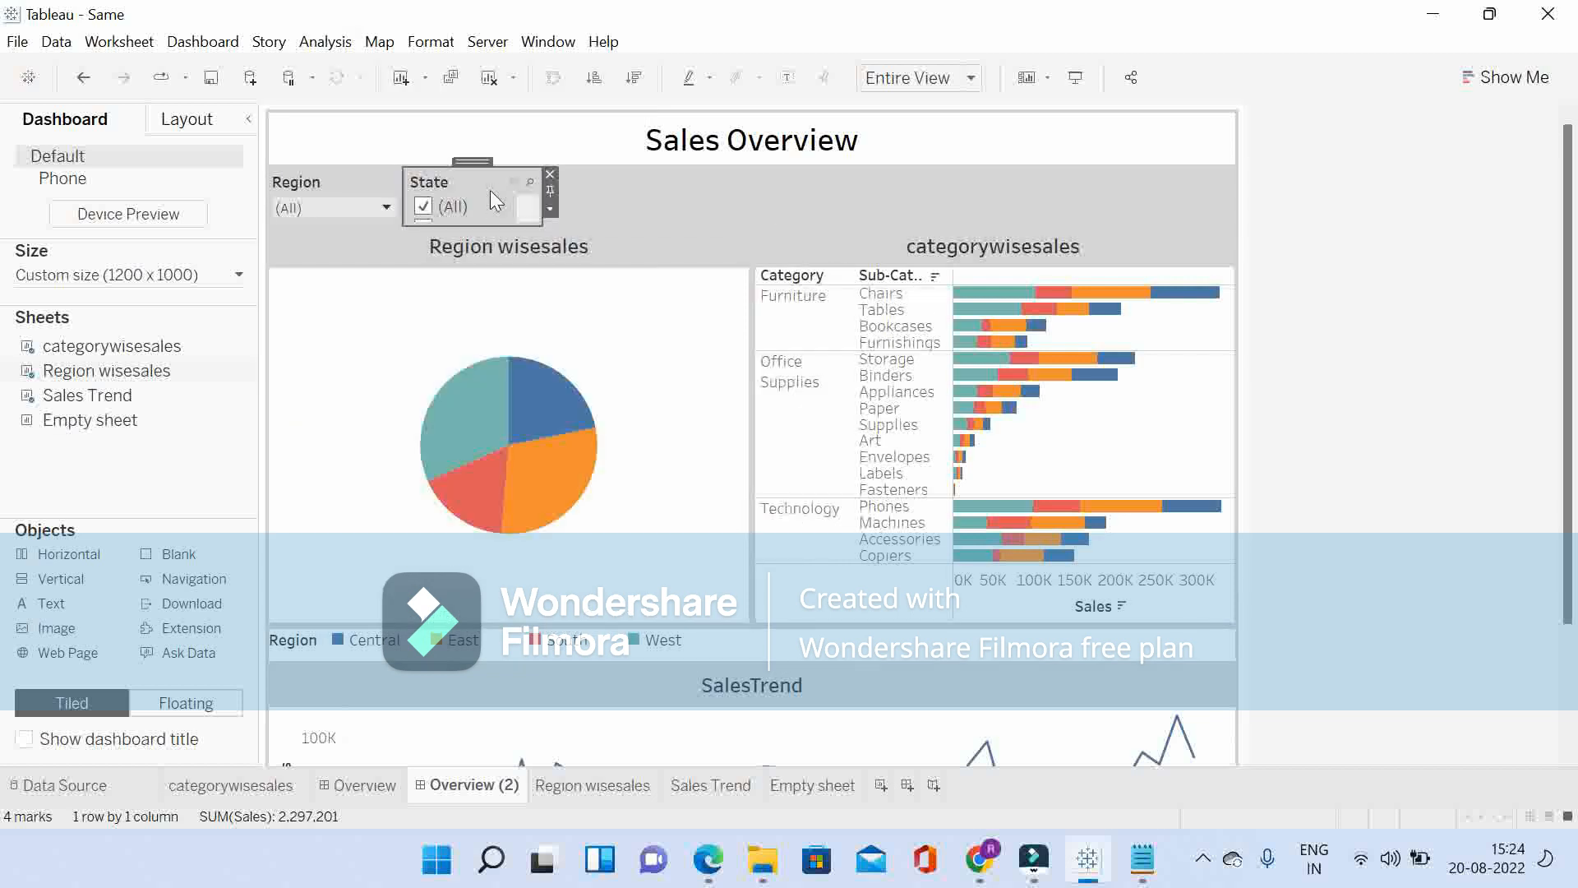
click(550, 211)
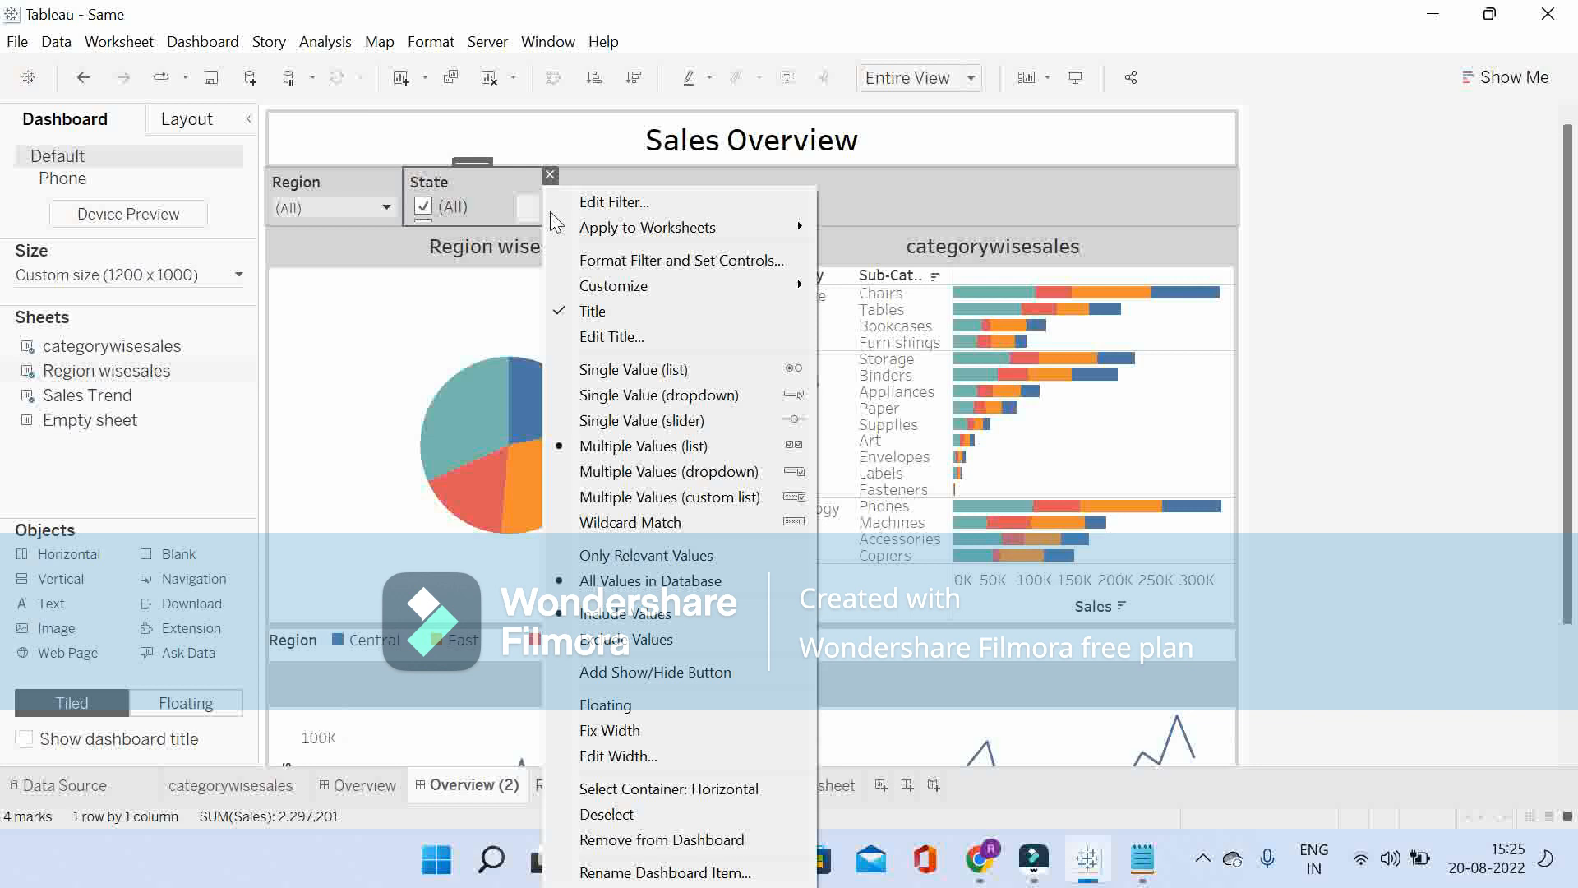
click(675, 395)
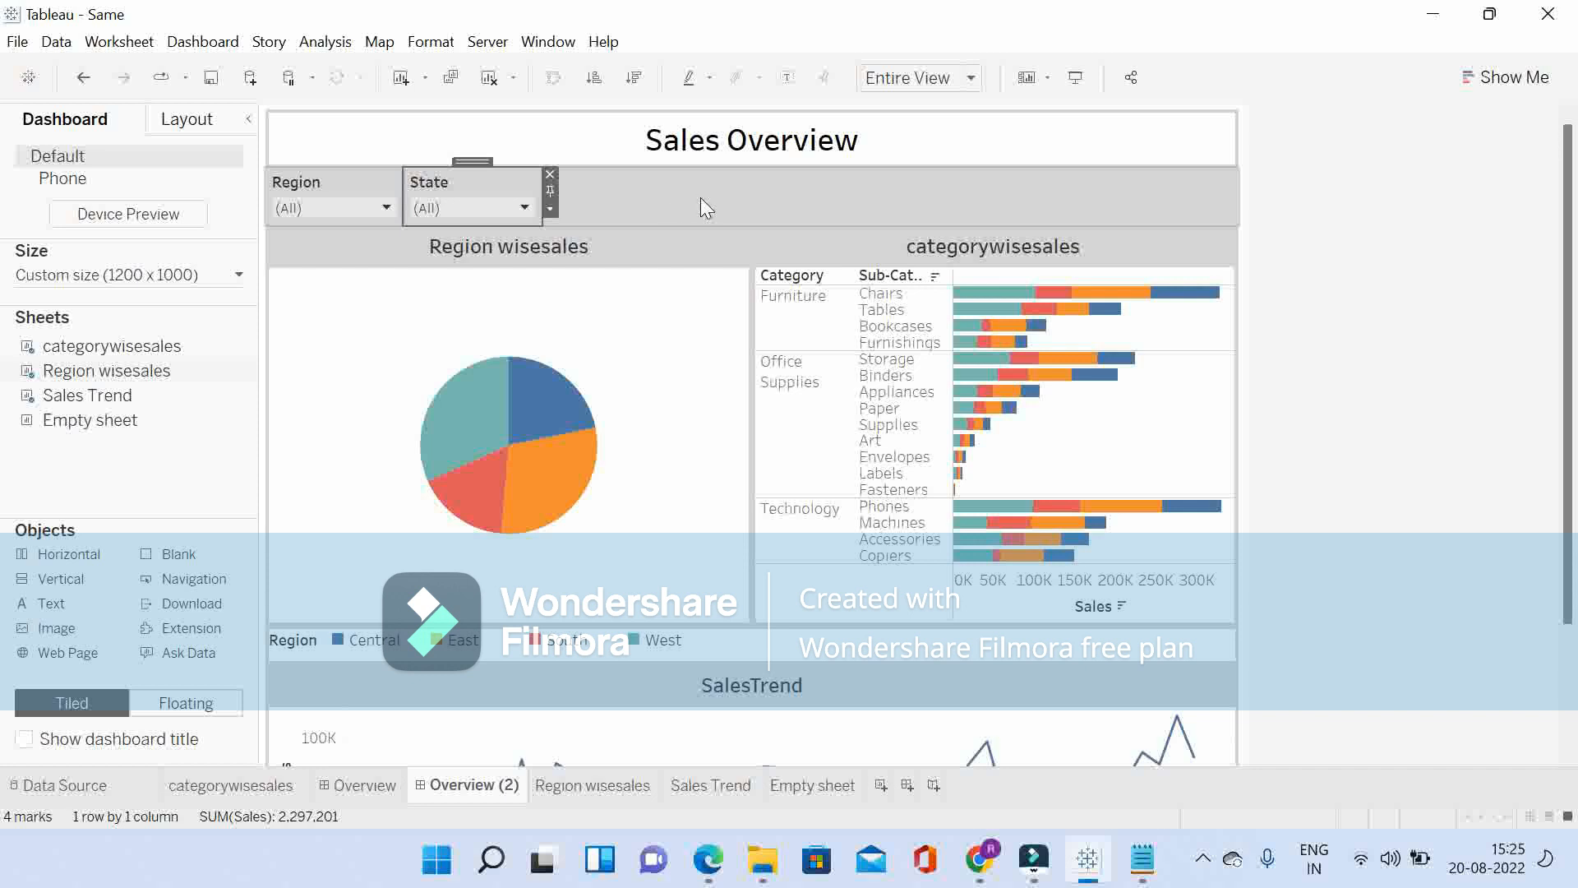
Step: Show the Category and Sub-Category filters of the Region wisesales sheet on the dashboard
click(338, 362)
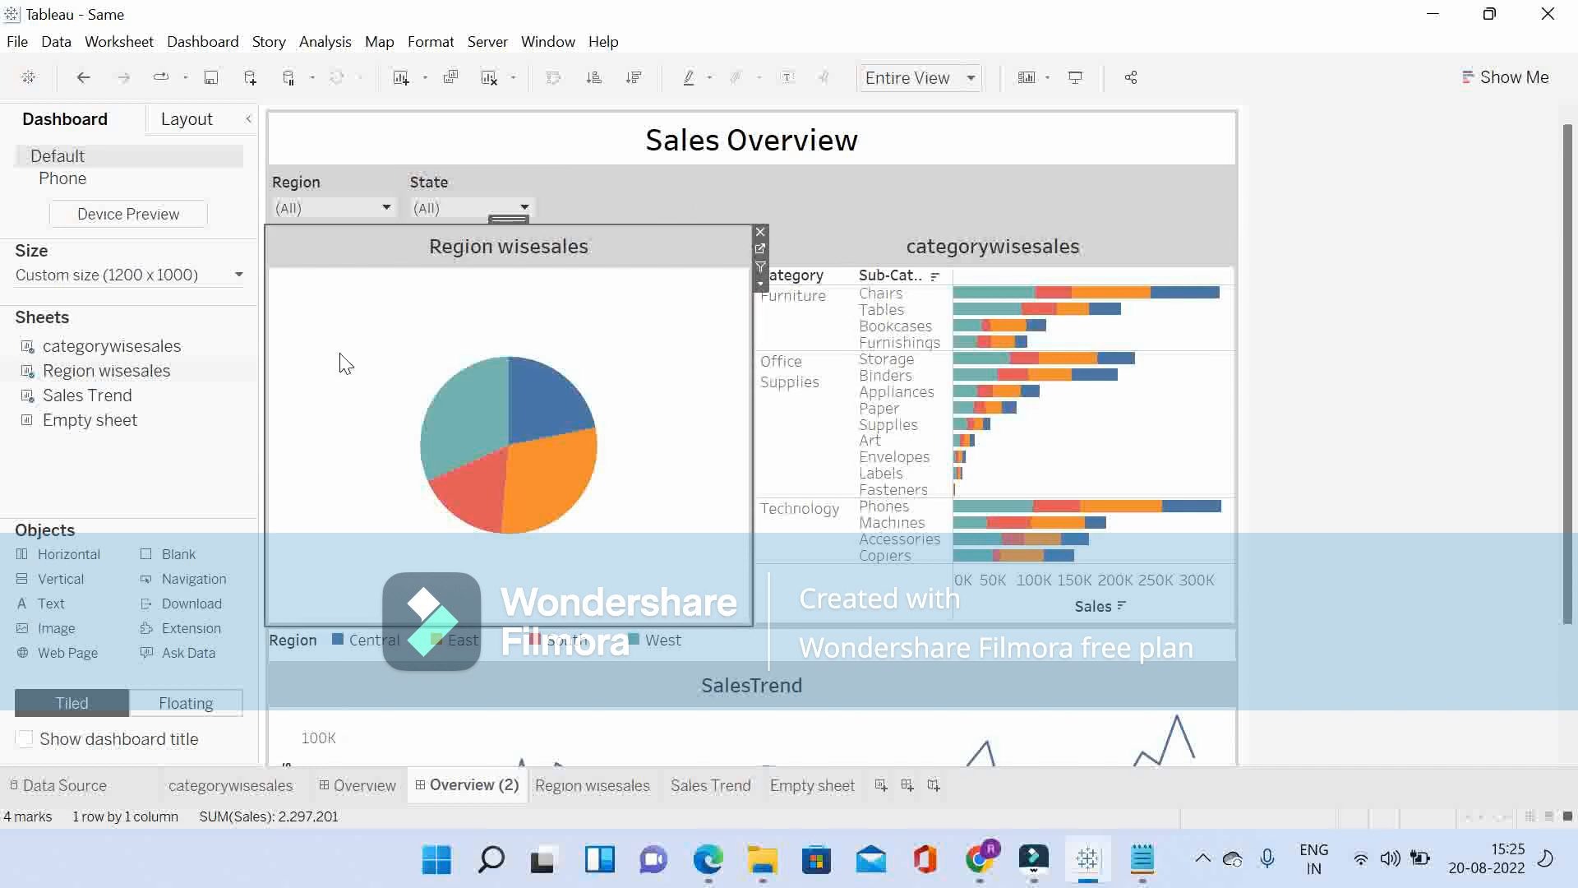
click(325, 42)
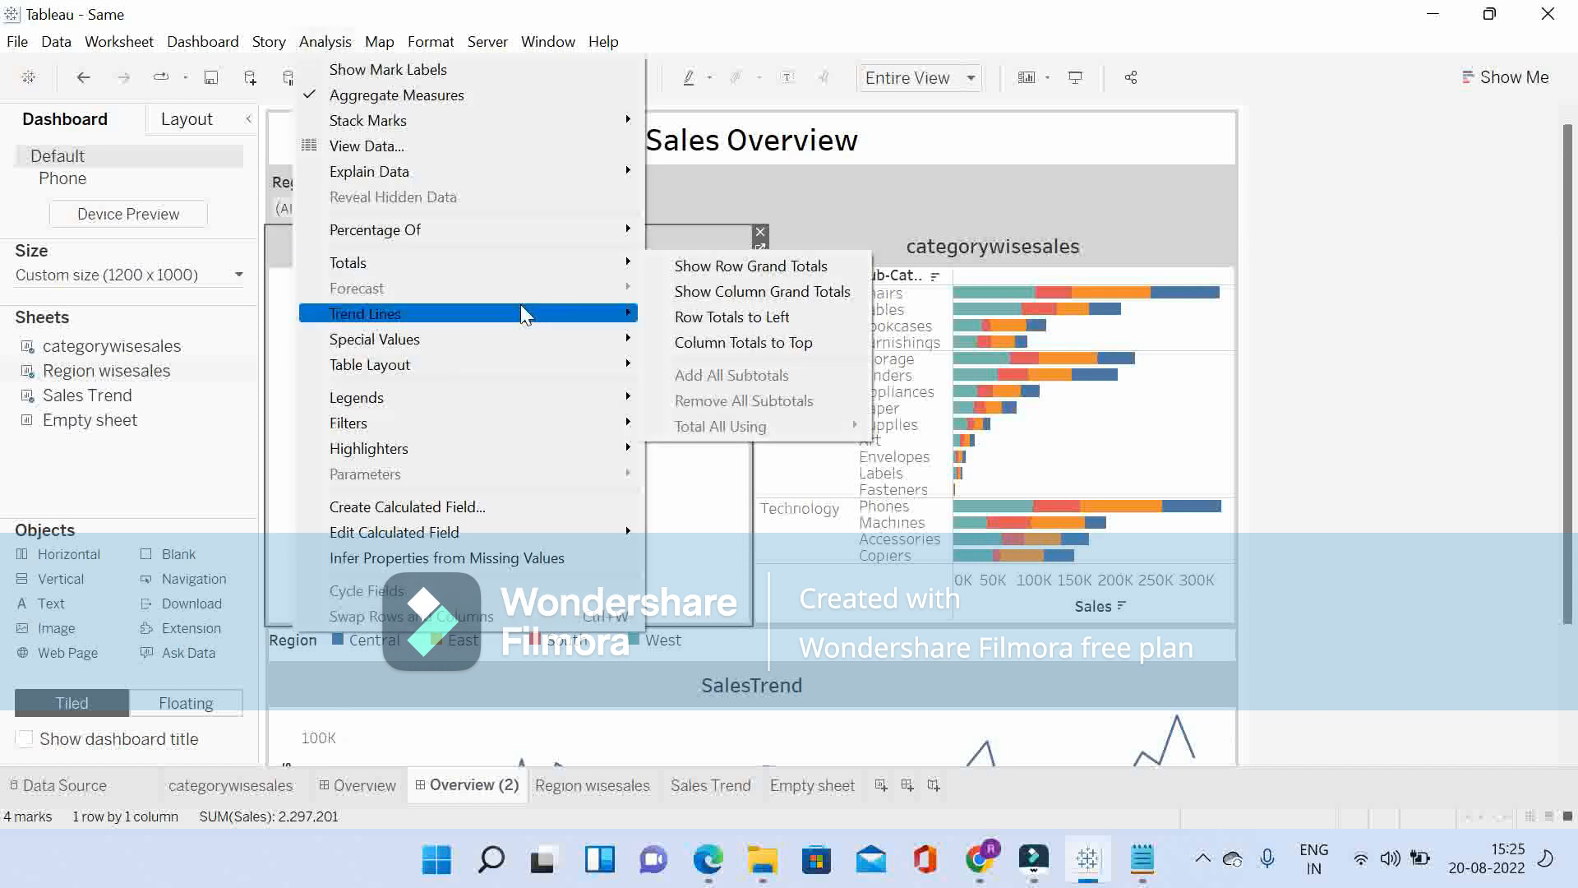
mouse_move(571, 423)
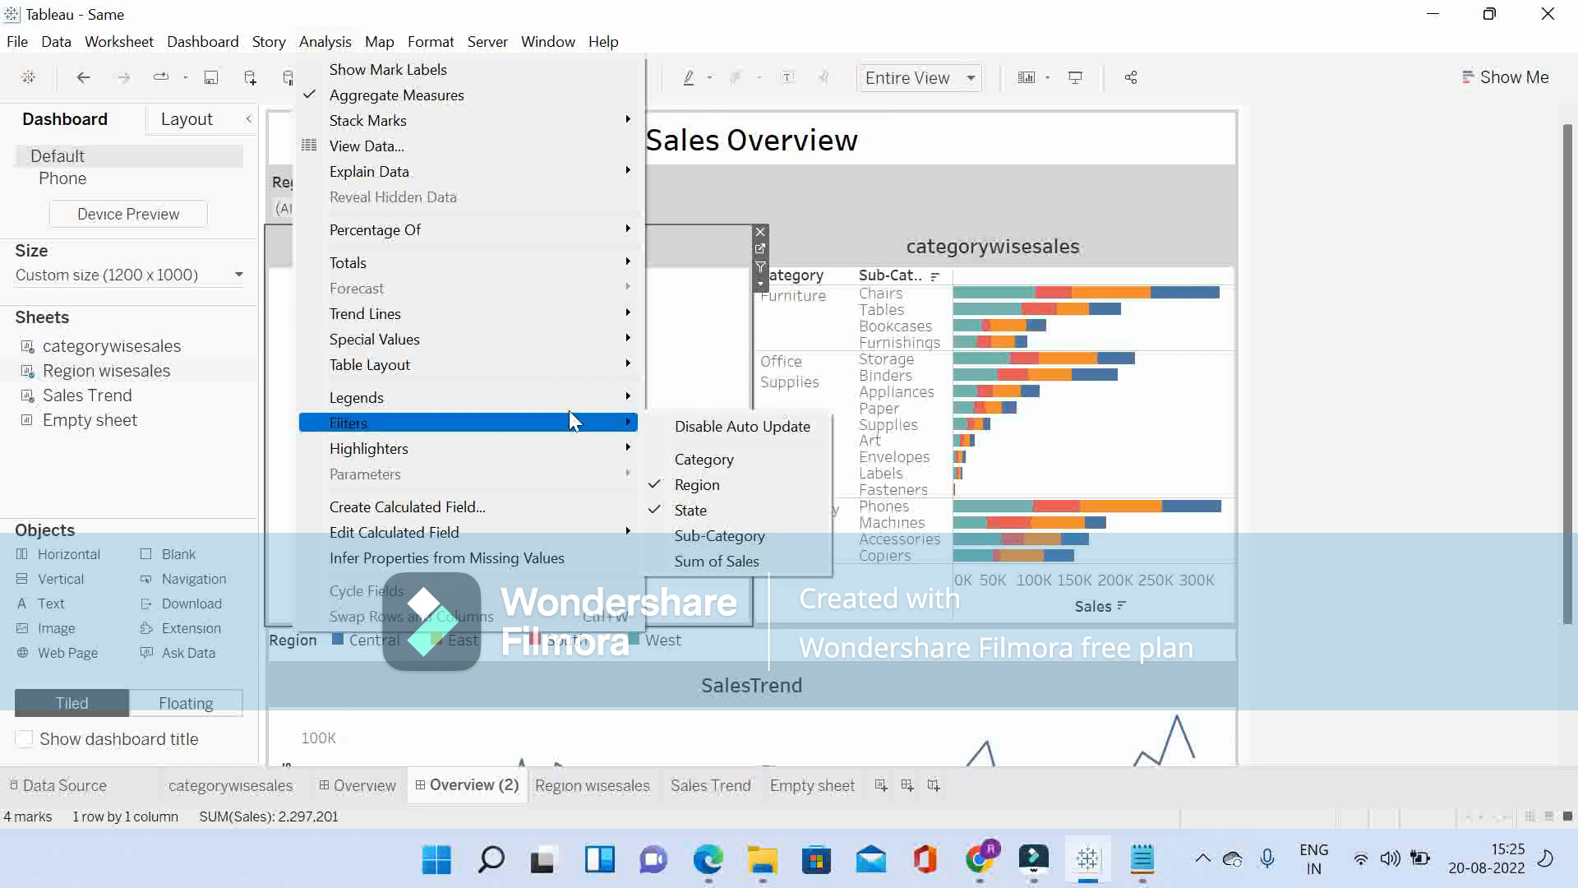
click(705, 459)
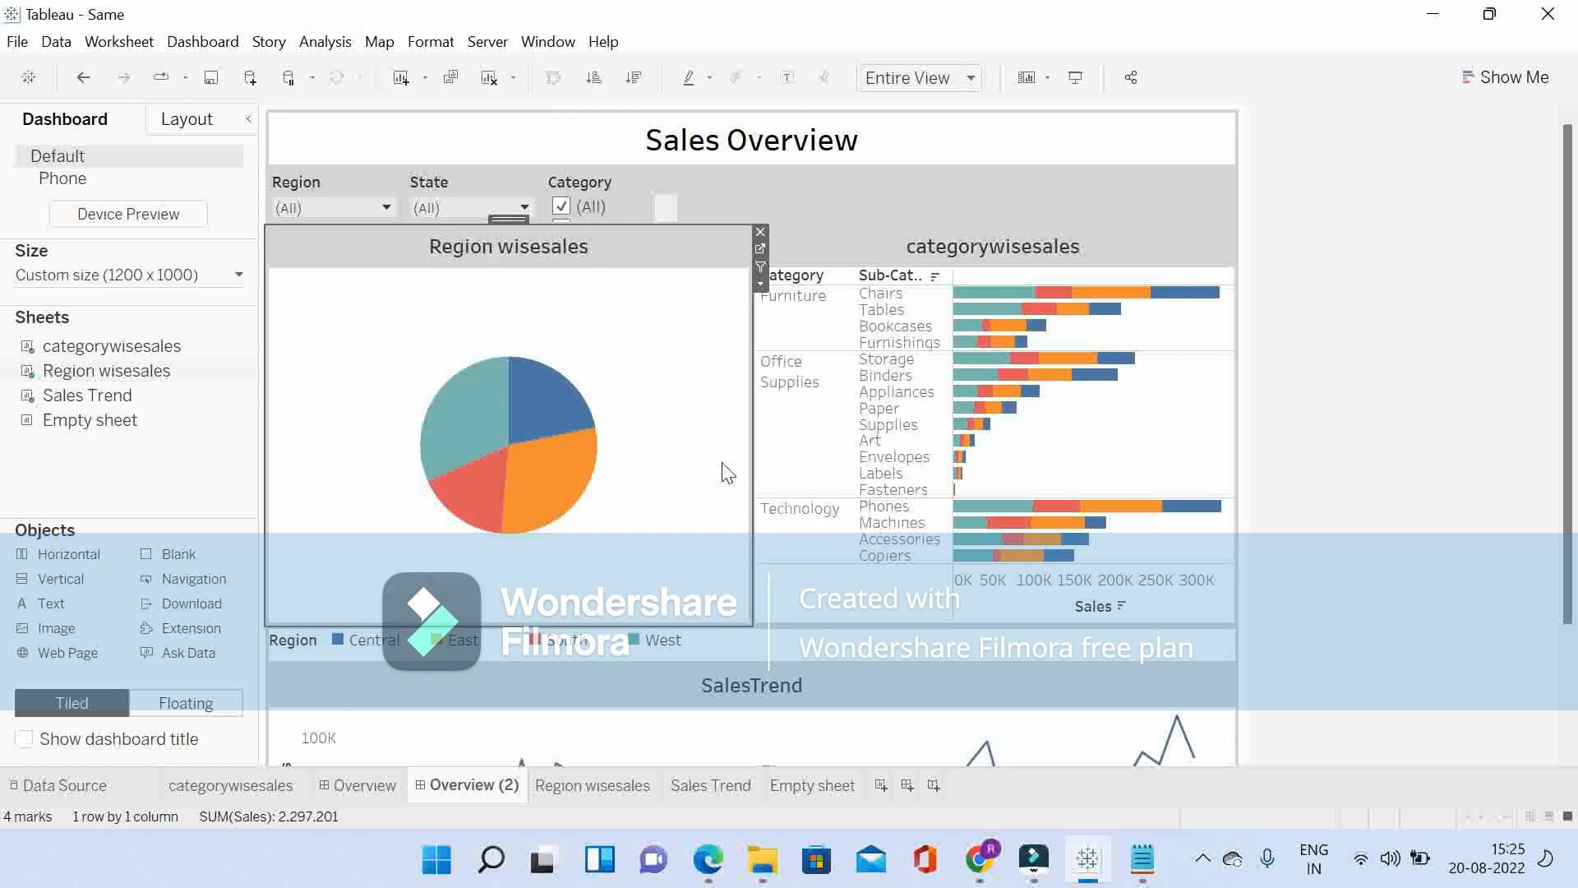
click(635, 185)
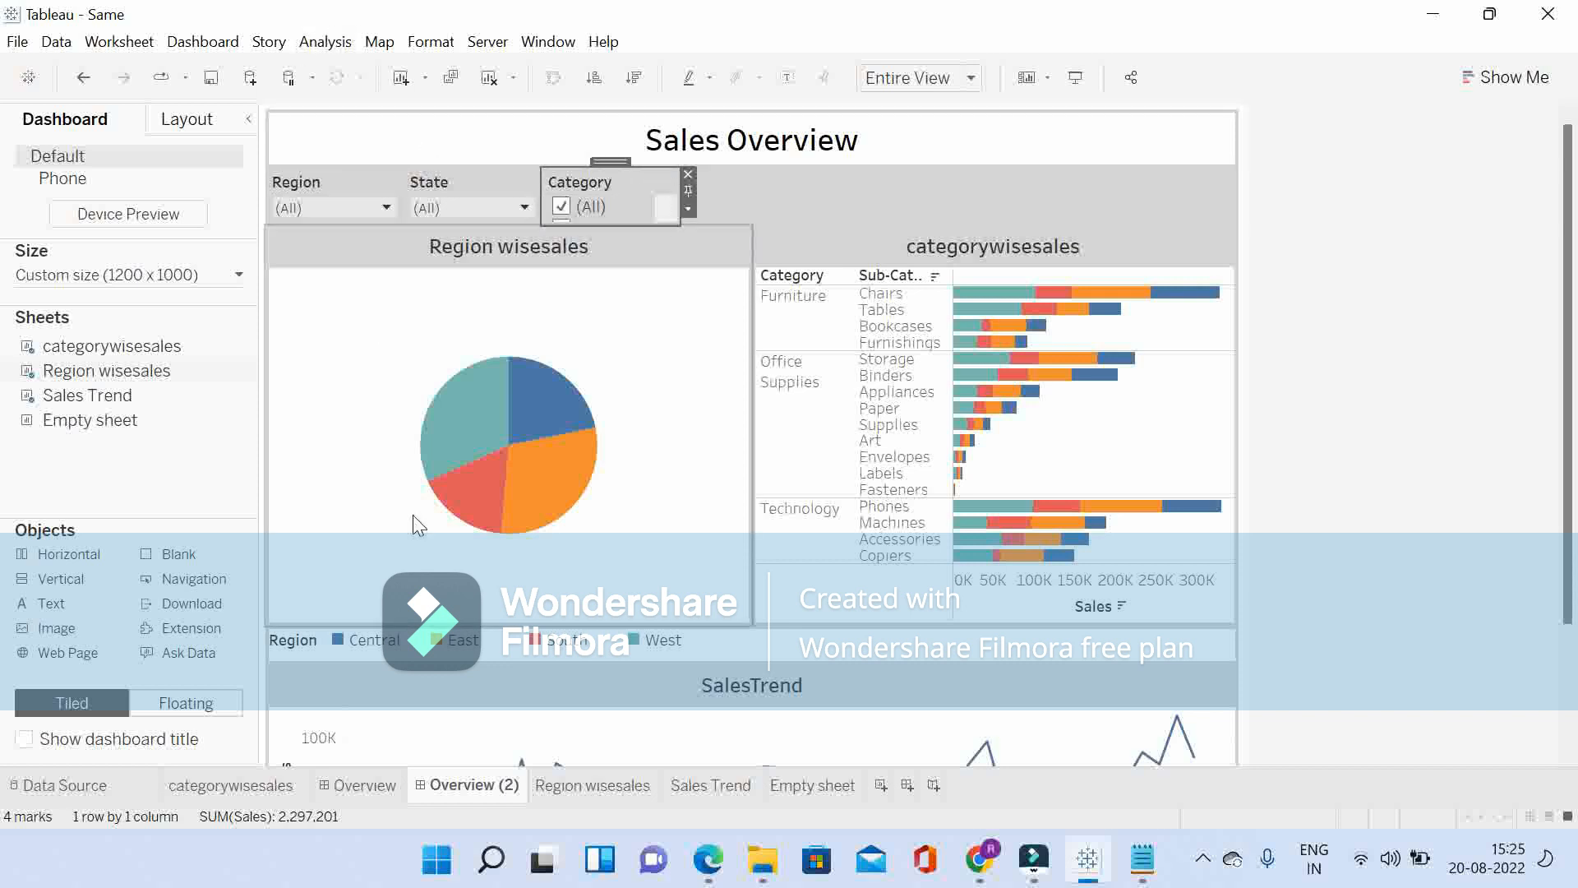
click(312, 428)
click(329, 38)
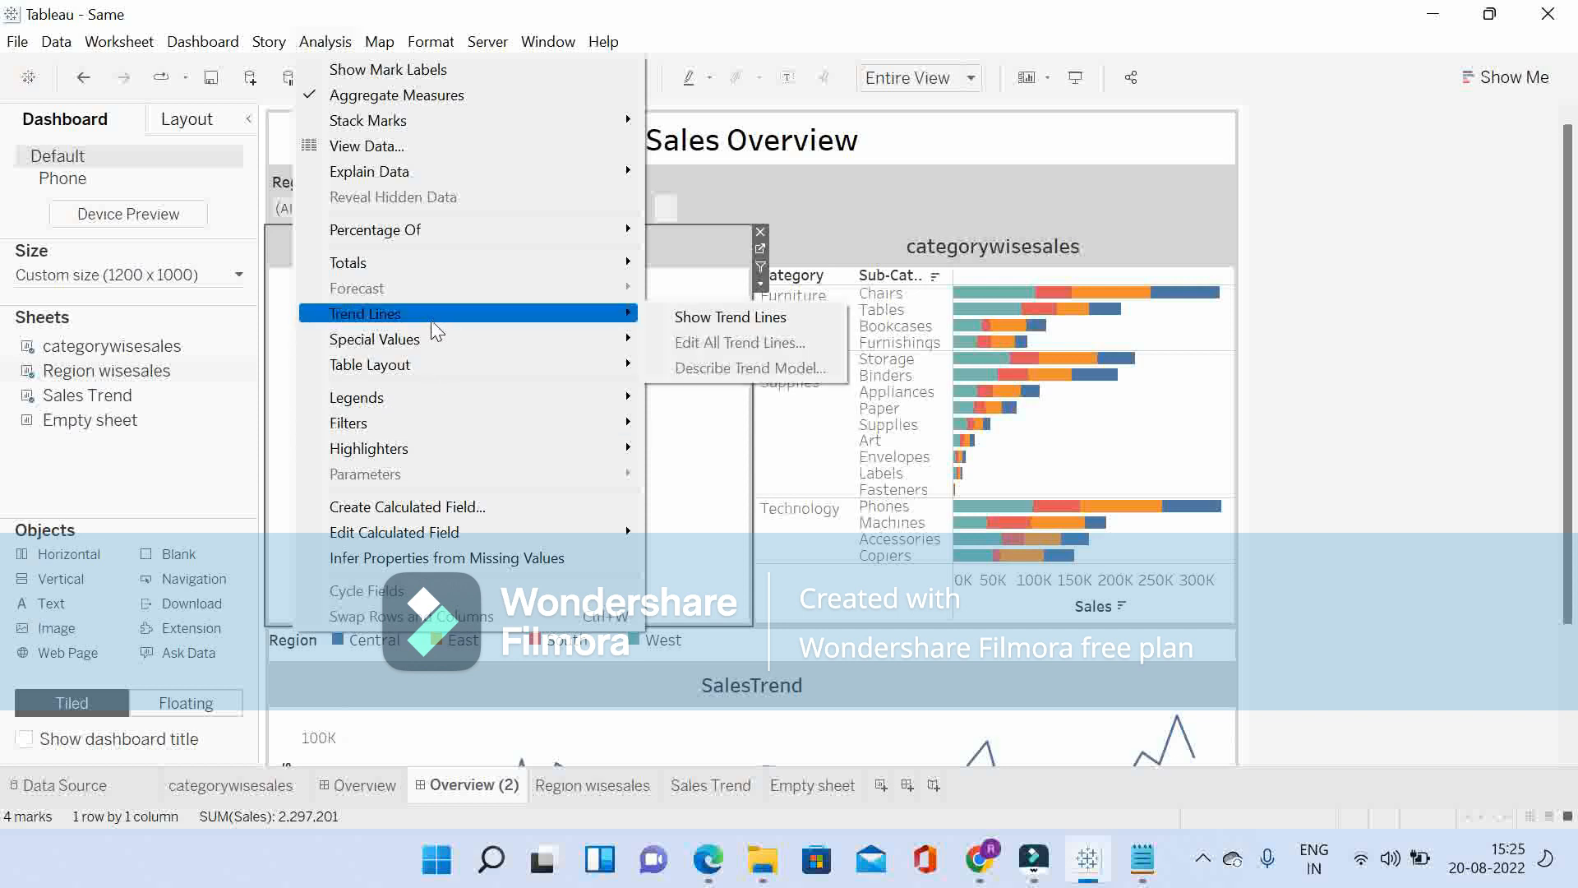
mouse_move(511, 426)
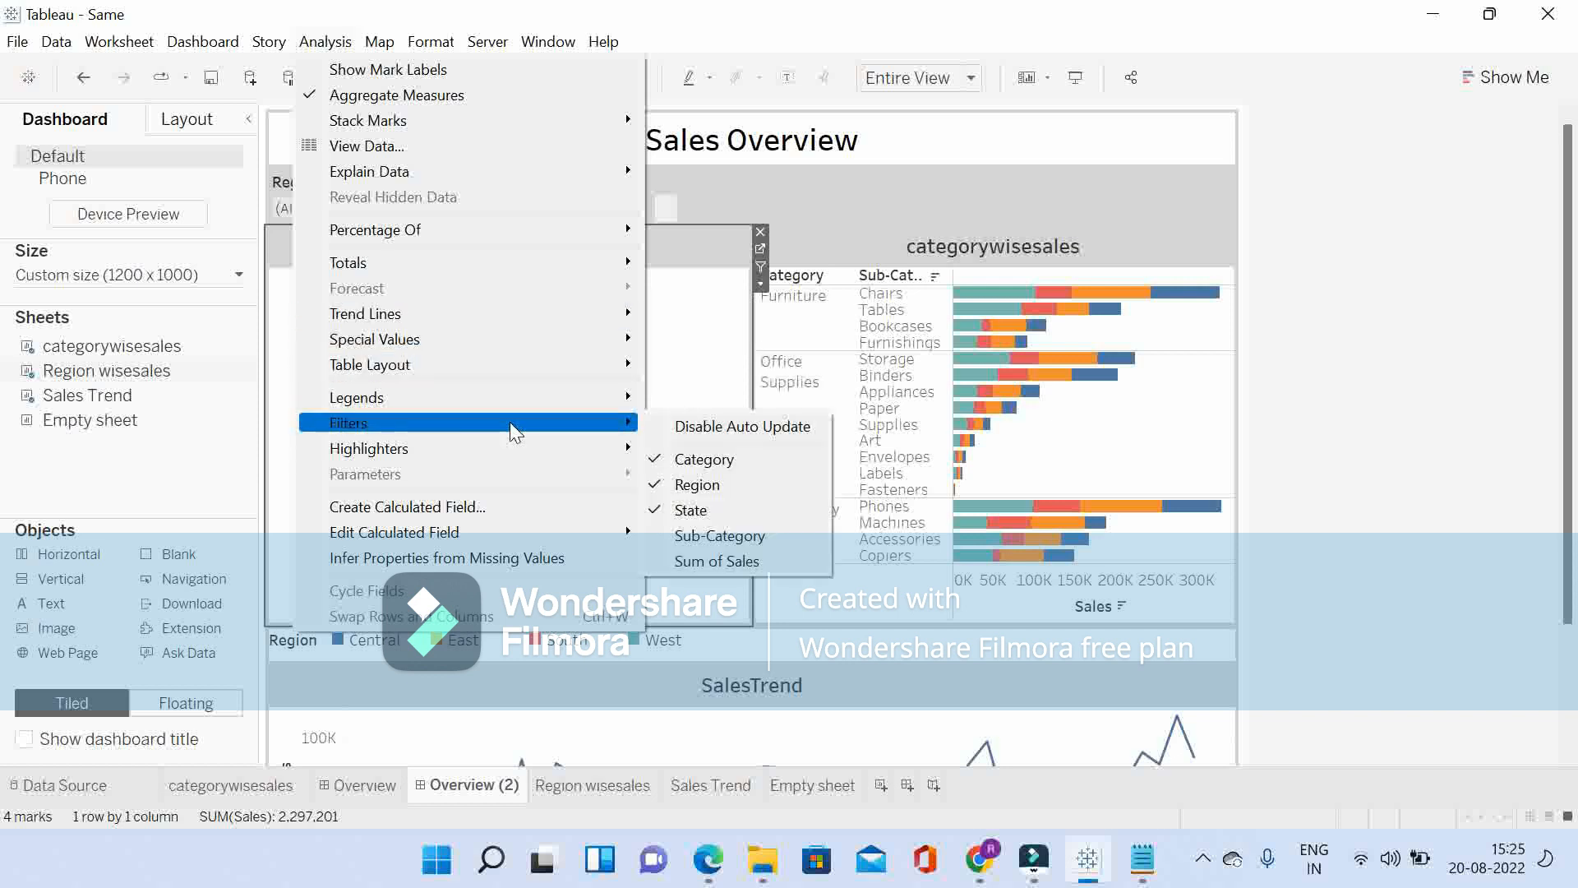
click(720, 536)
Step: Display both the Category and Sub-Category filters as Single Value (dropdown)
click(630, 191)
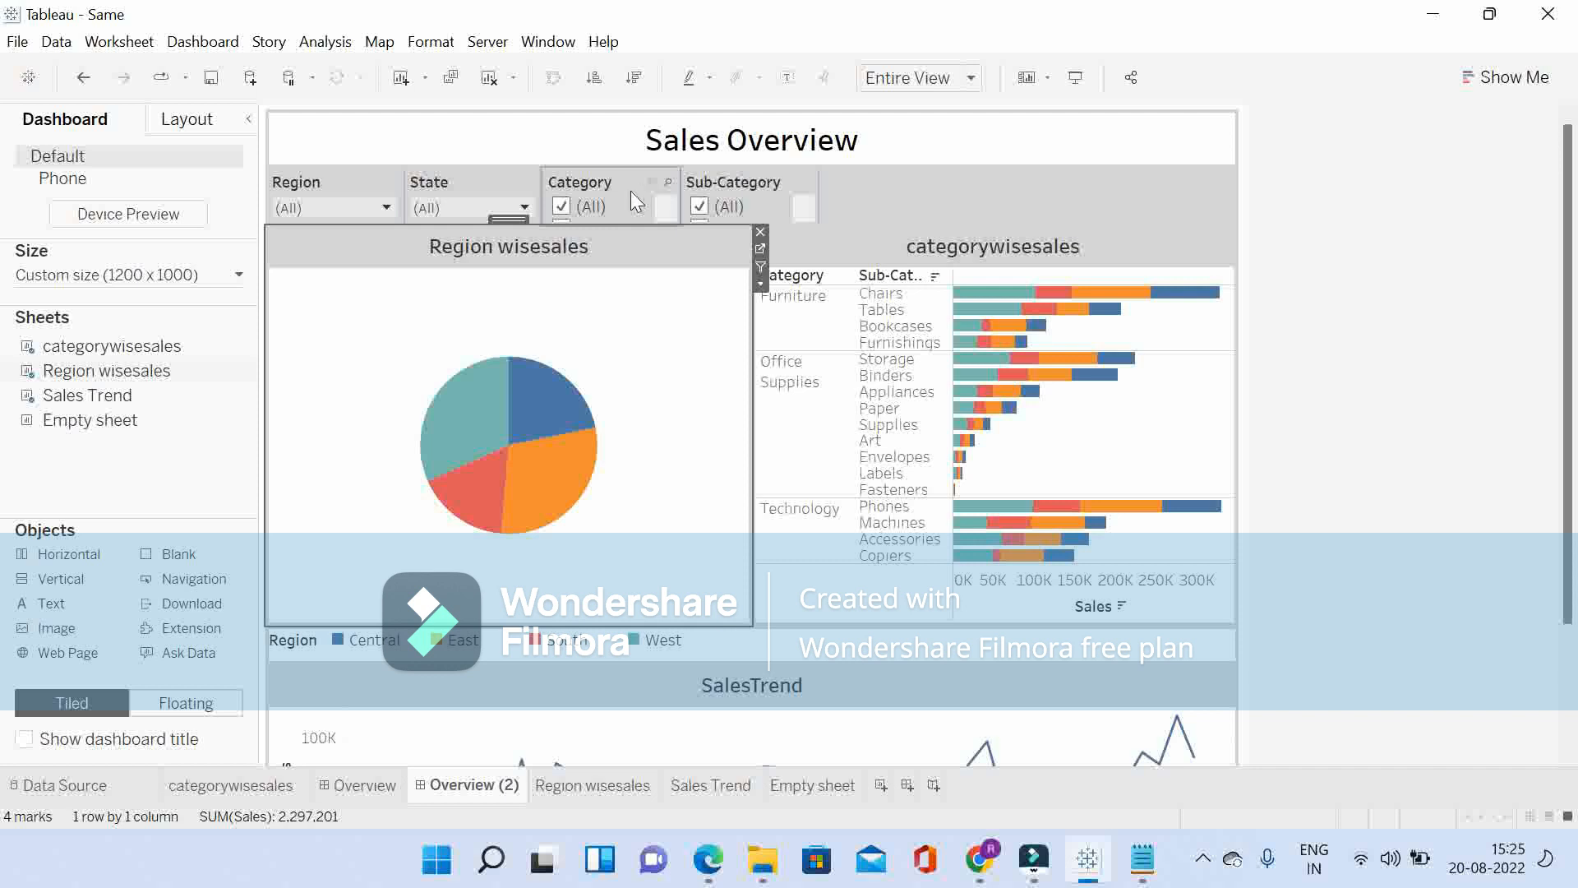
click(688, 210)
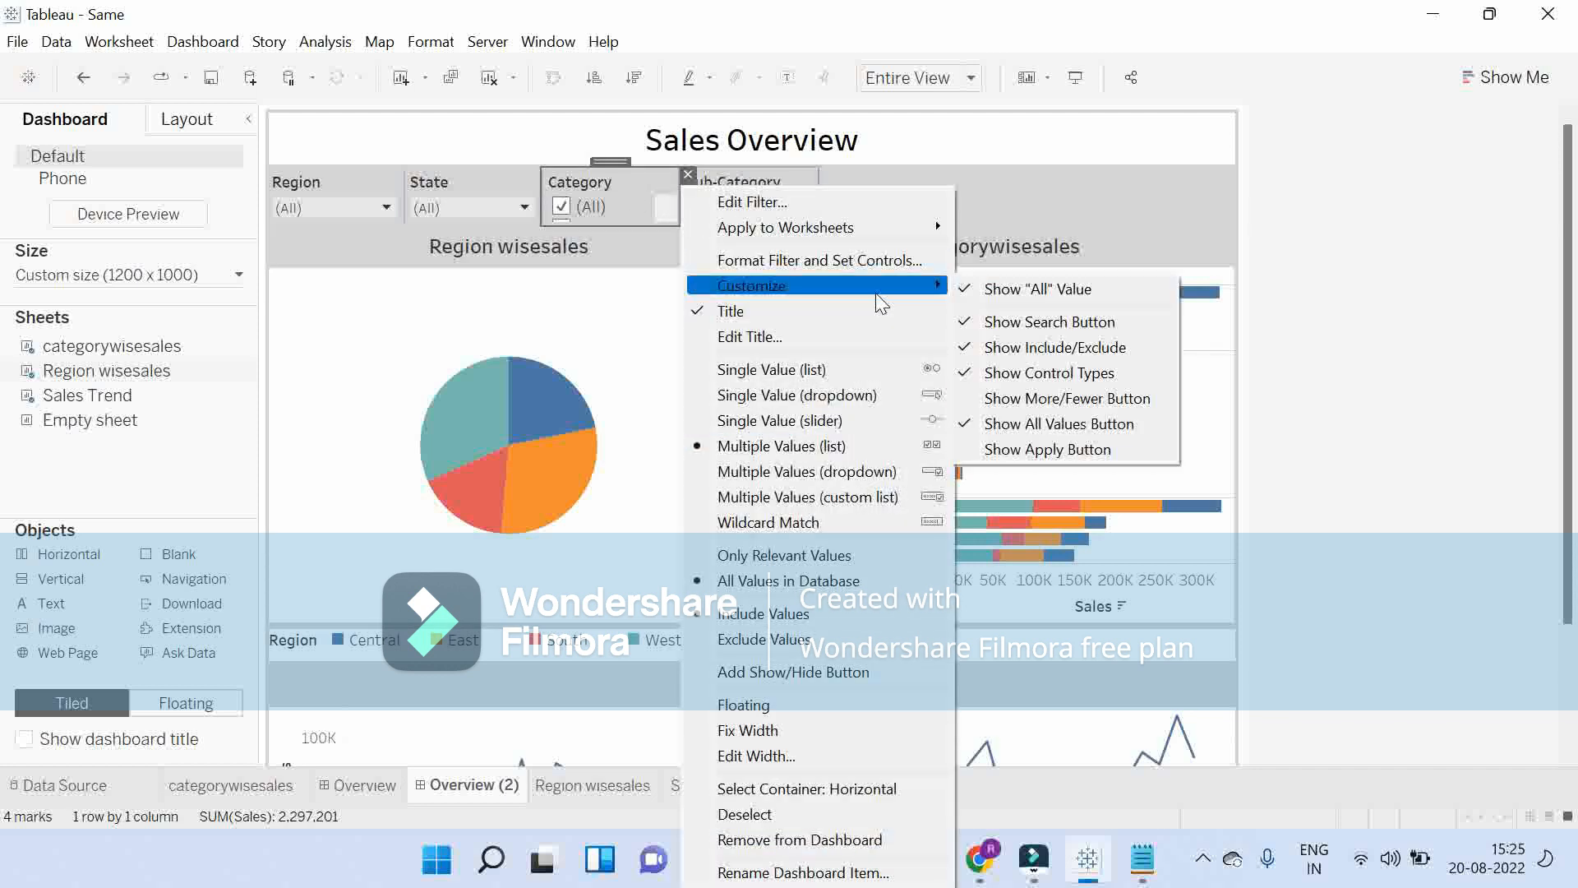
click(804, 396)
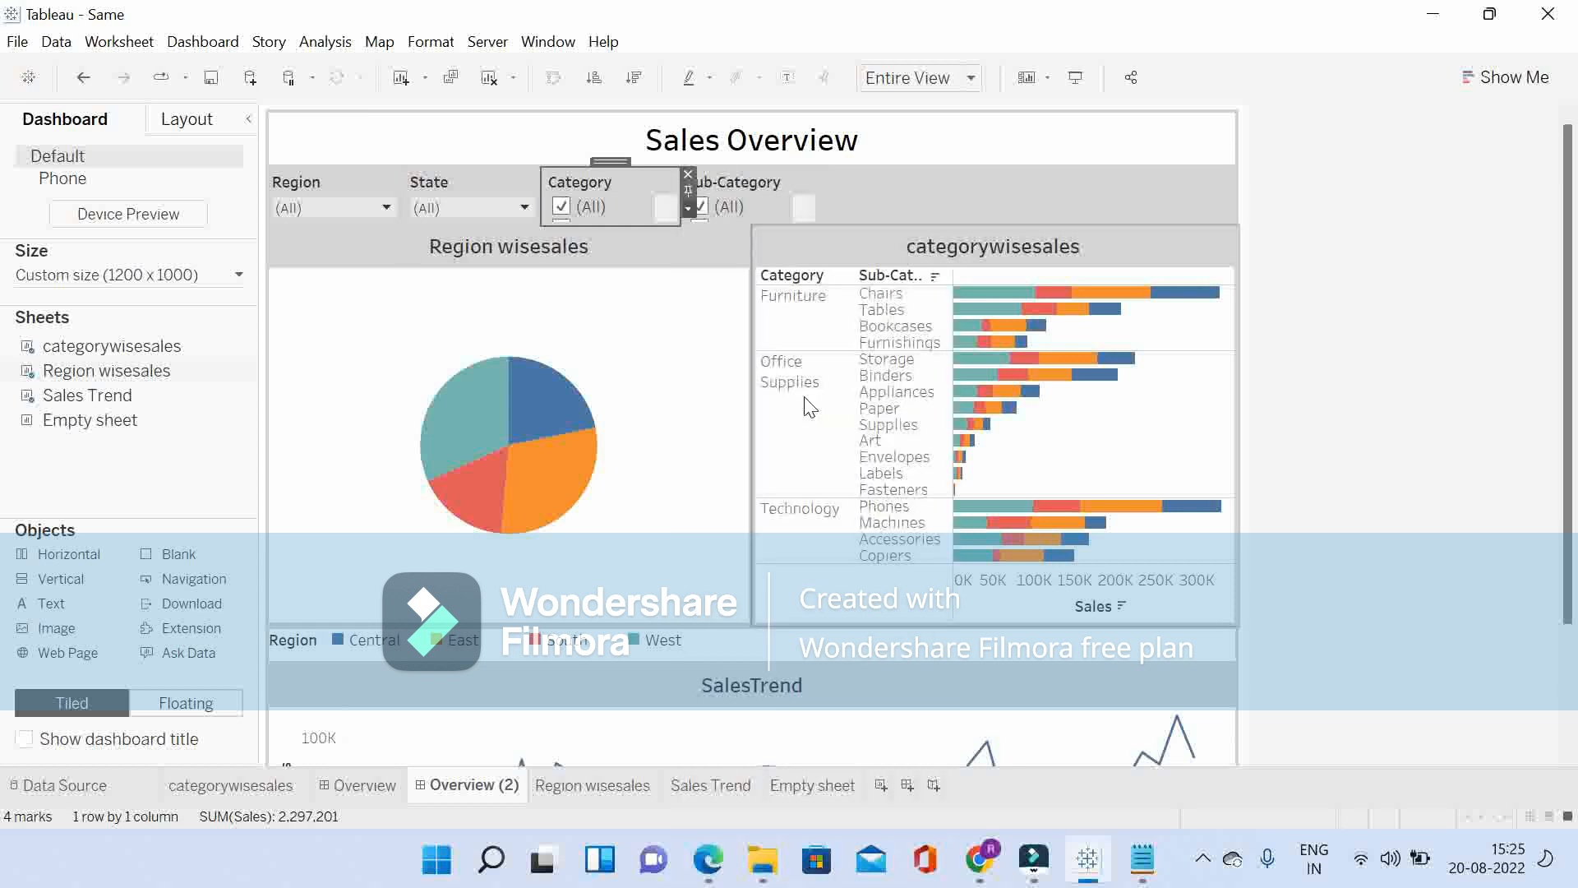
click(778, 196)
click(826, 210)
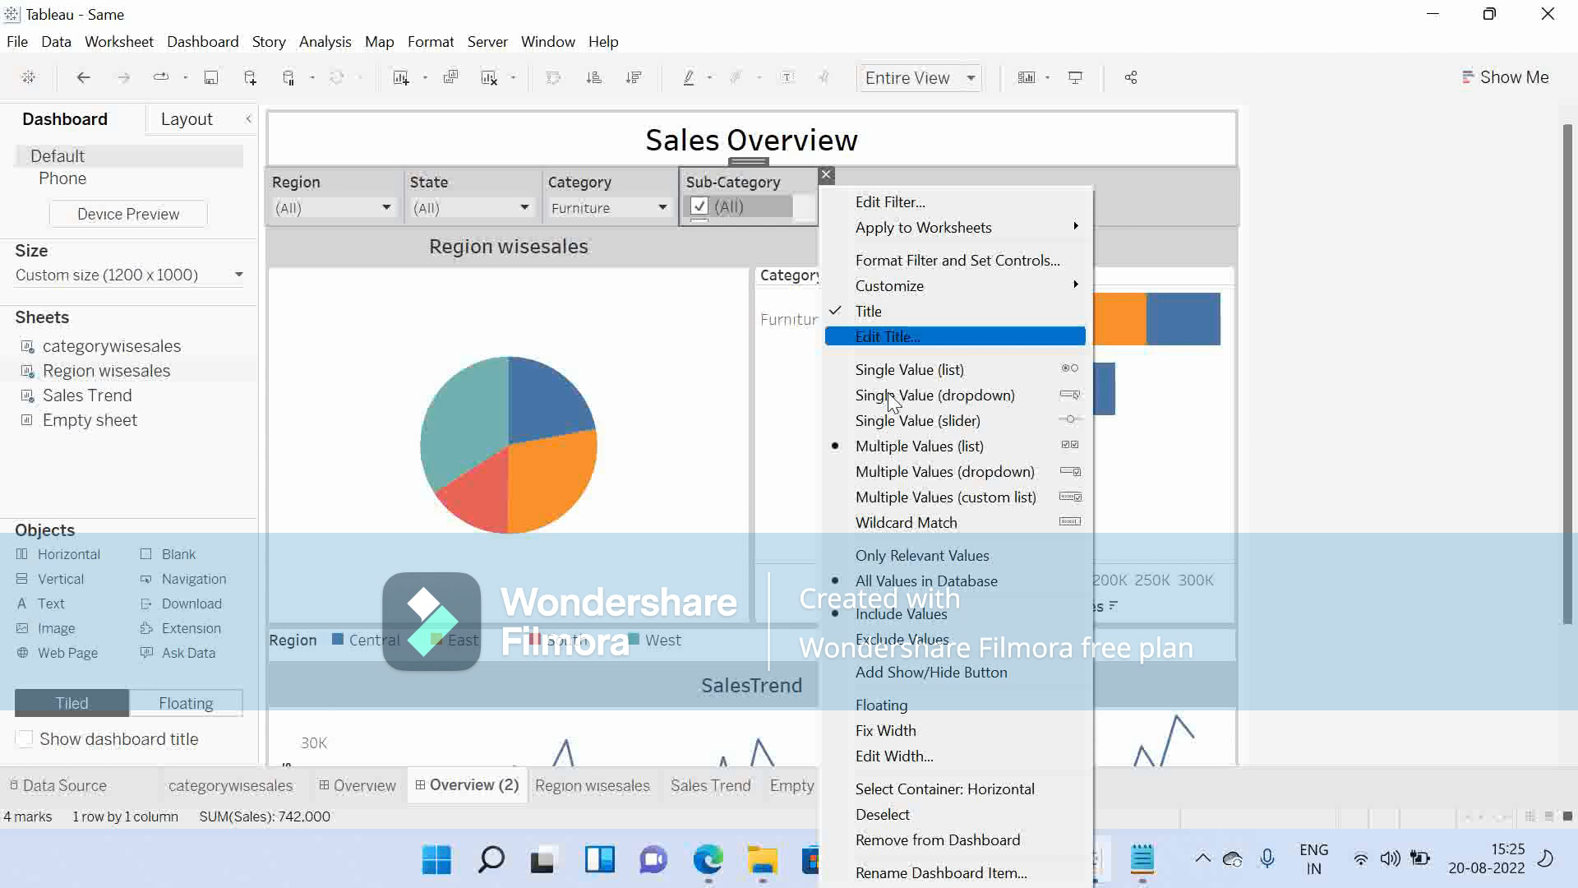
click(956, 398)
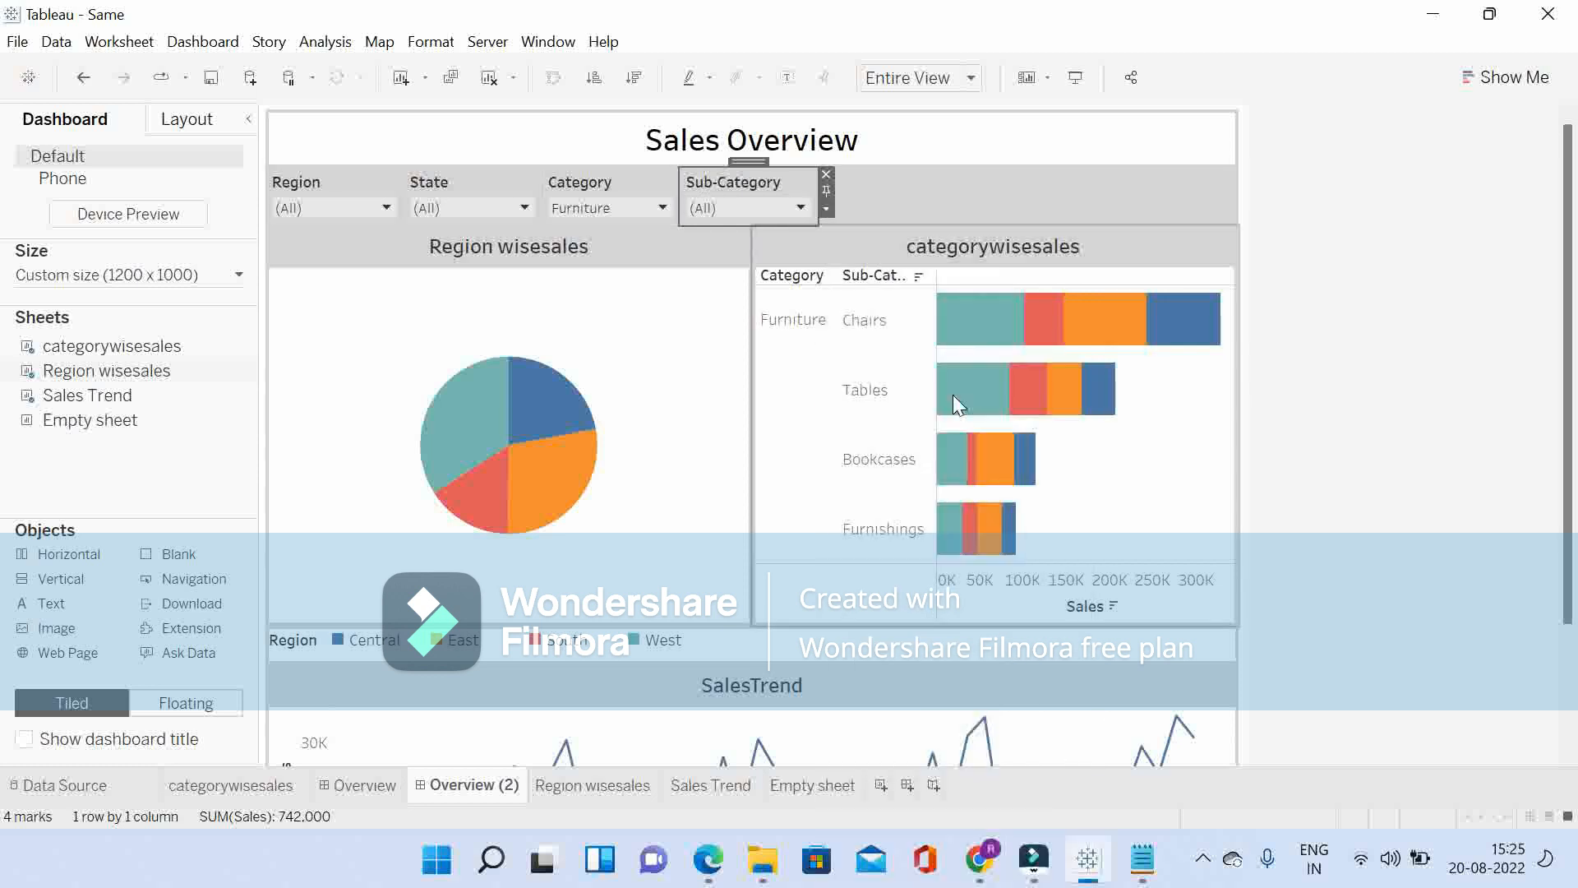
Step: Set the Category and Sub-Category dropdown filters to (All)
click(617, 212)
click(591, 235)
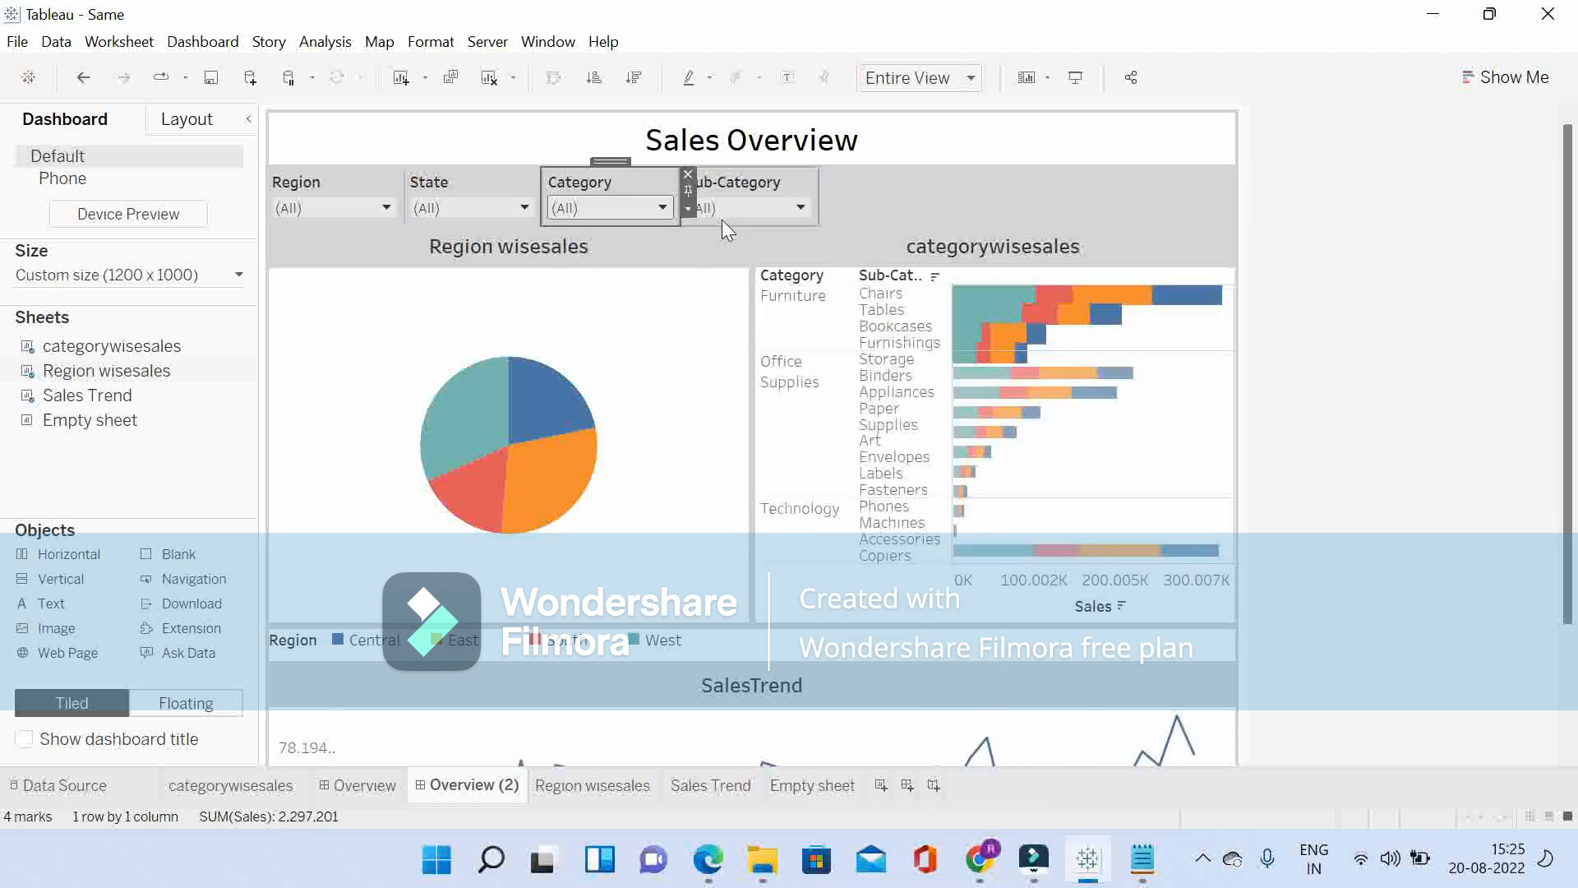
click(725, 212)
click(726, 263)
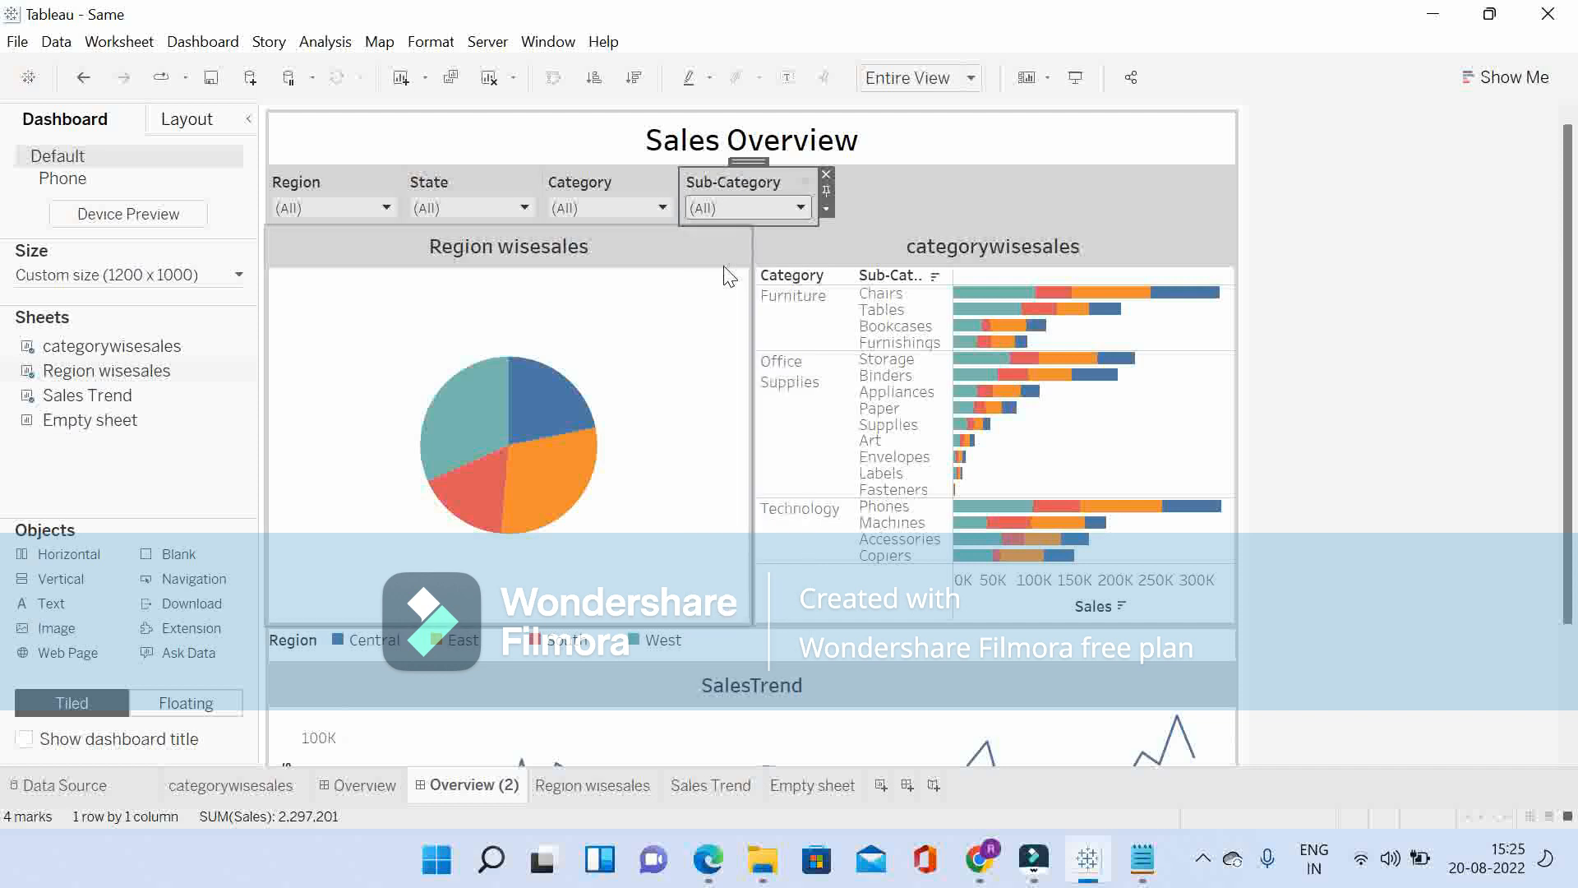
Step: Set the width of the Region filter in the horizontal container to 200 pixels
click(956, 198)
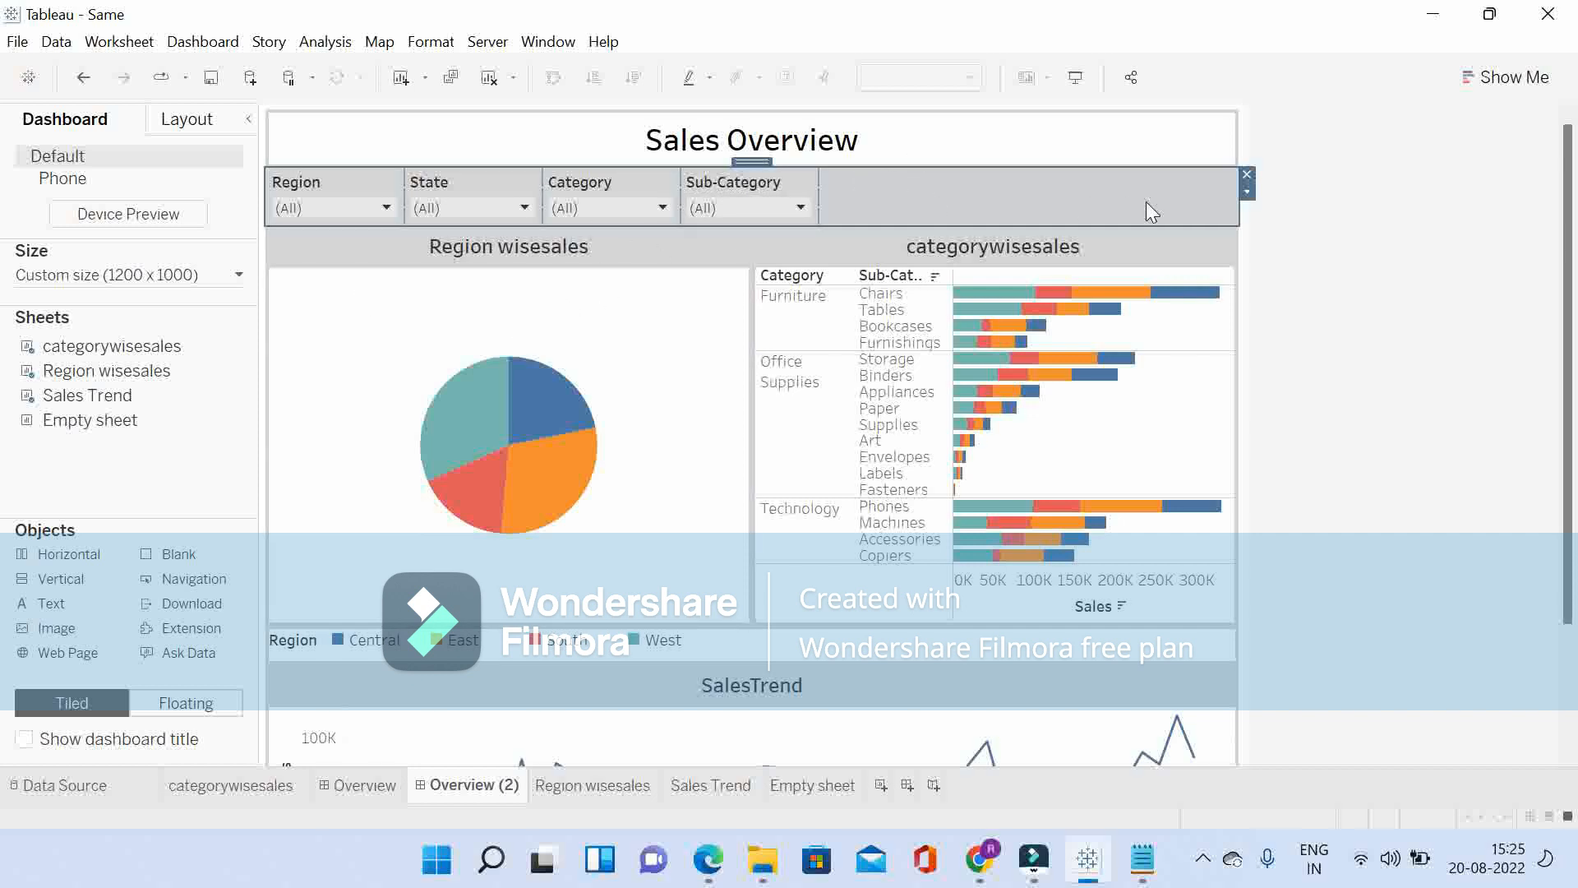
click(1247, 194)
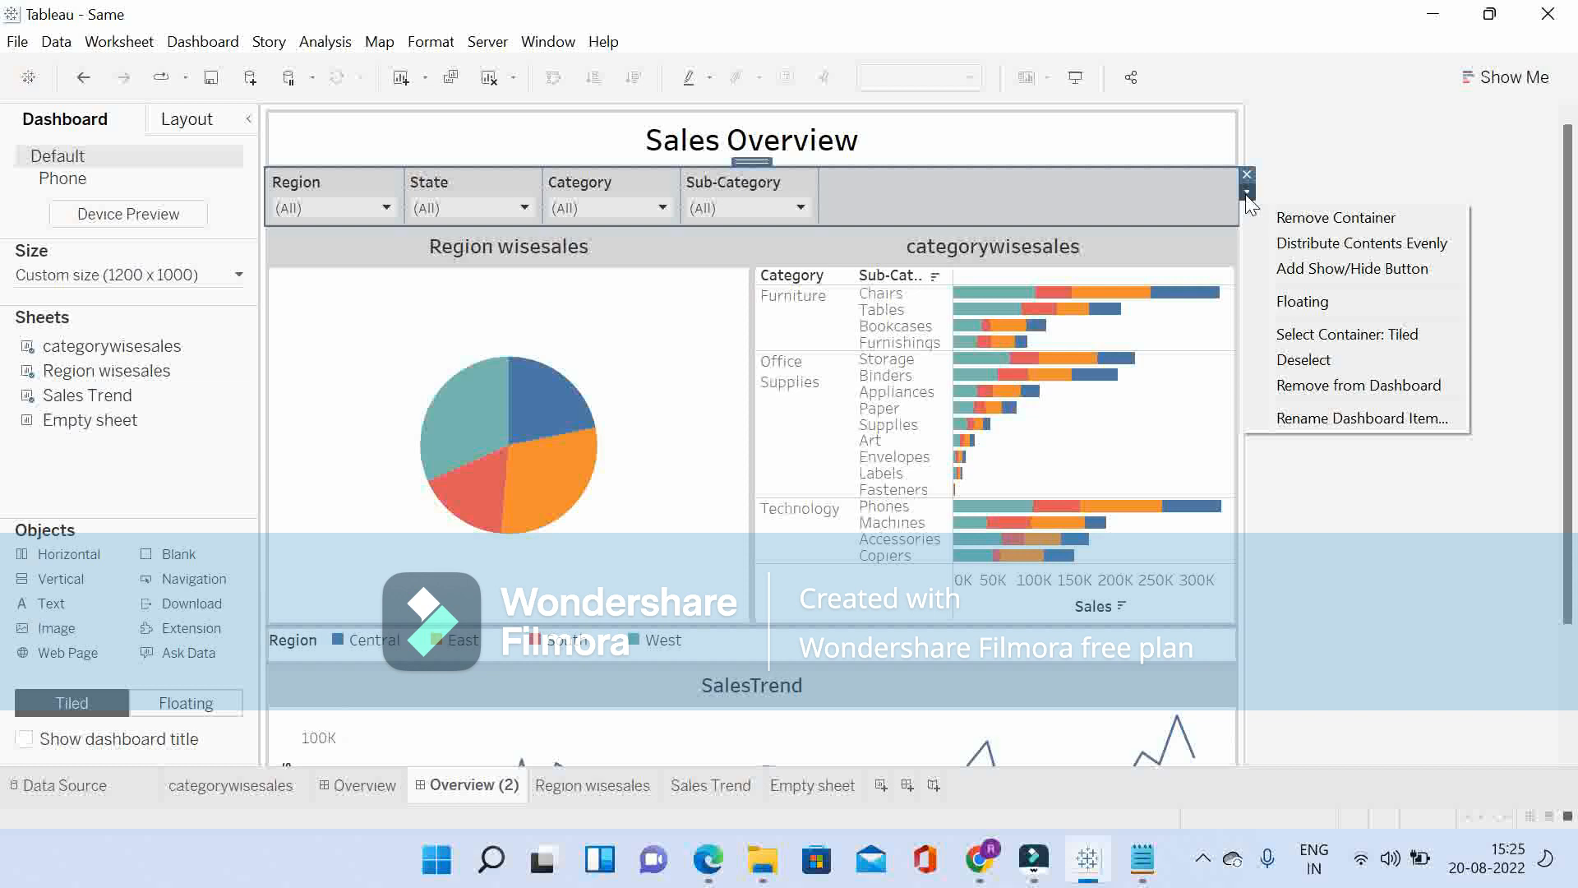
click(352, 188)
click(352, 189)
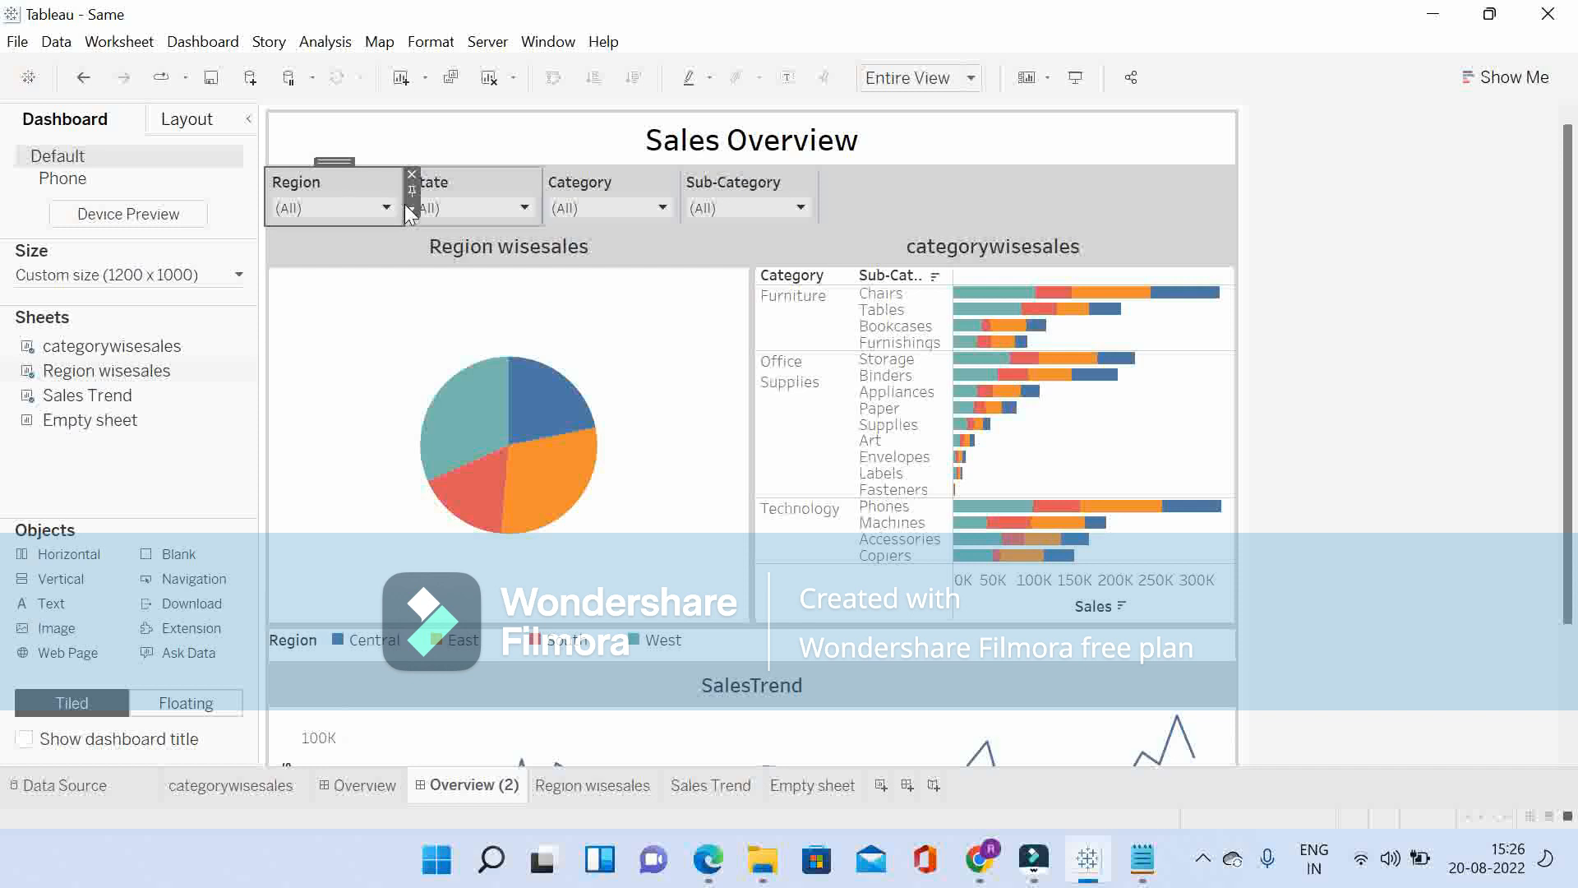
click(407, 207)
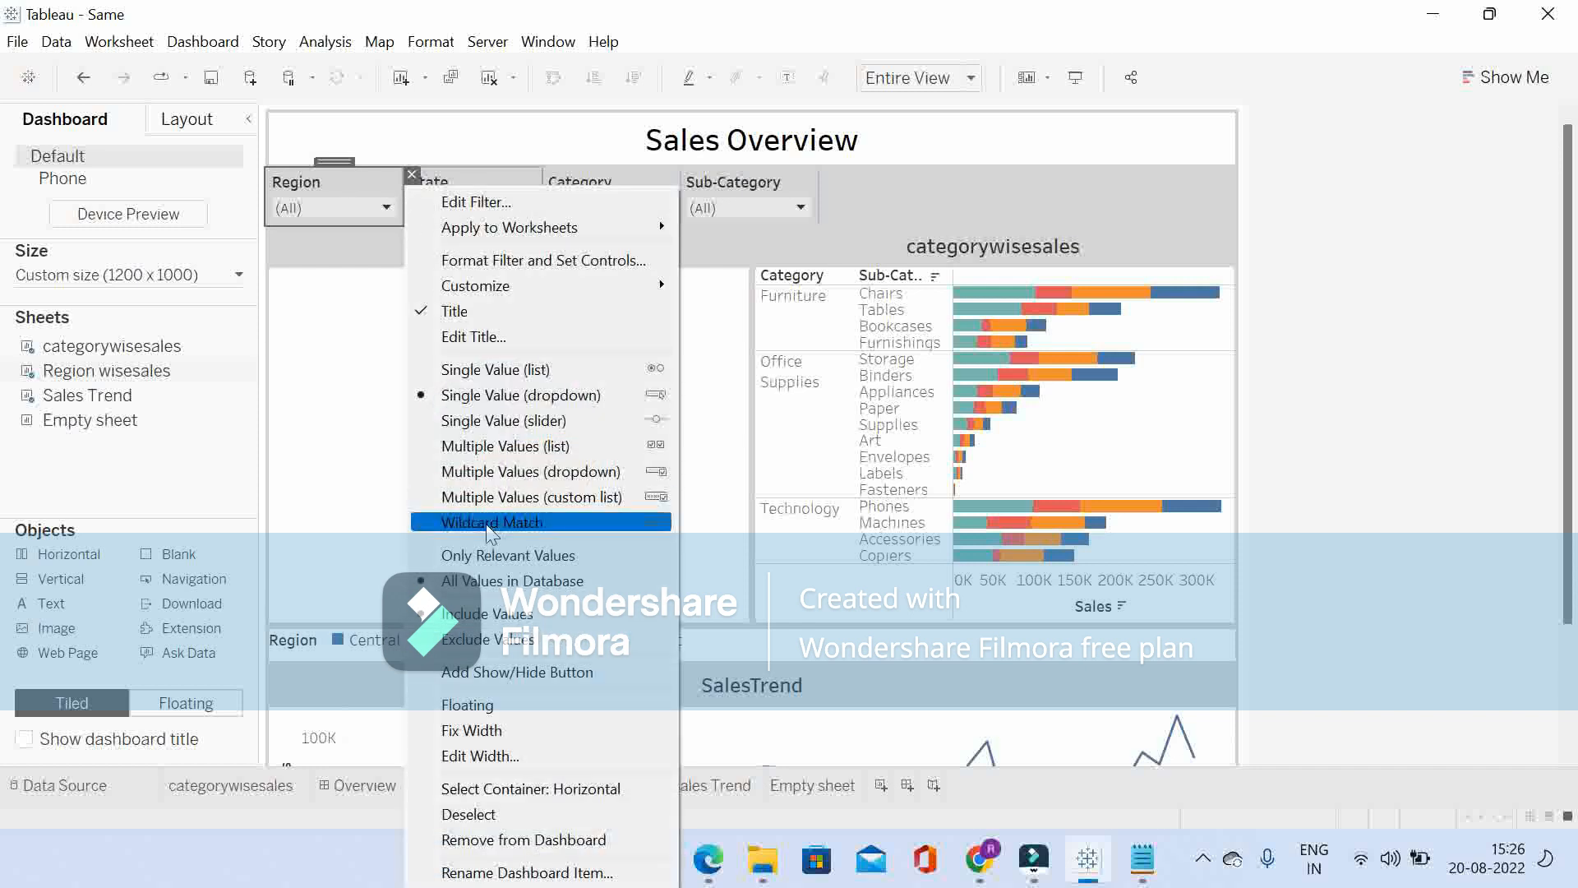
click(518, 757)
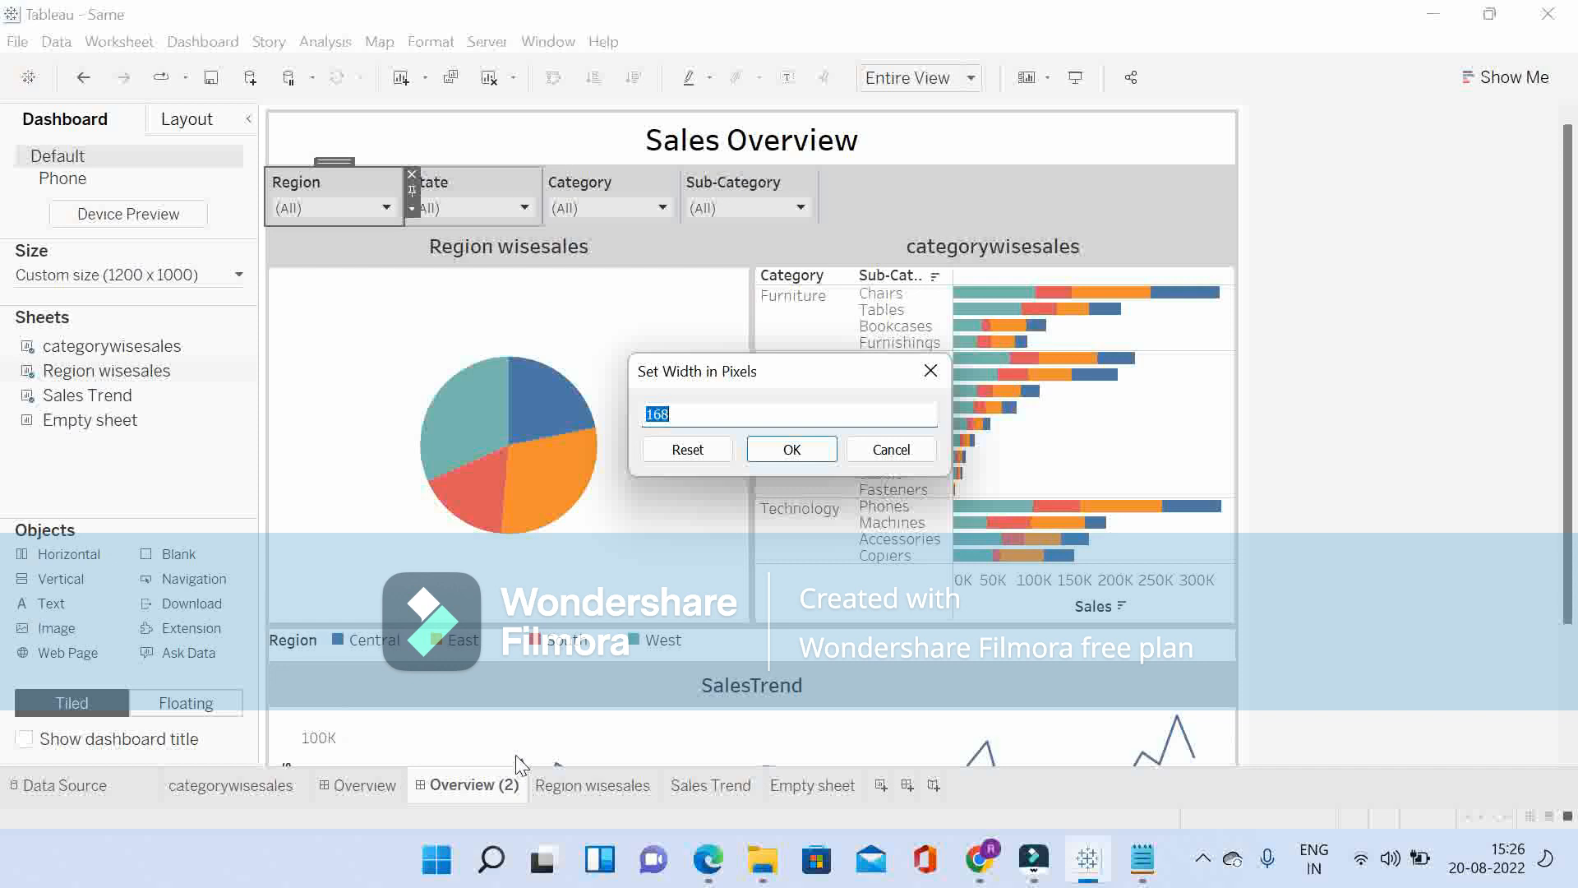
text(200)
click(793, 454)
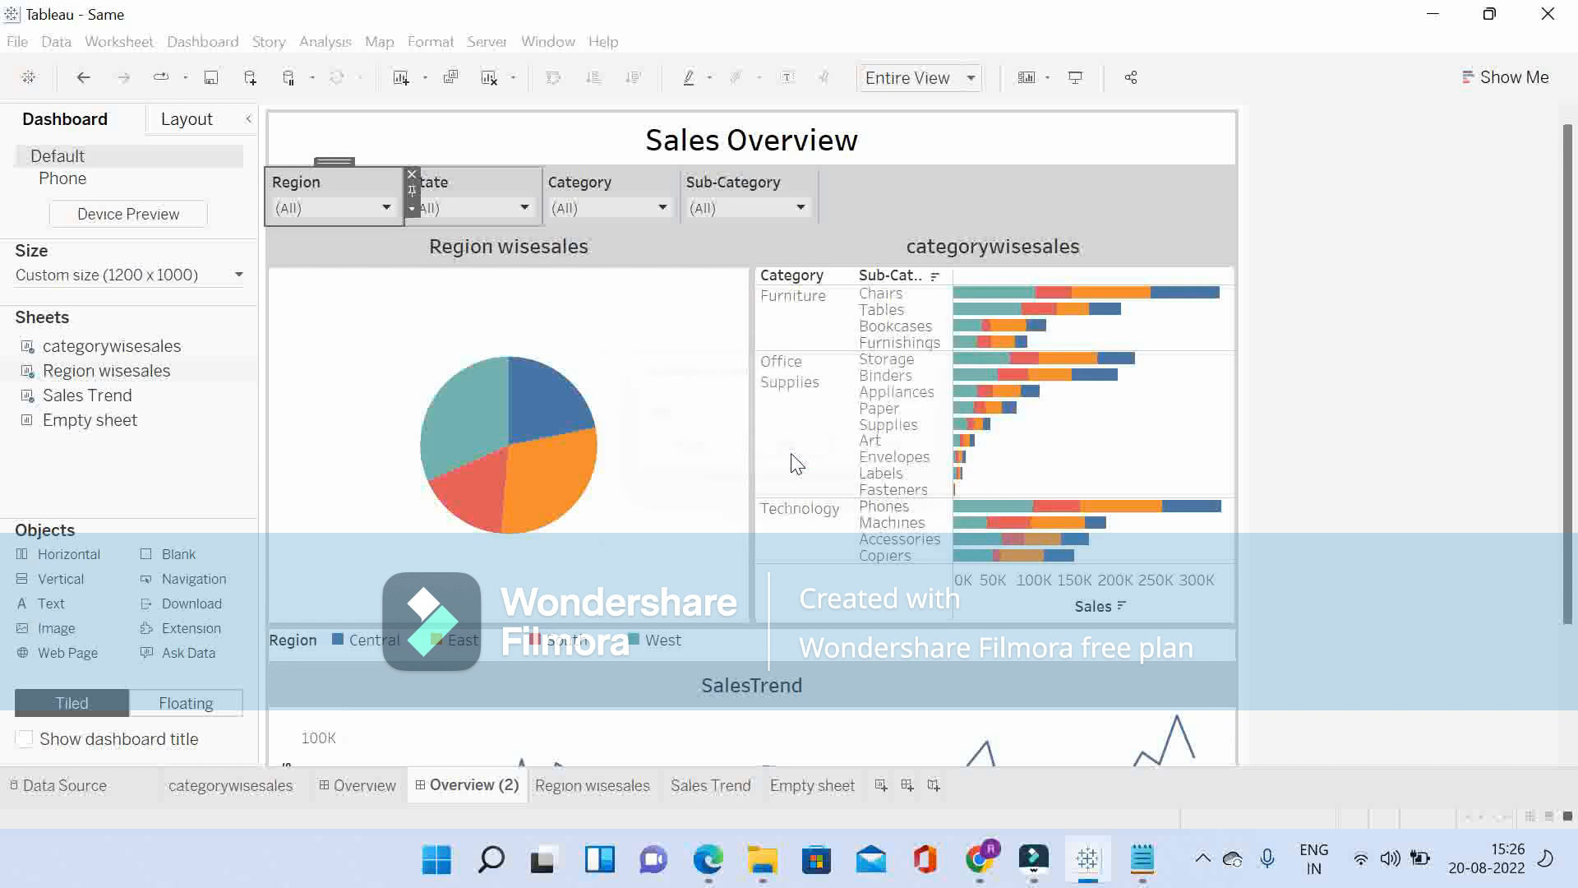
Step: Set the width of the State filter to 200 pixels
click(521, 181)
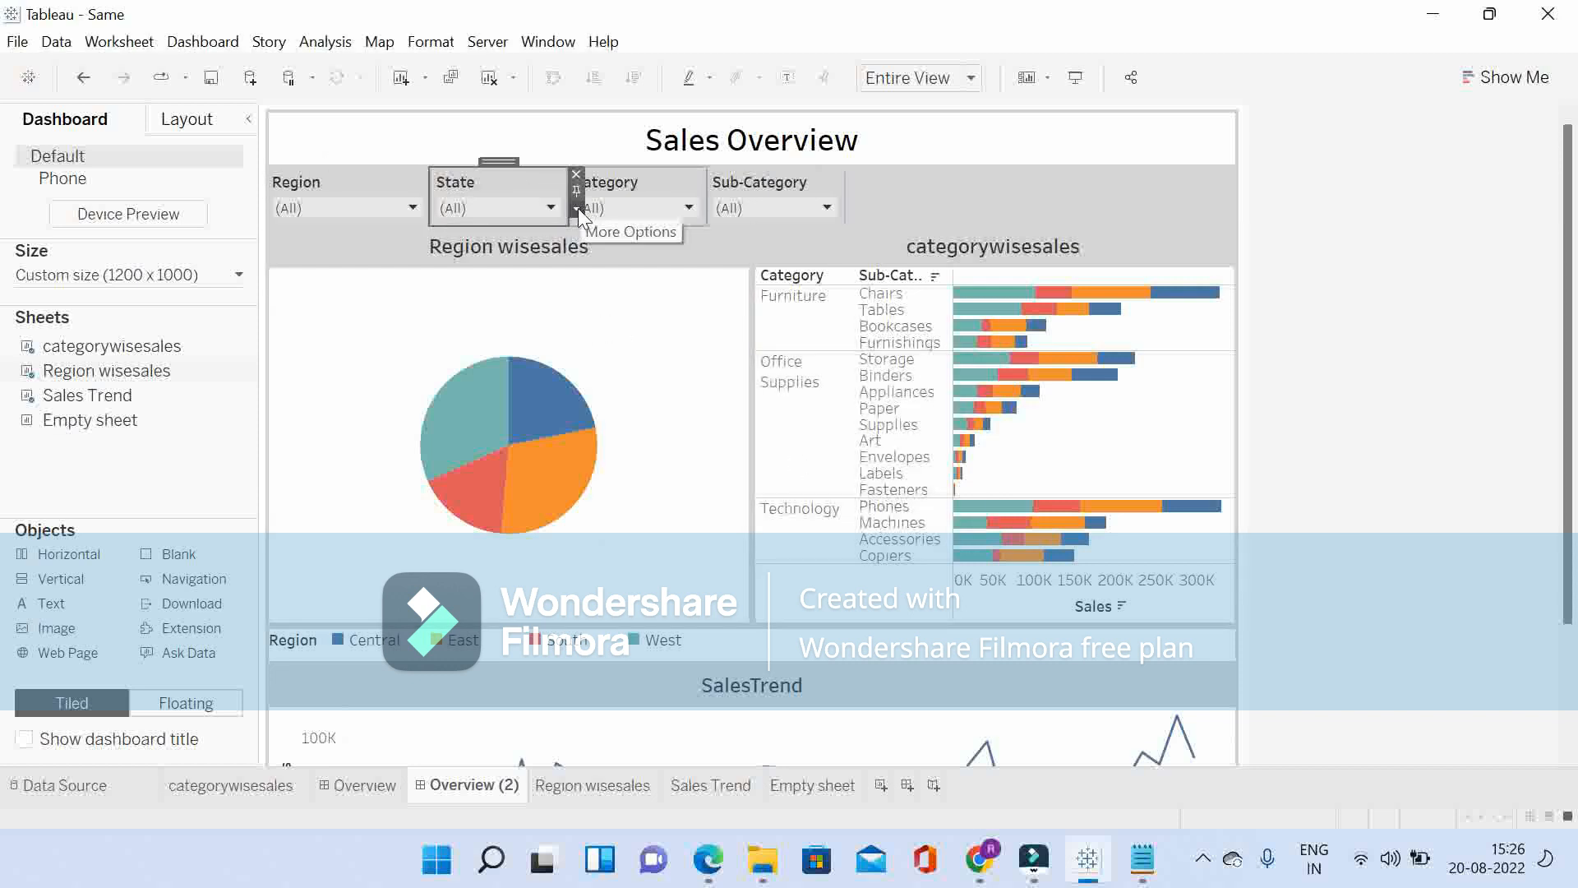
click(579, 209)
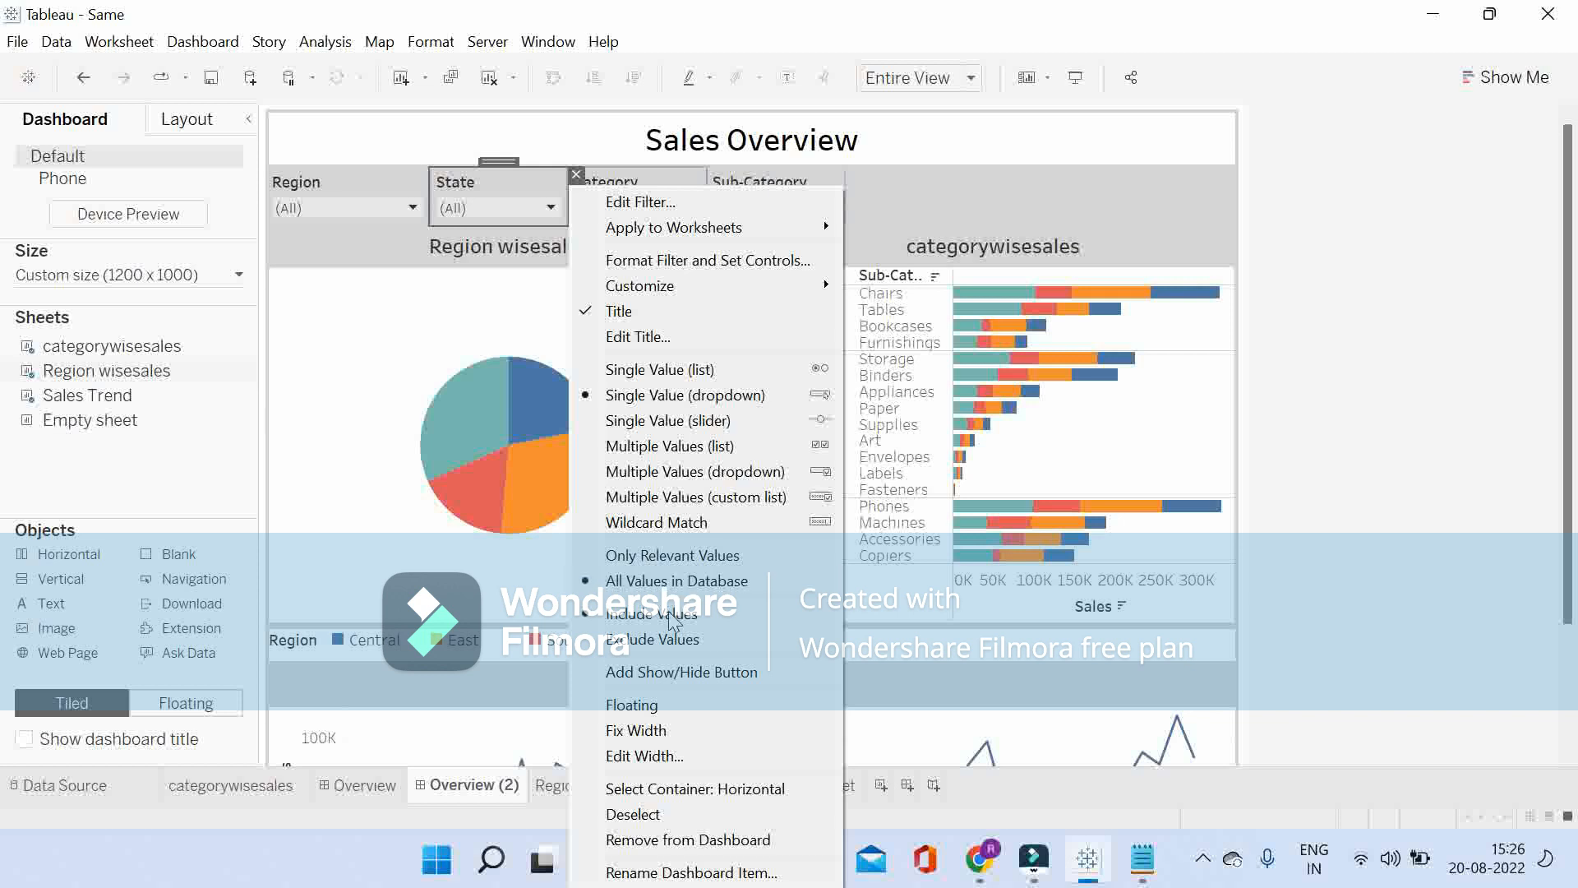
click(673, 756)
text(200)
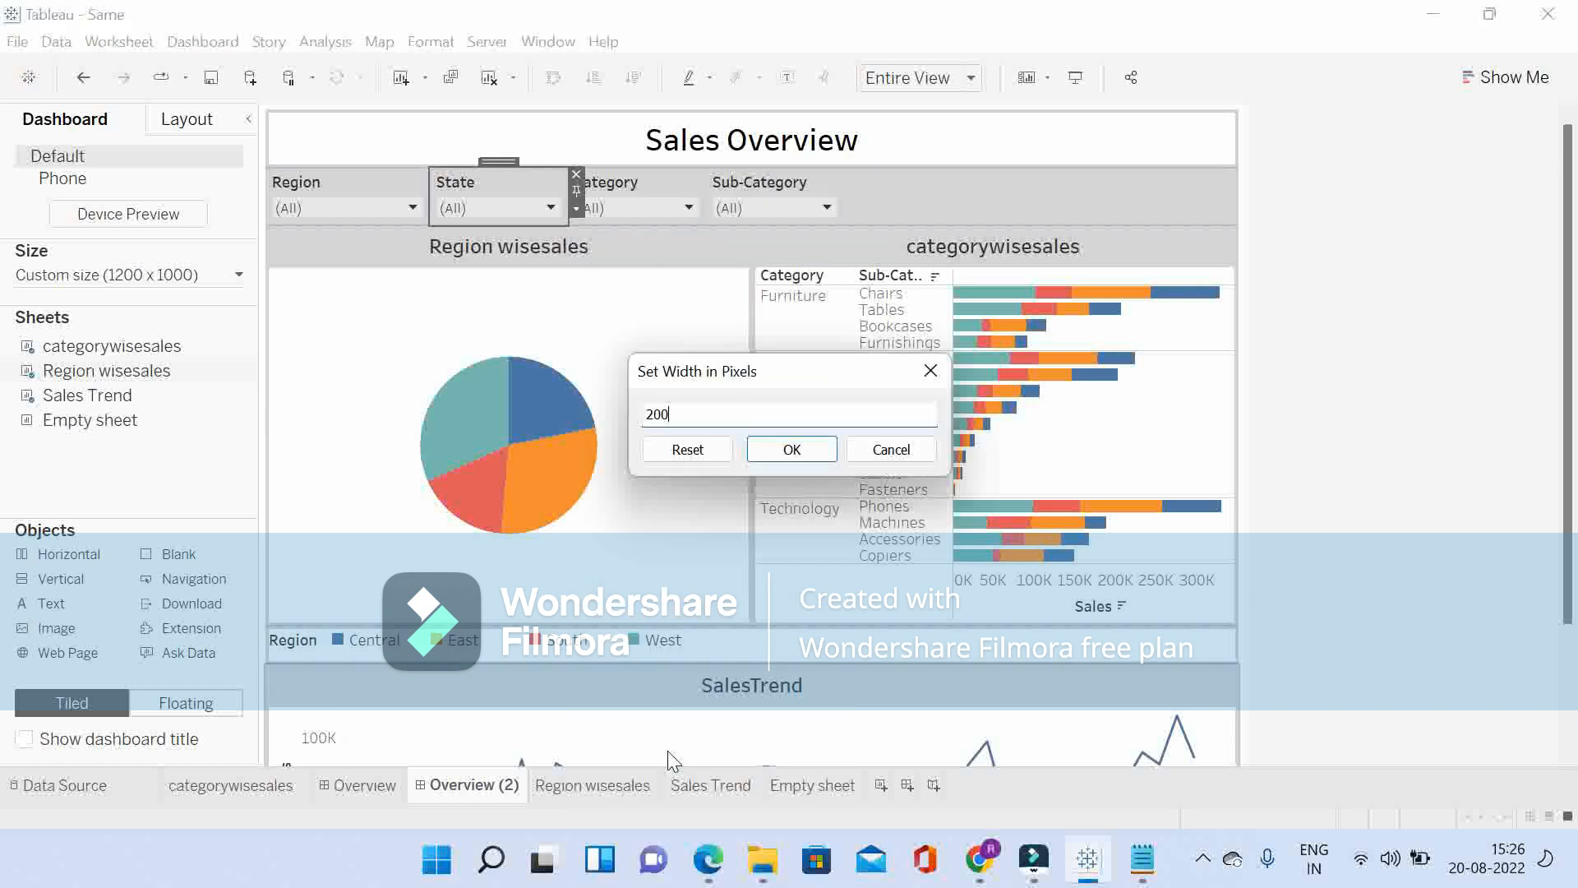
click(792, 448)
Step: Set the width of the Category filter to 200 pixels
click(679, 189)
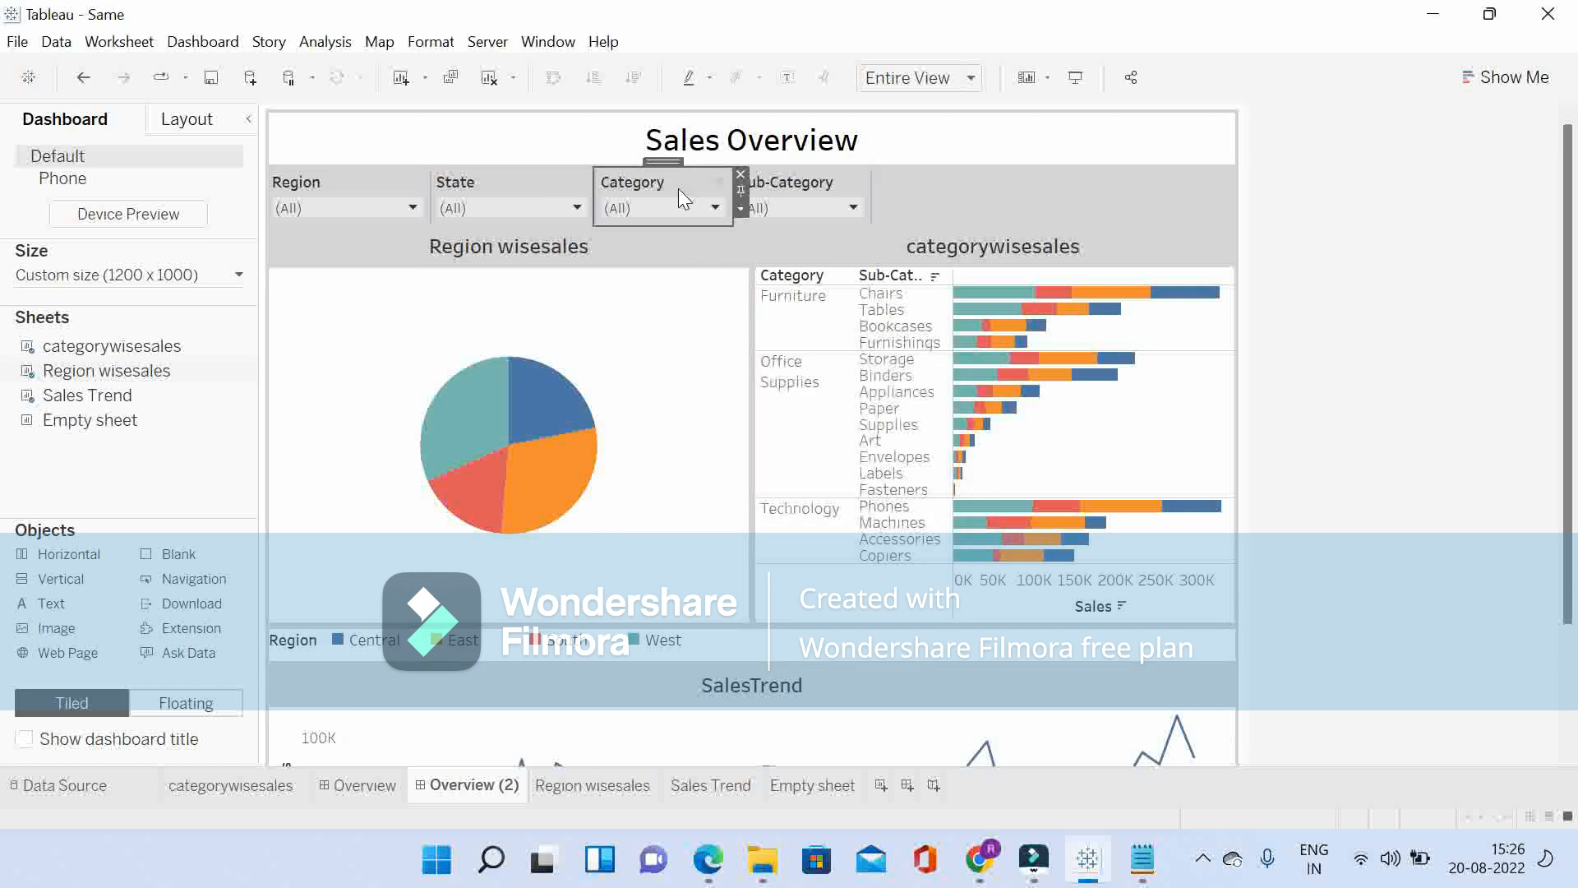
click(739, 210)
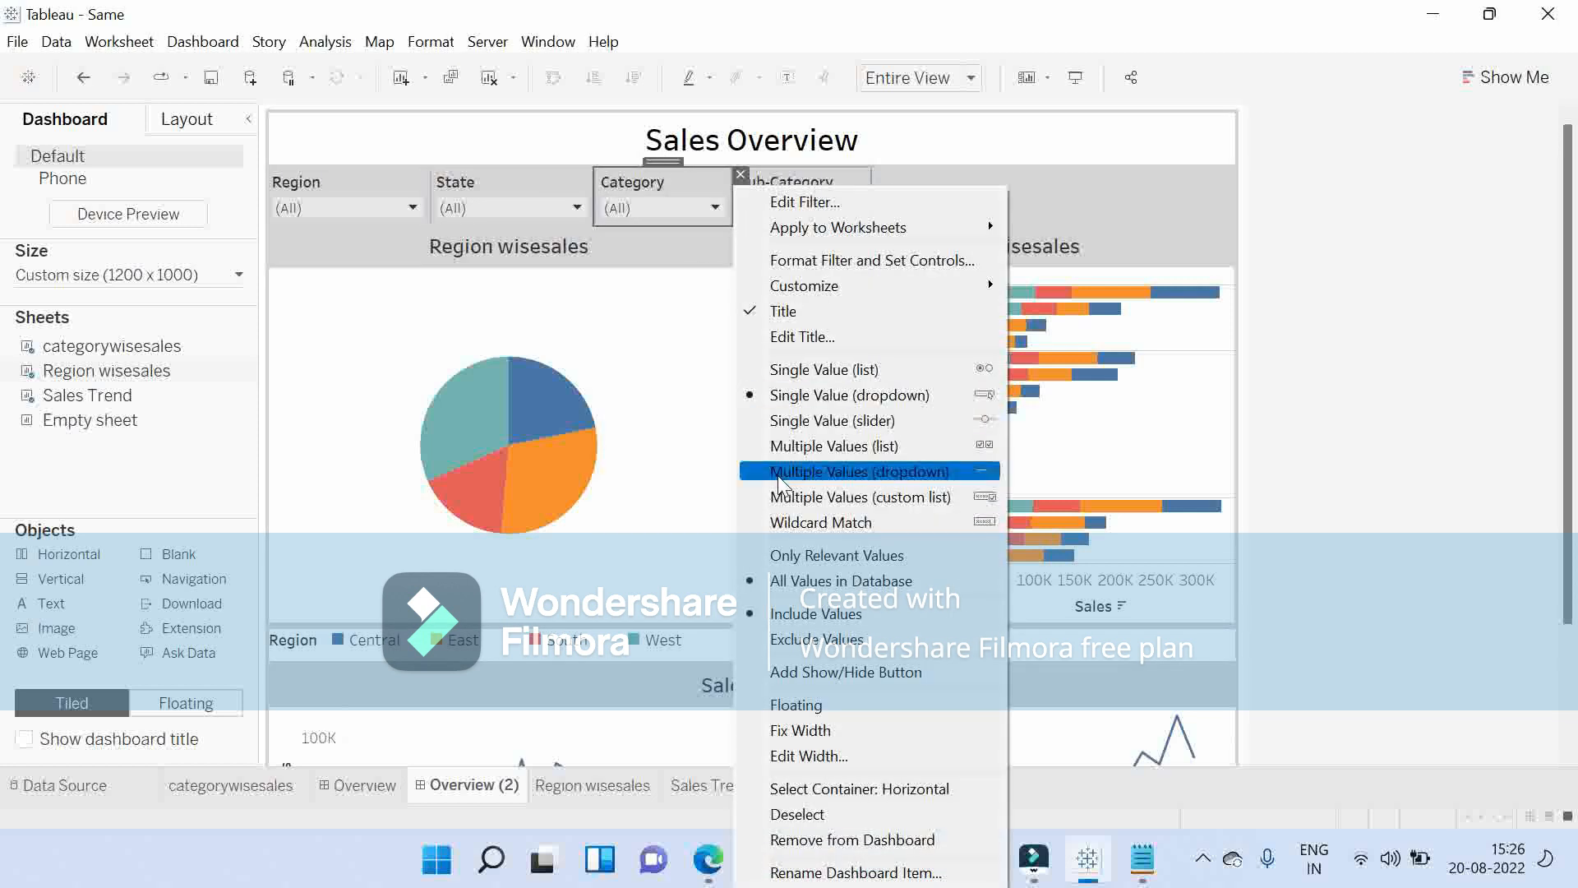
click(806, 757)
text(200)
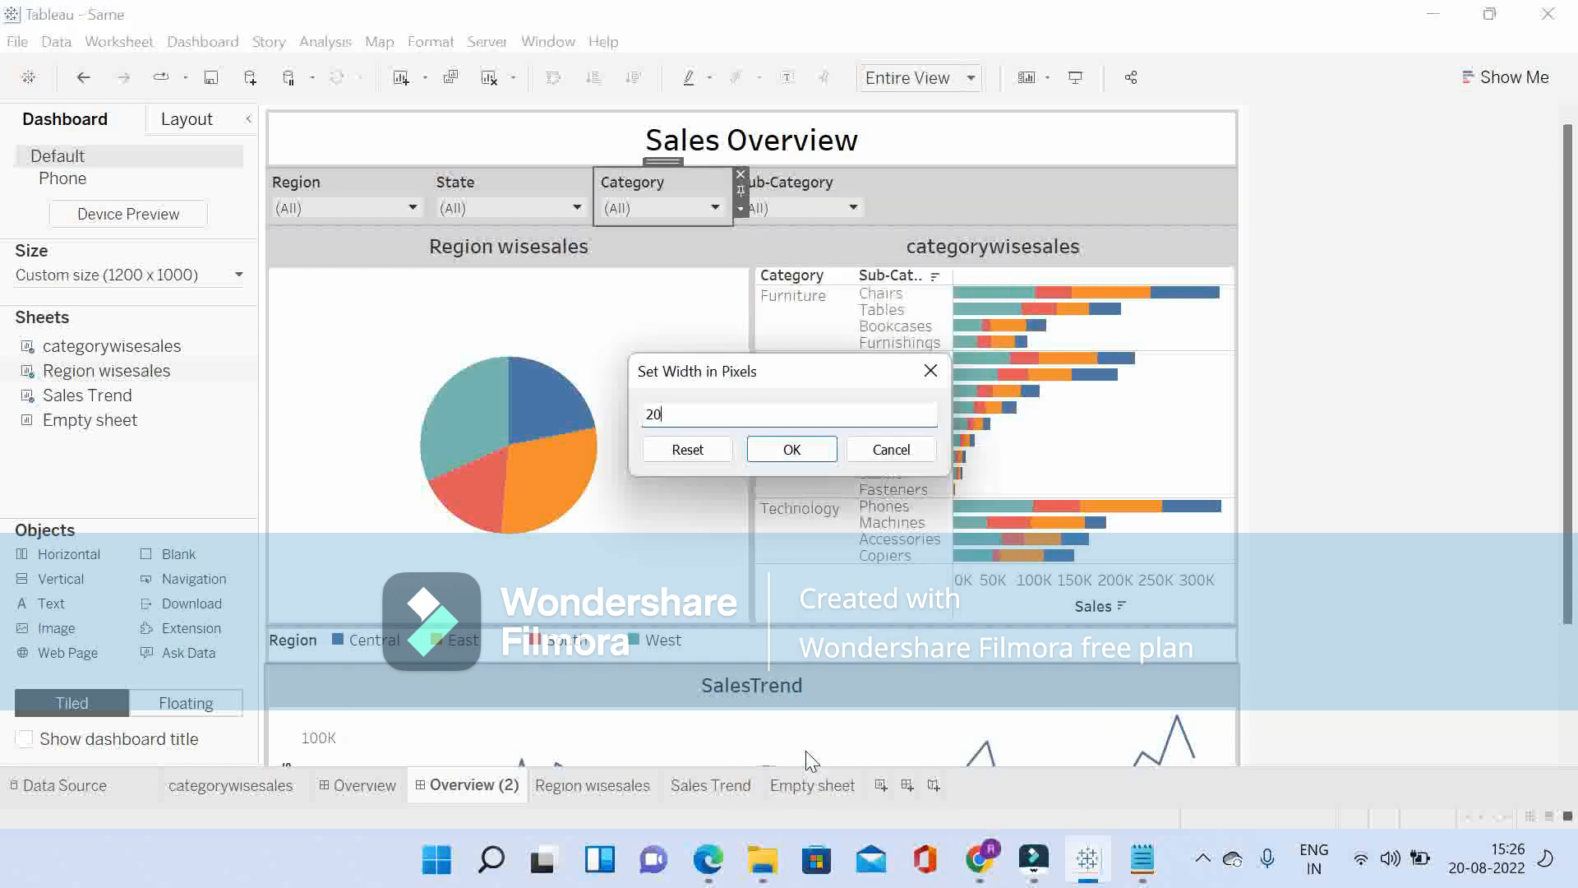
click(791, 450)
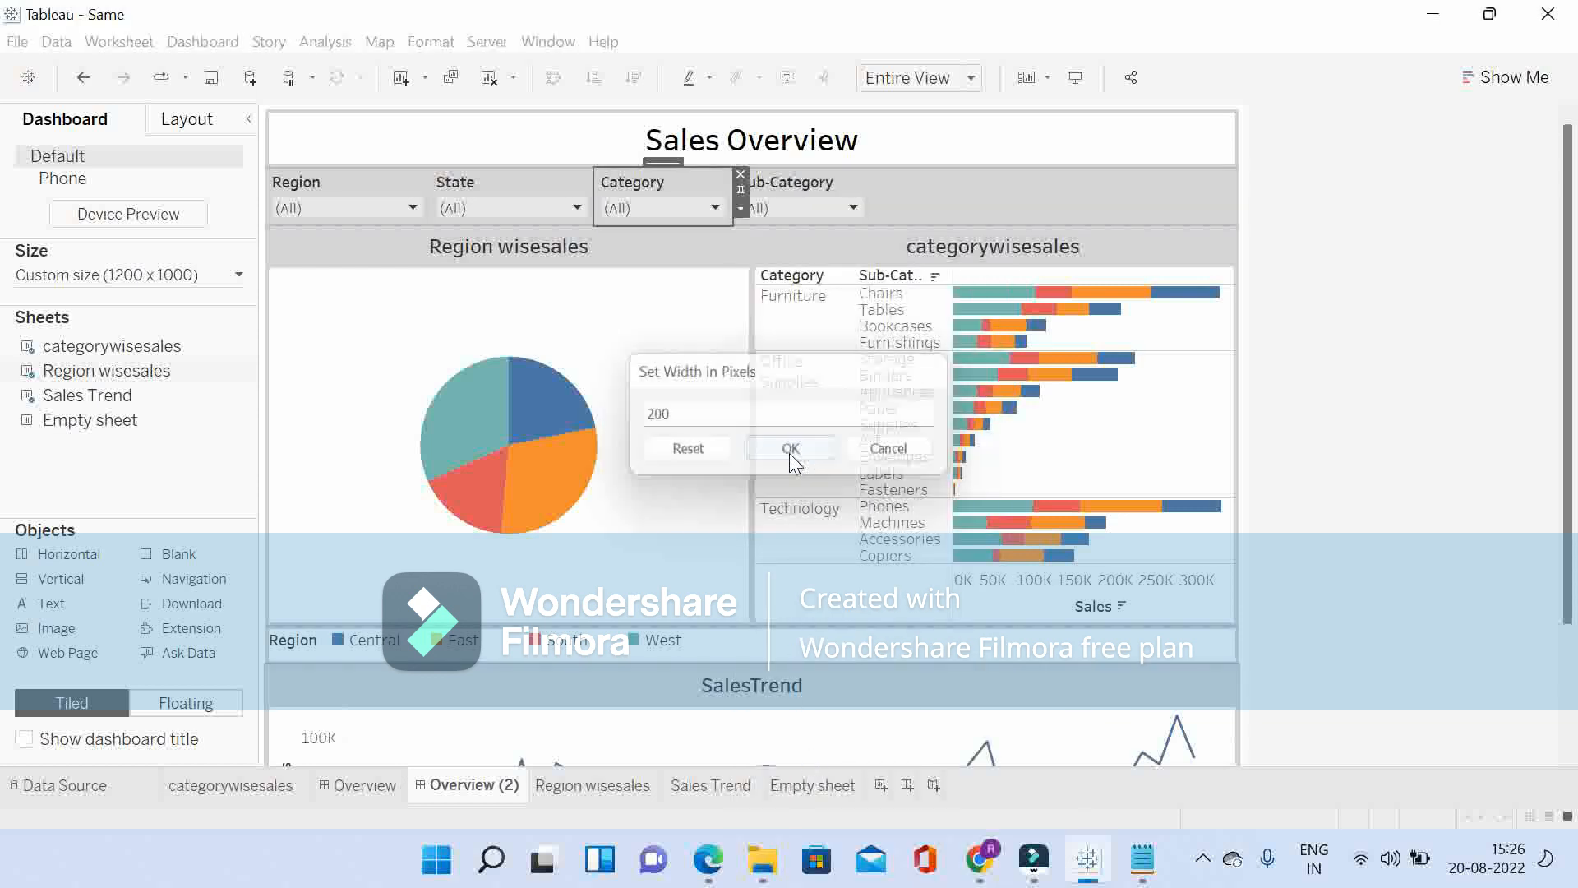
Step: Set the width of the Sub-Category filter to 200 pixels and select the horizontal container holding the filters
click(856, 192)
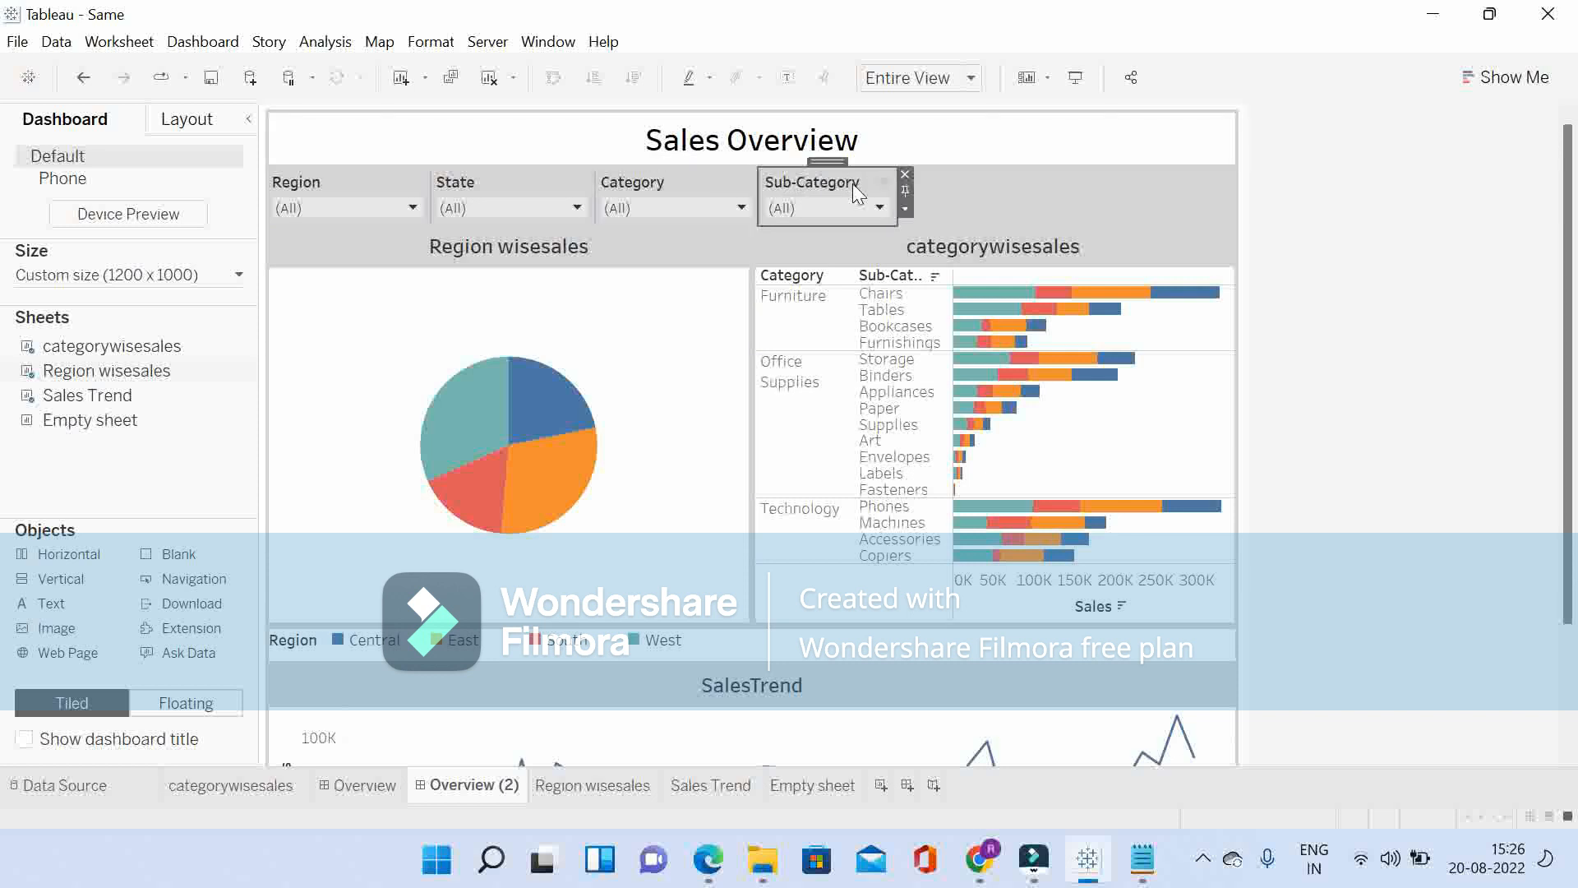
click(905, 208)
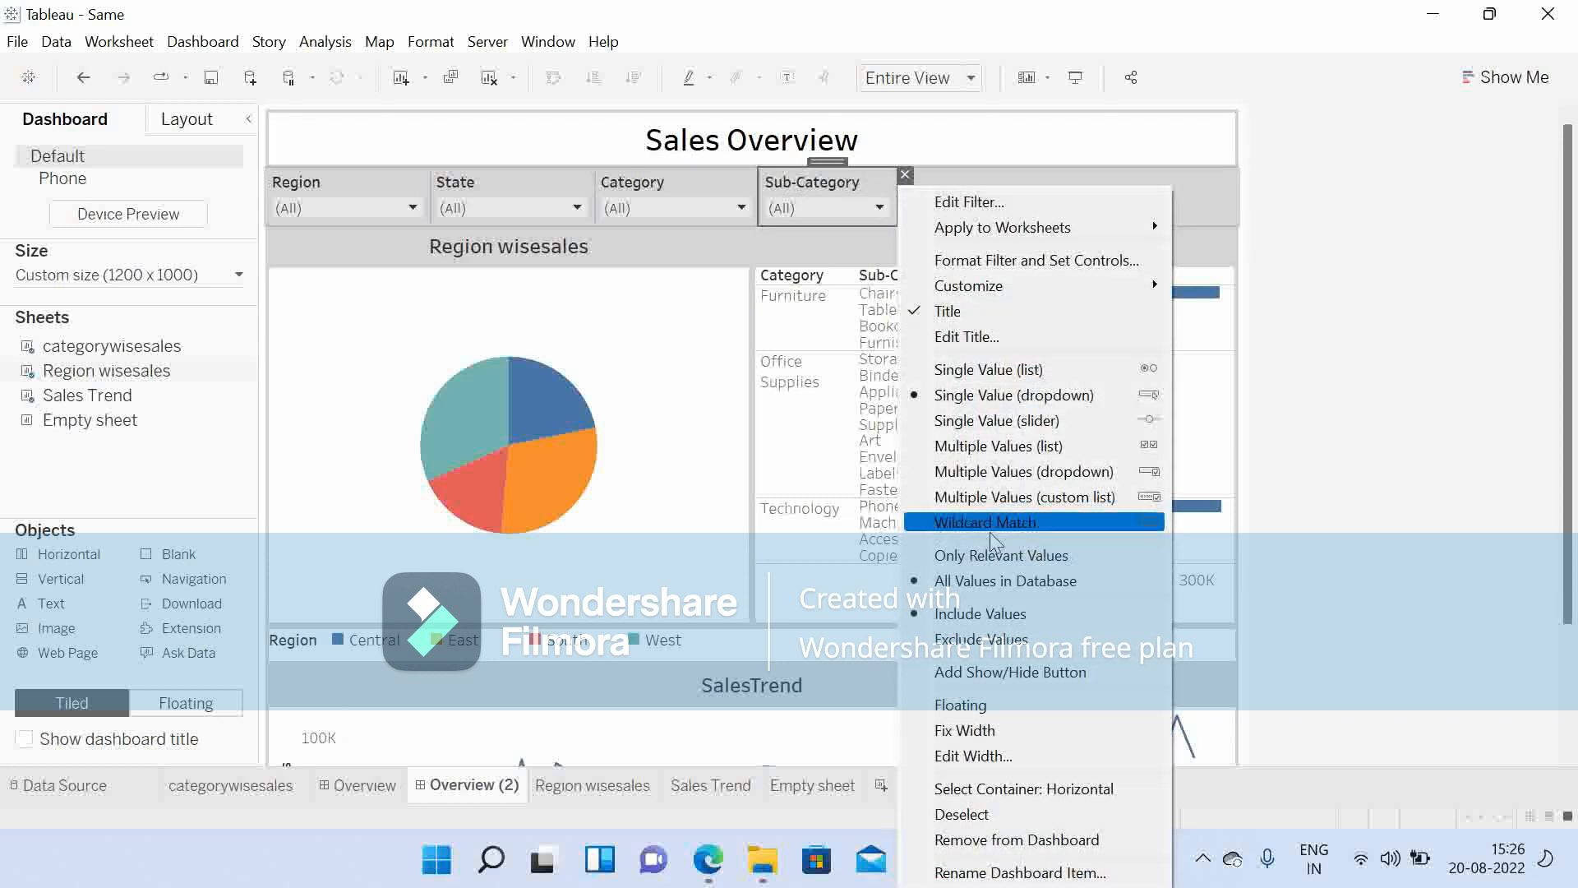
click(994, 756)
text(200)
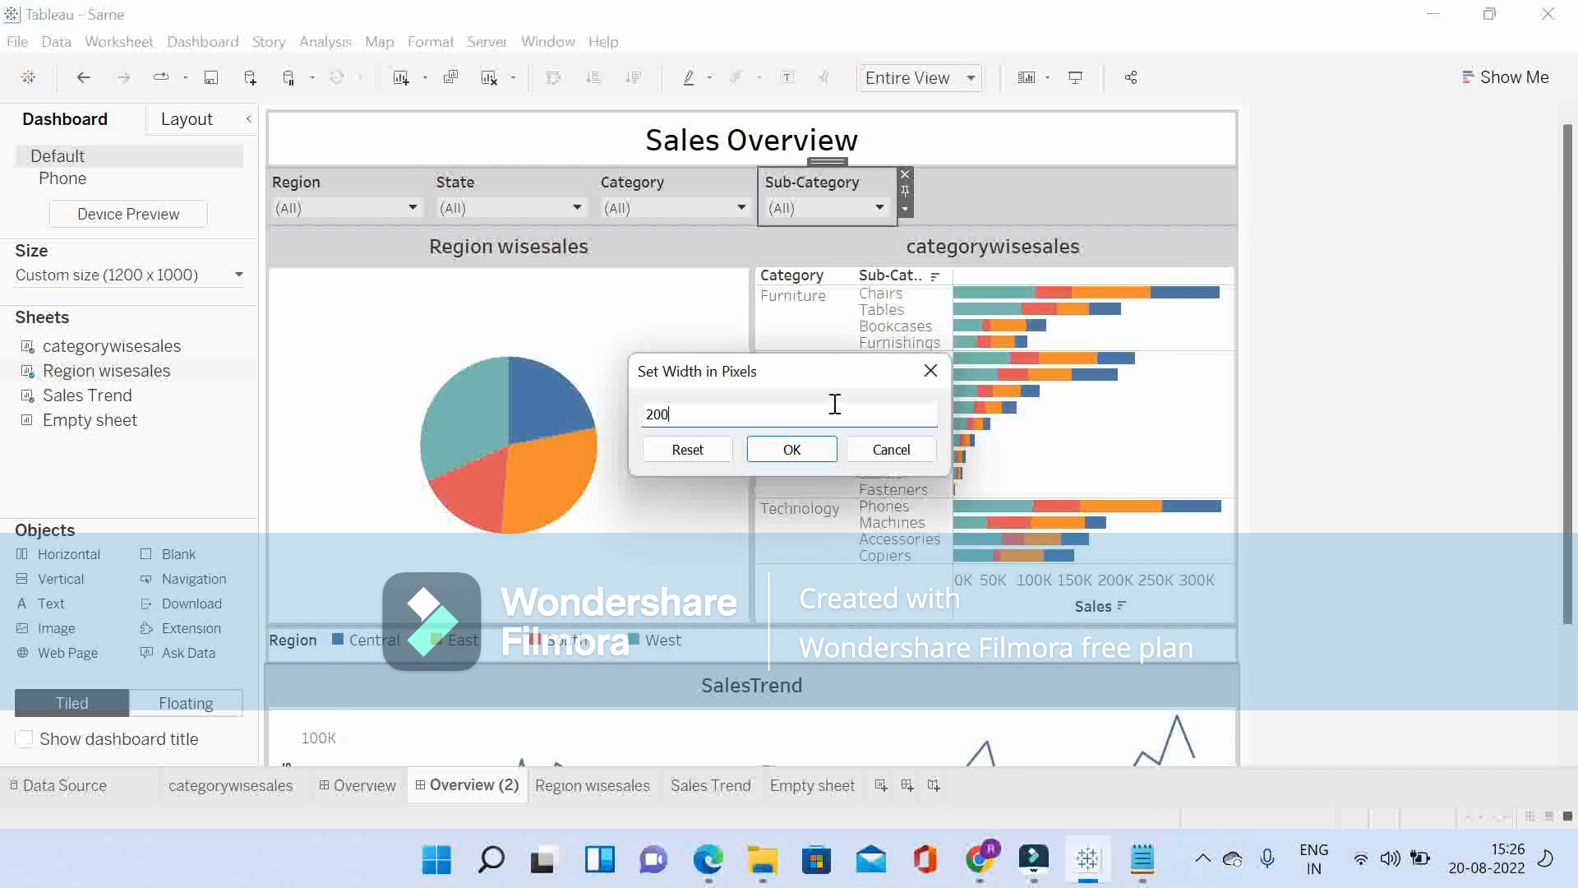
click(804, 451)
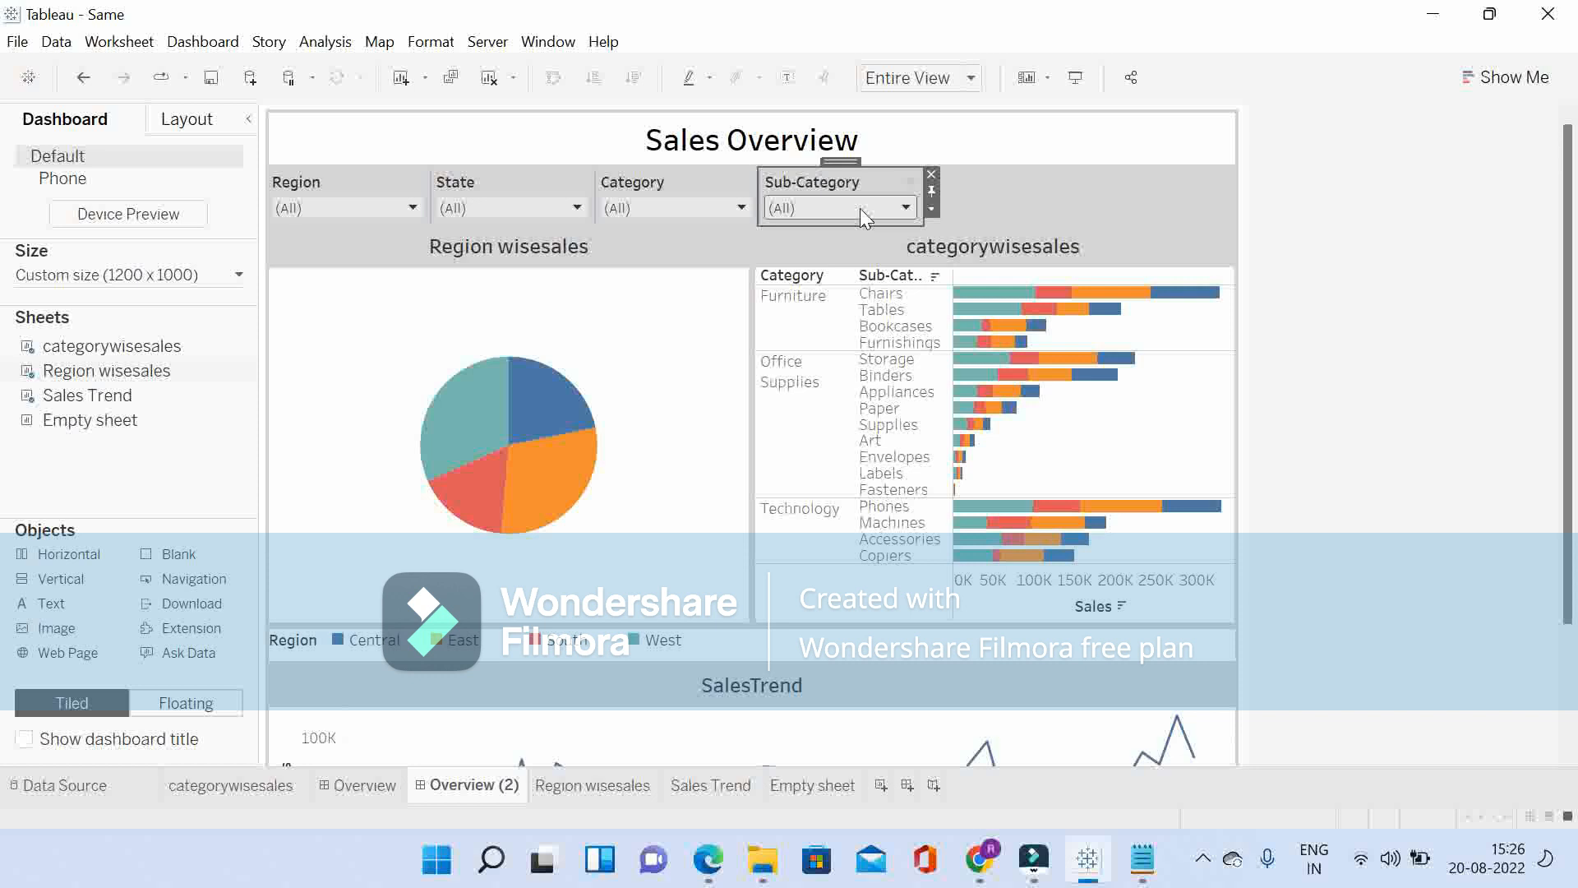
click(1044, 194)
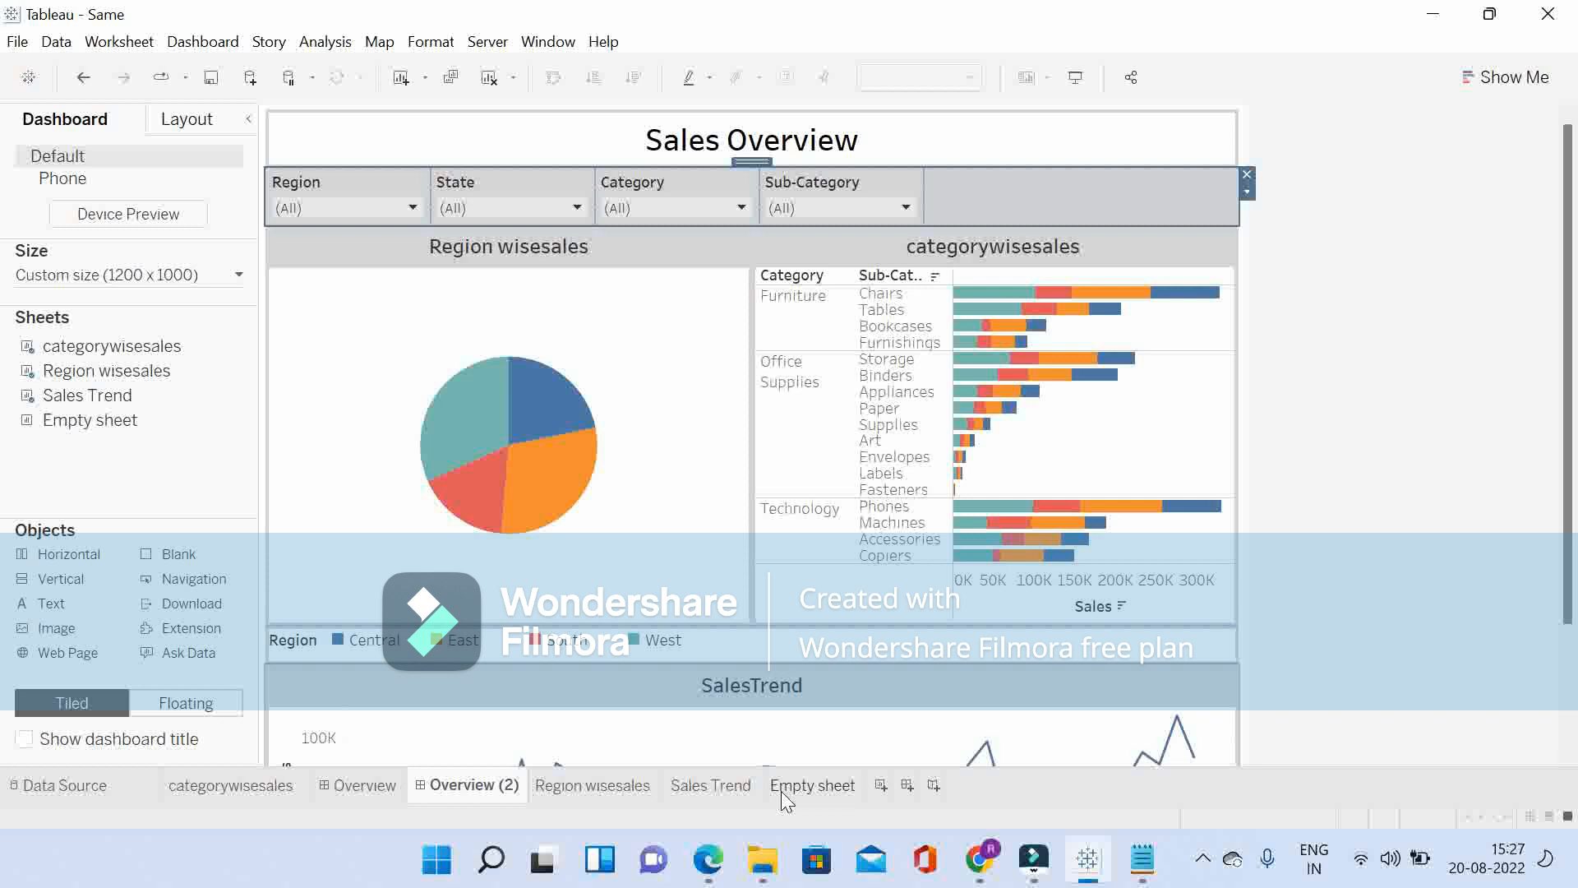
Step: Go to the Empty sheet worksheet and examine the blank-string calculation placed on Rows
click(818, 799)
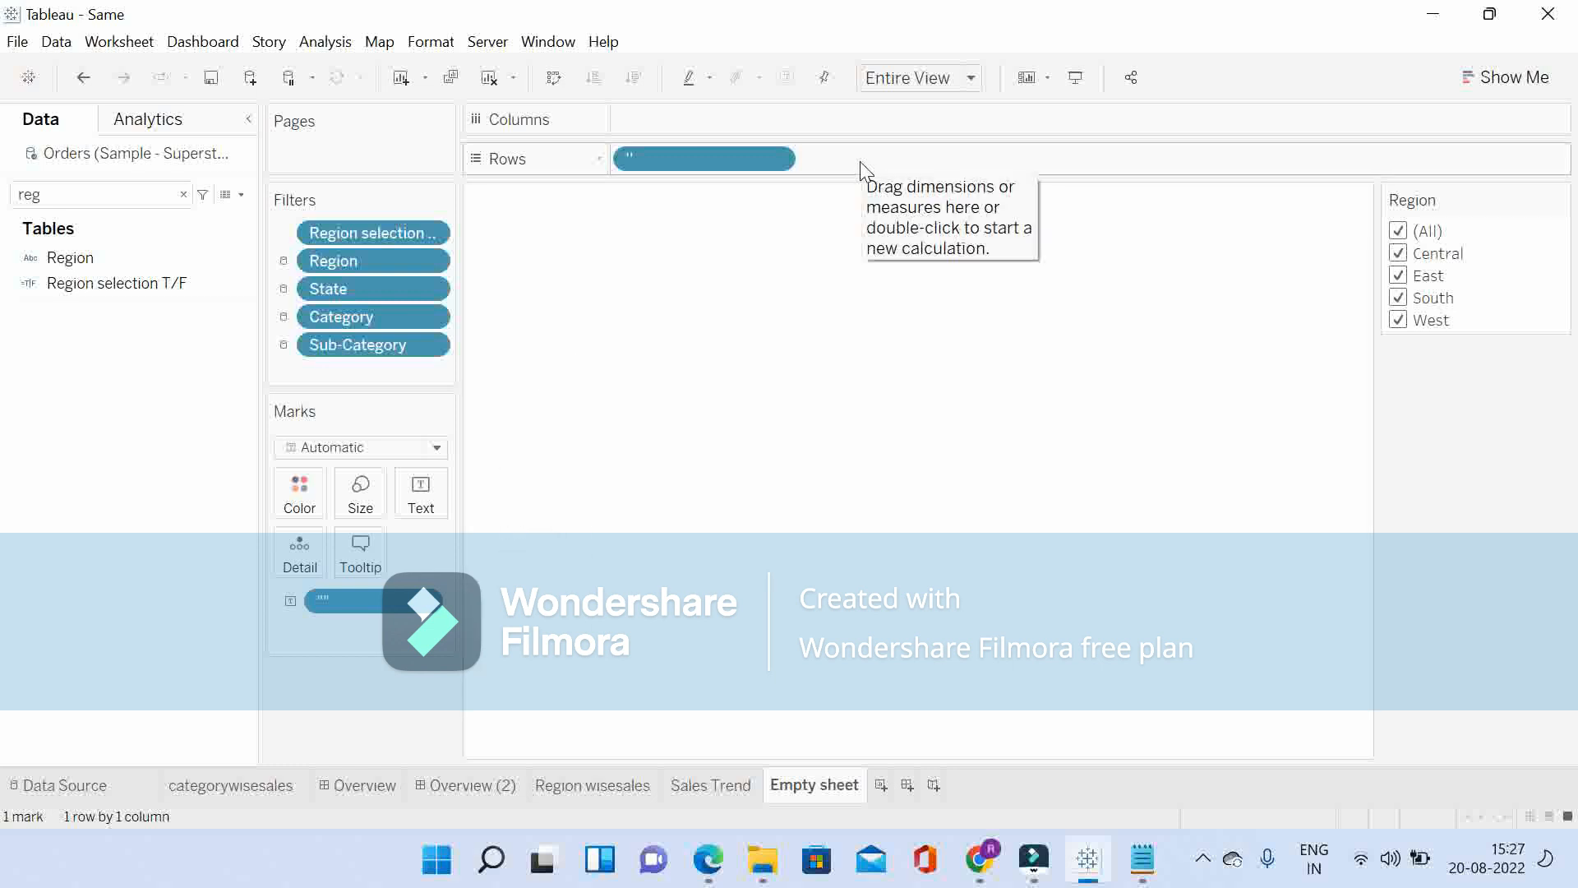
double_click(681, 161)
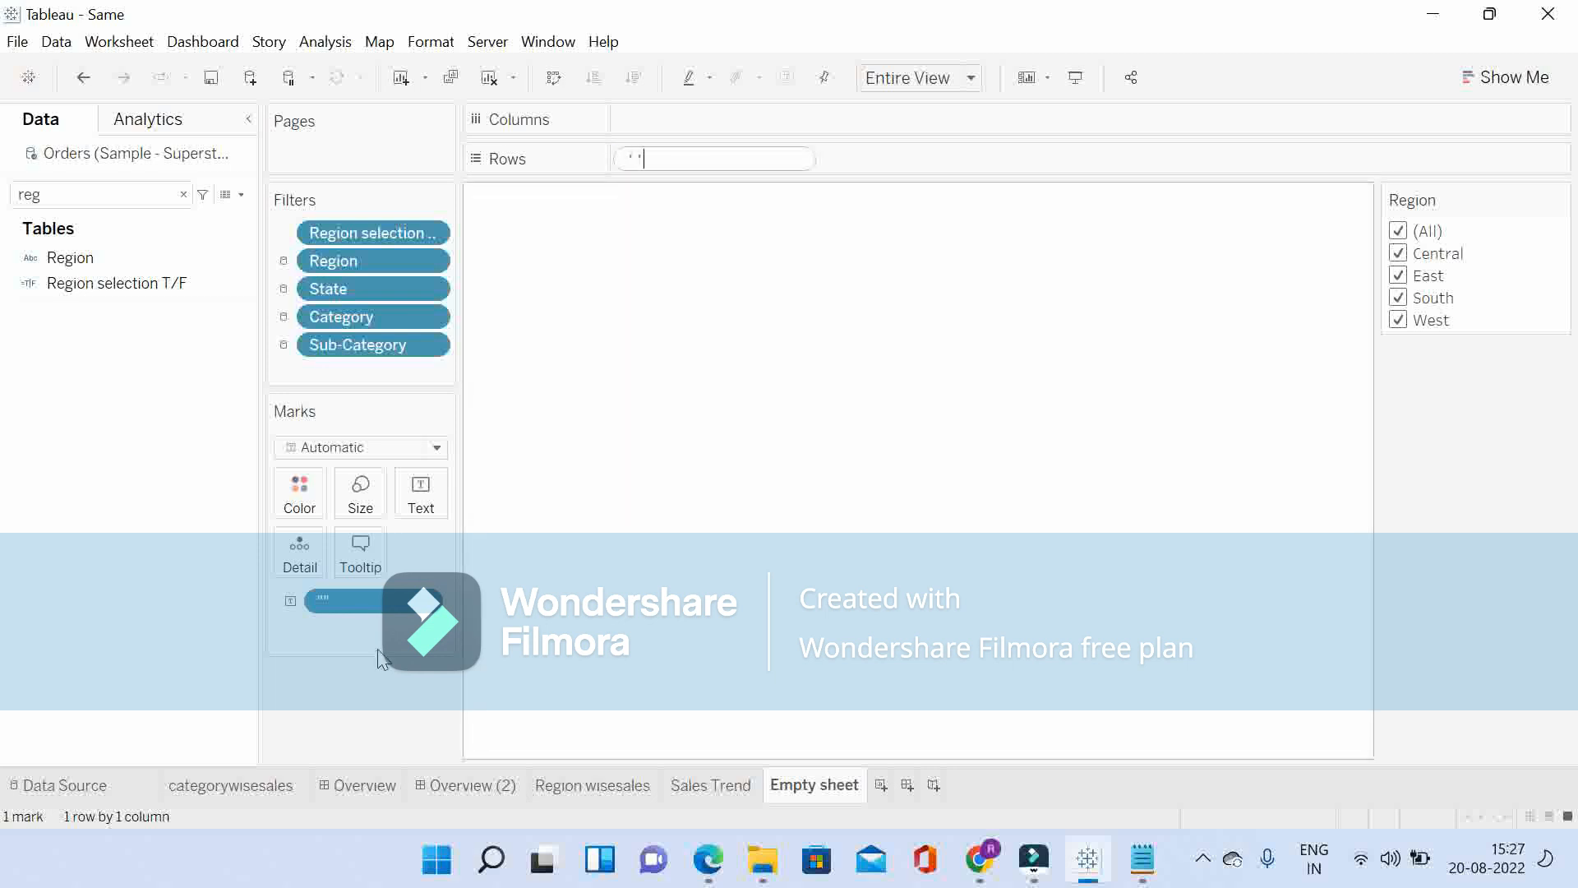
click(302, 675)
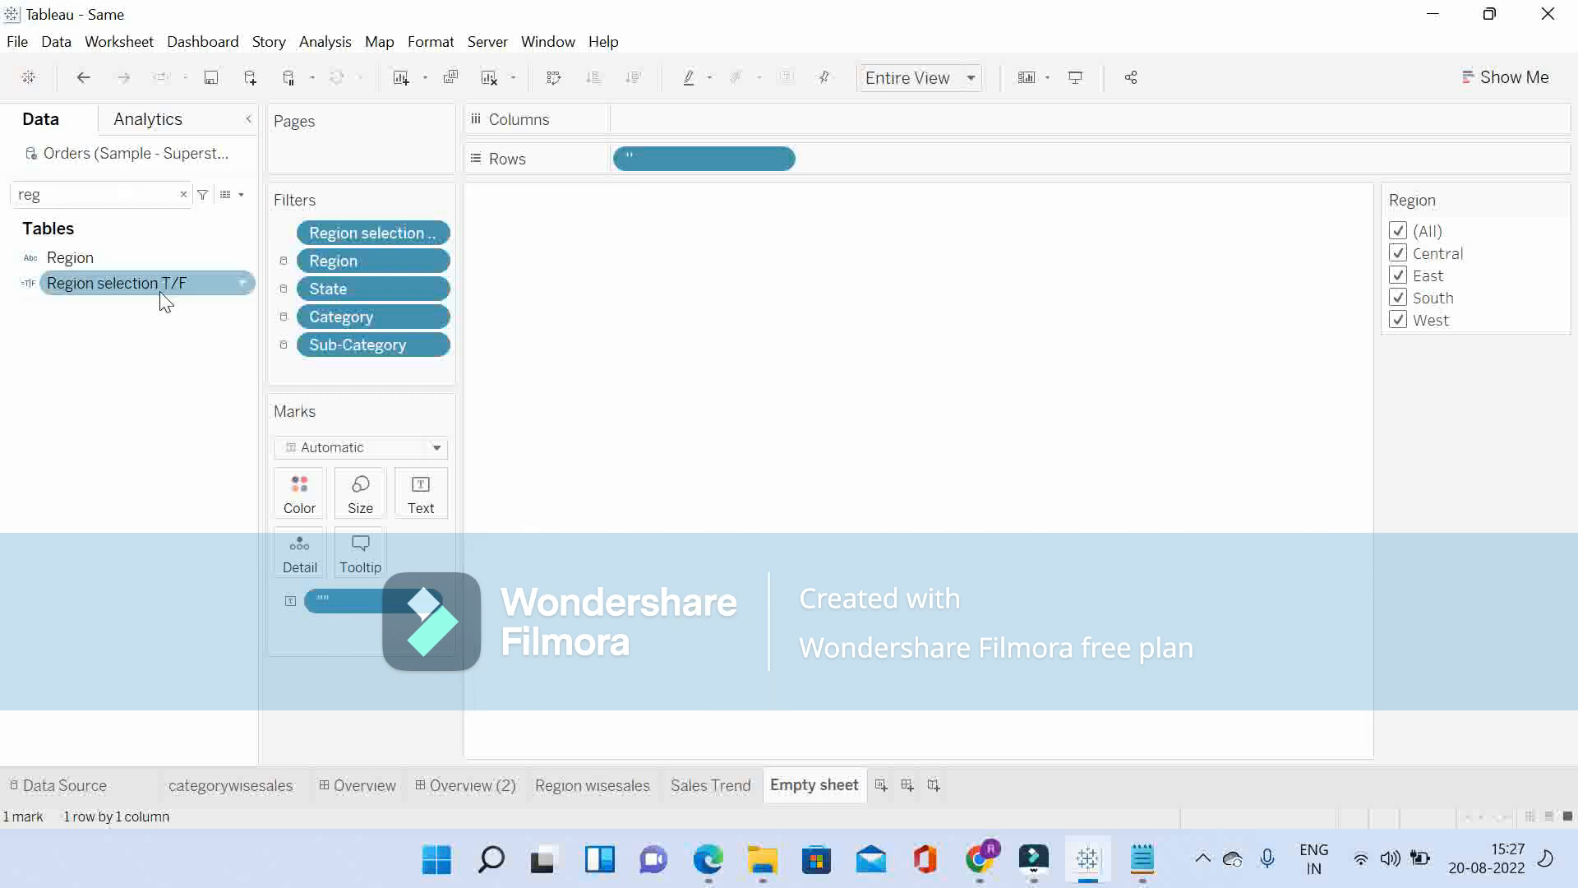
Step: Edit the Region selection T/F calculated field to read [Region]='Central' or [Region]='East', removing the 'All' condition
click(243, 282)
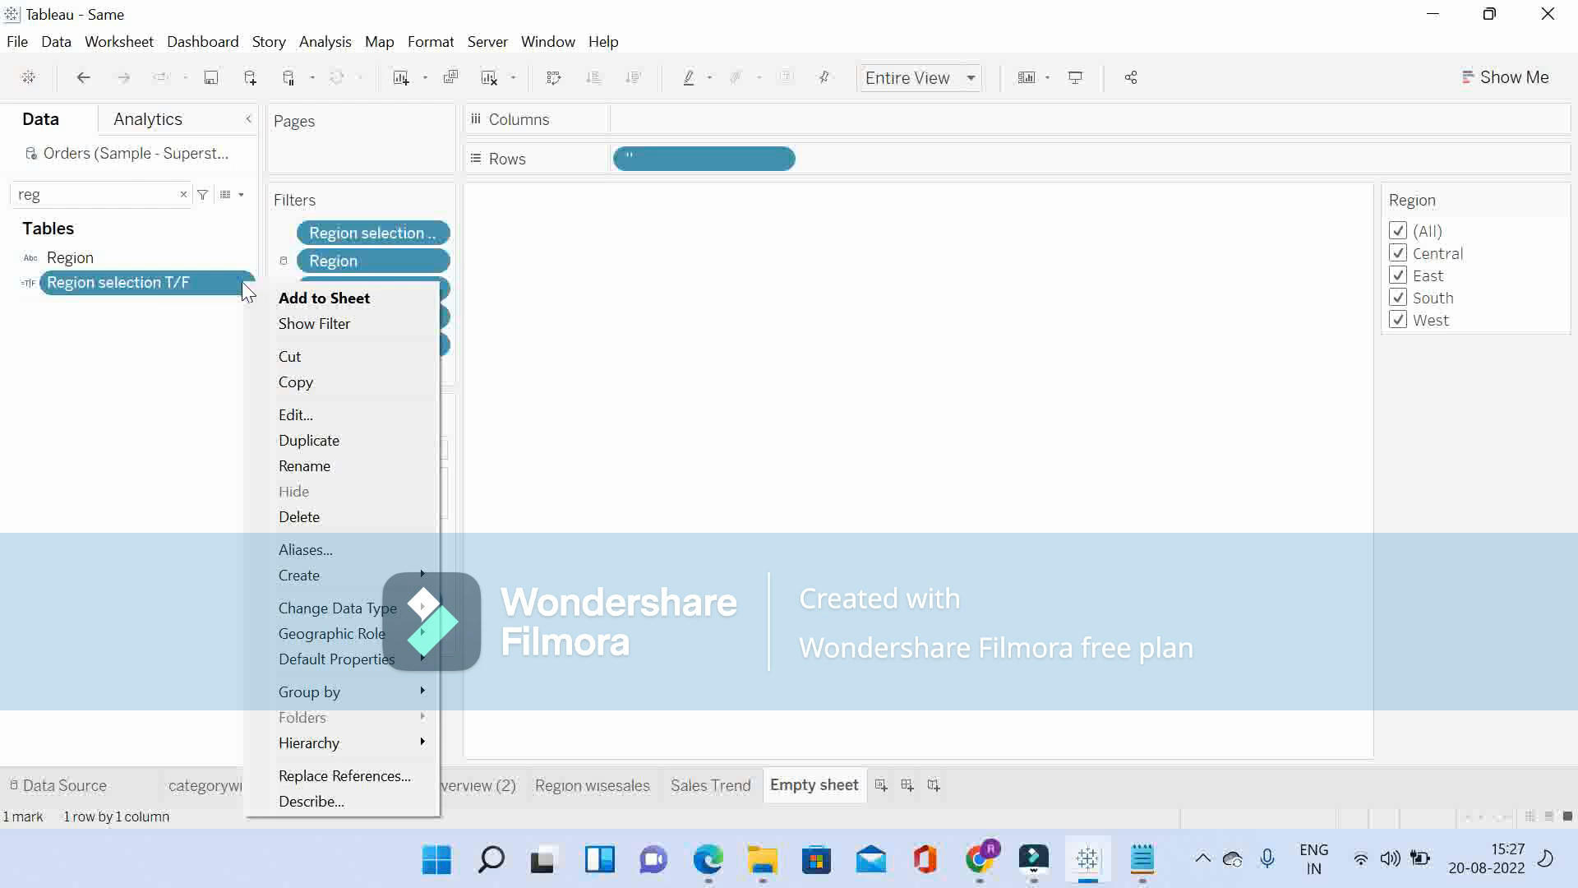
click(314, 411)
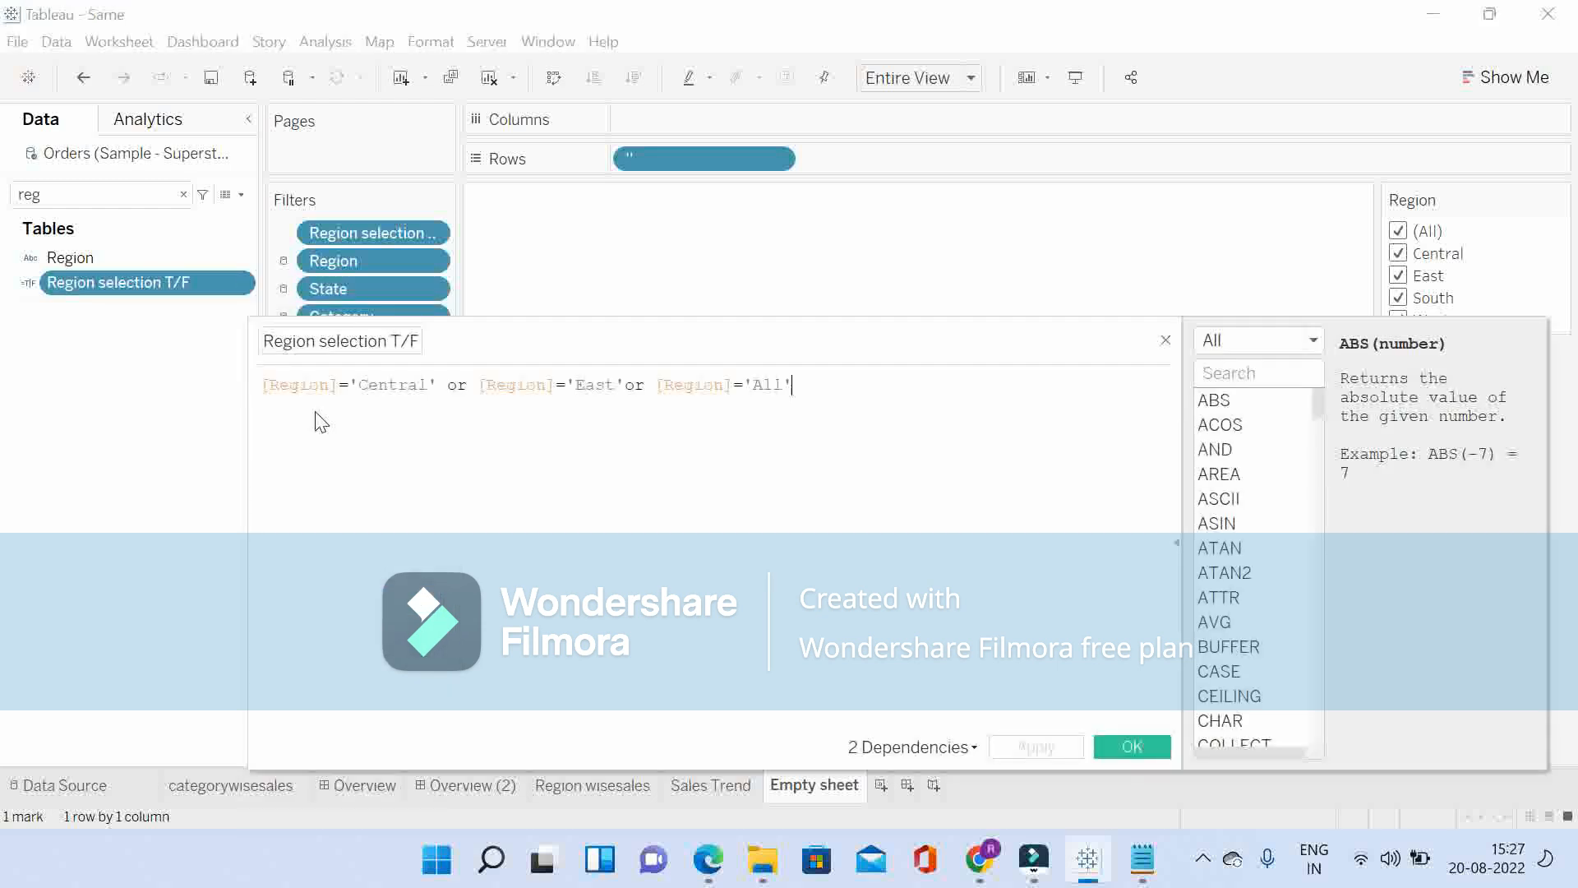
drag(828, 387, 655, 385)
key(BackSpace)
key(BackSpace)
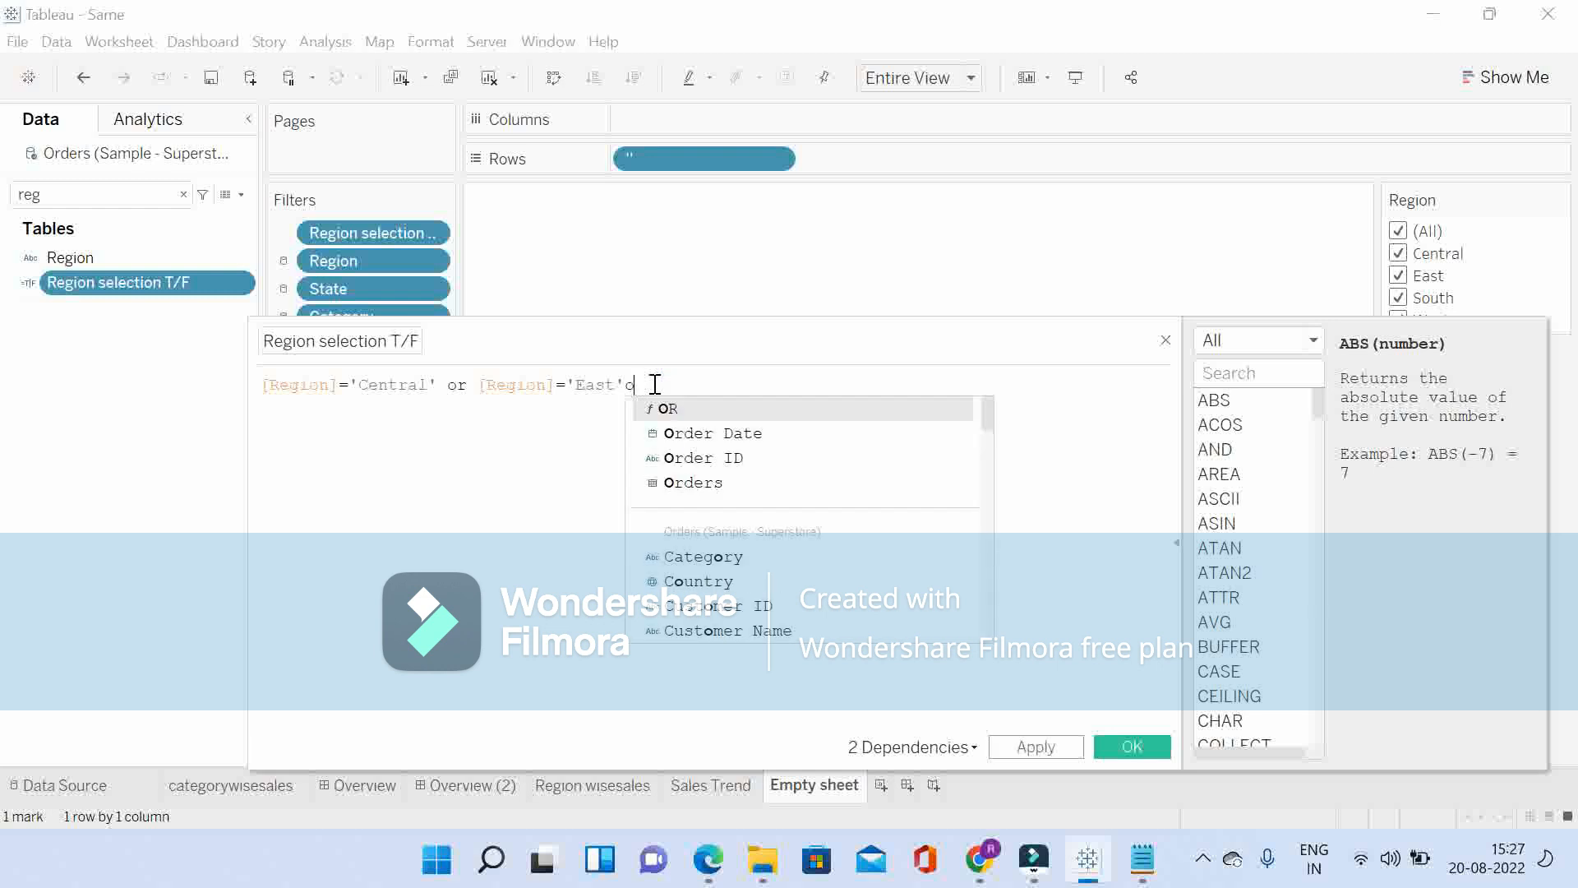
key(BackSpace)
key(BackSpace)
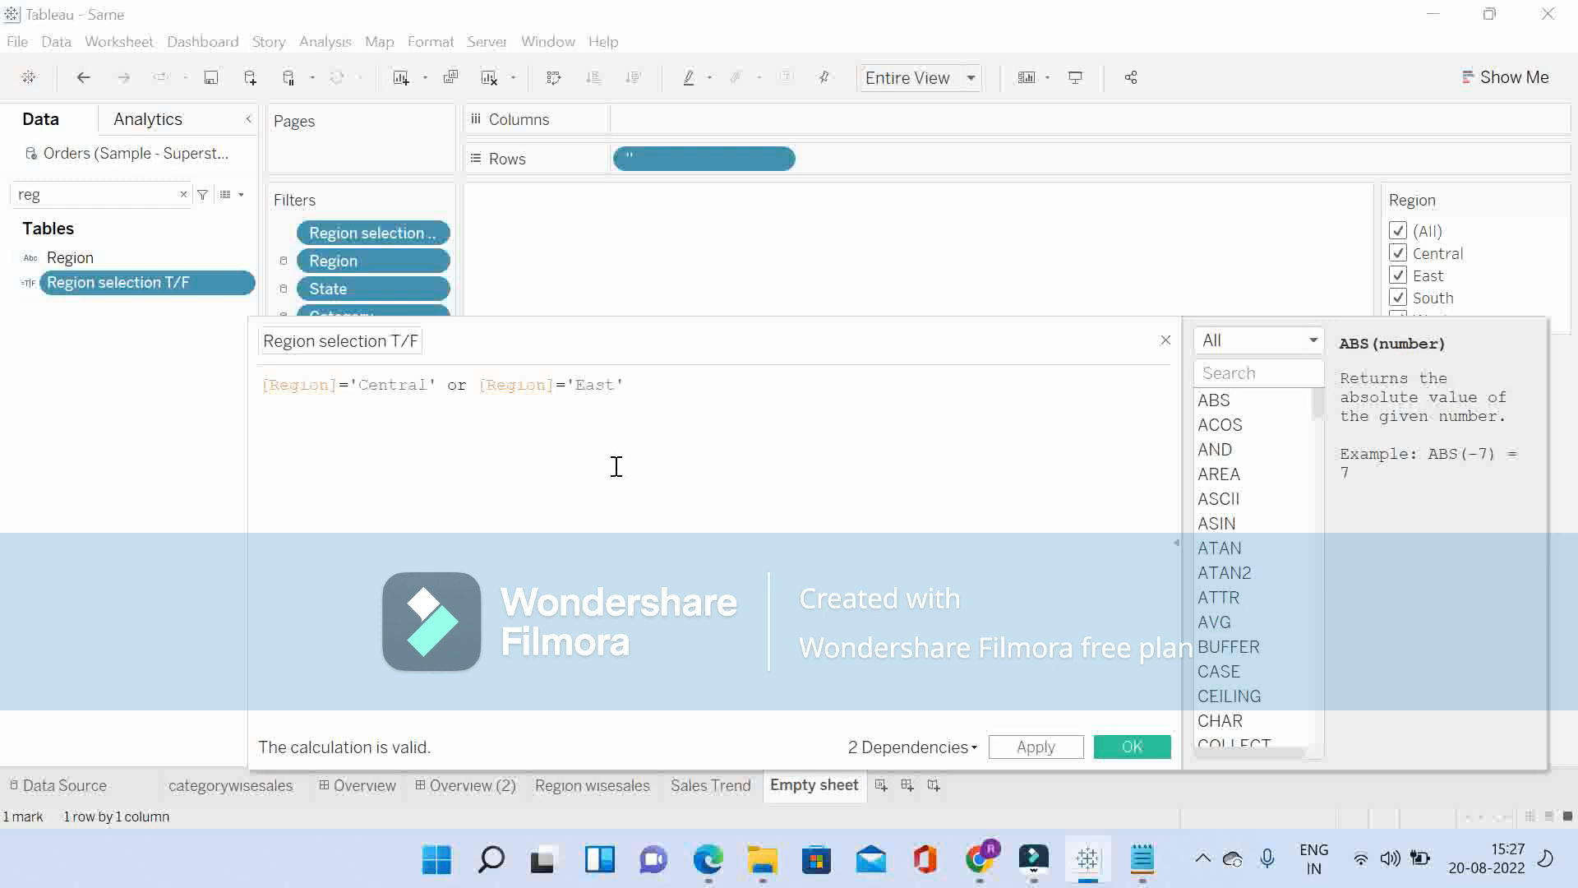
click(1043, 748)
click(1129, 747)
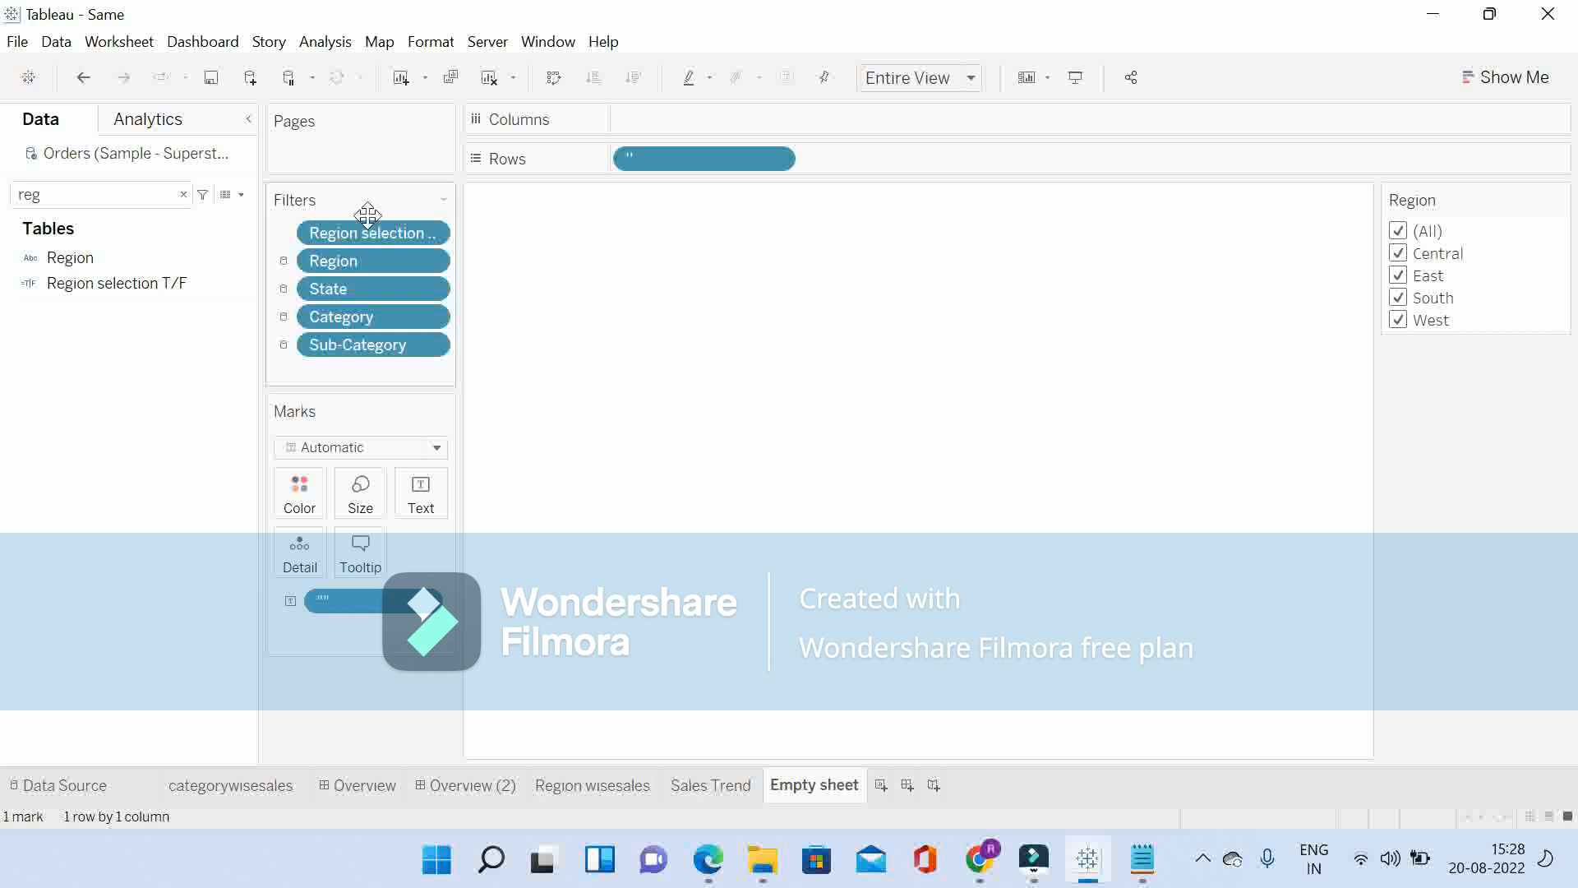
Step: Insert the Empty sheet between the Category and Sub-Category filters on the Overview (2) dashboard and hide its title
drag(375, 234, 589, 697)
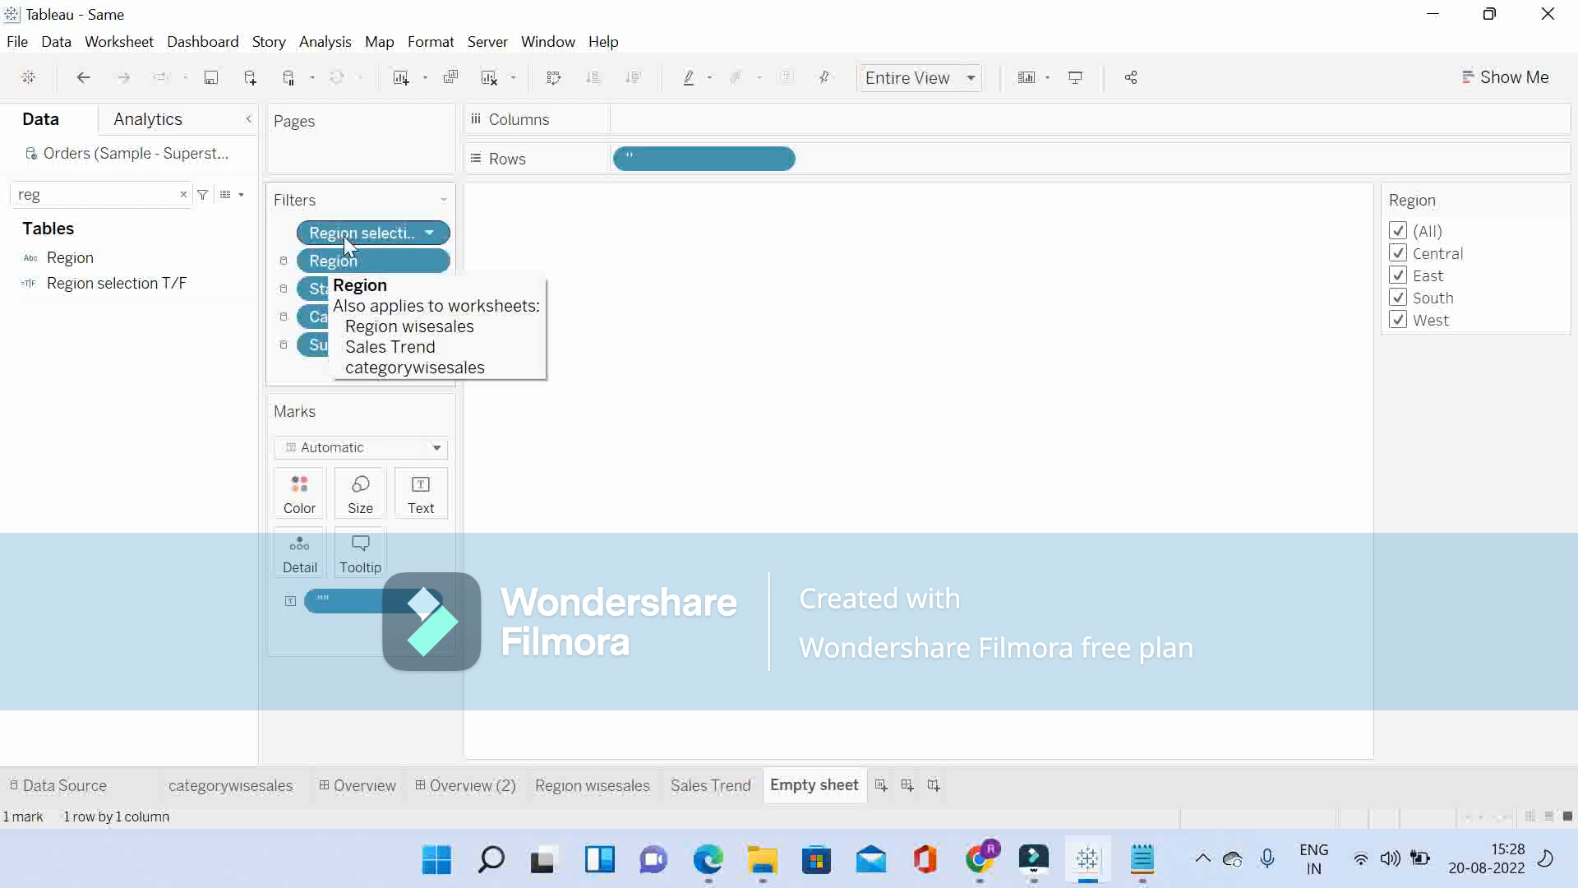
click(466, 788)
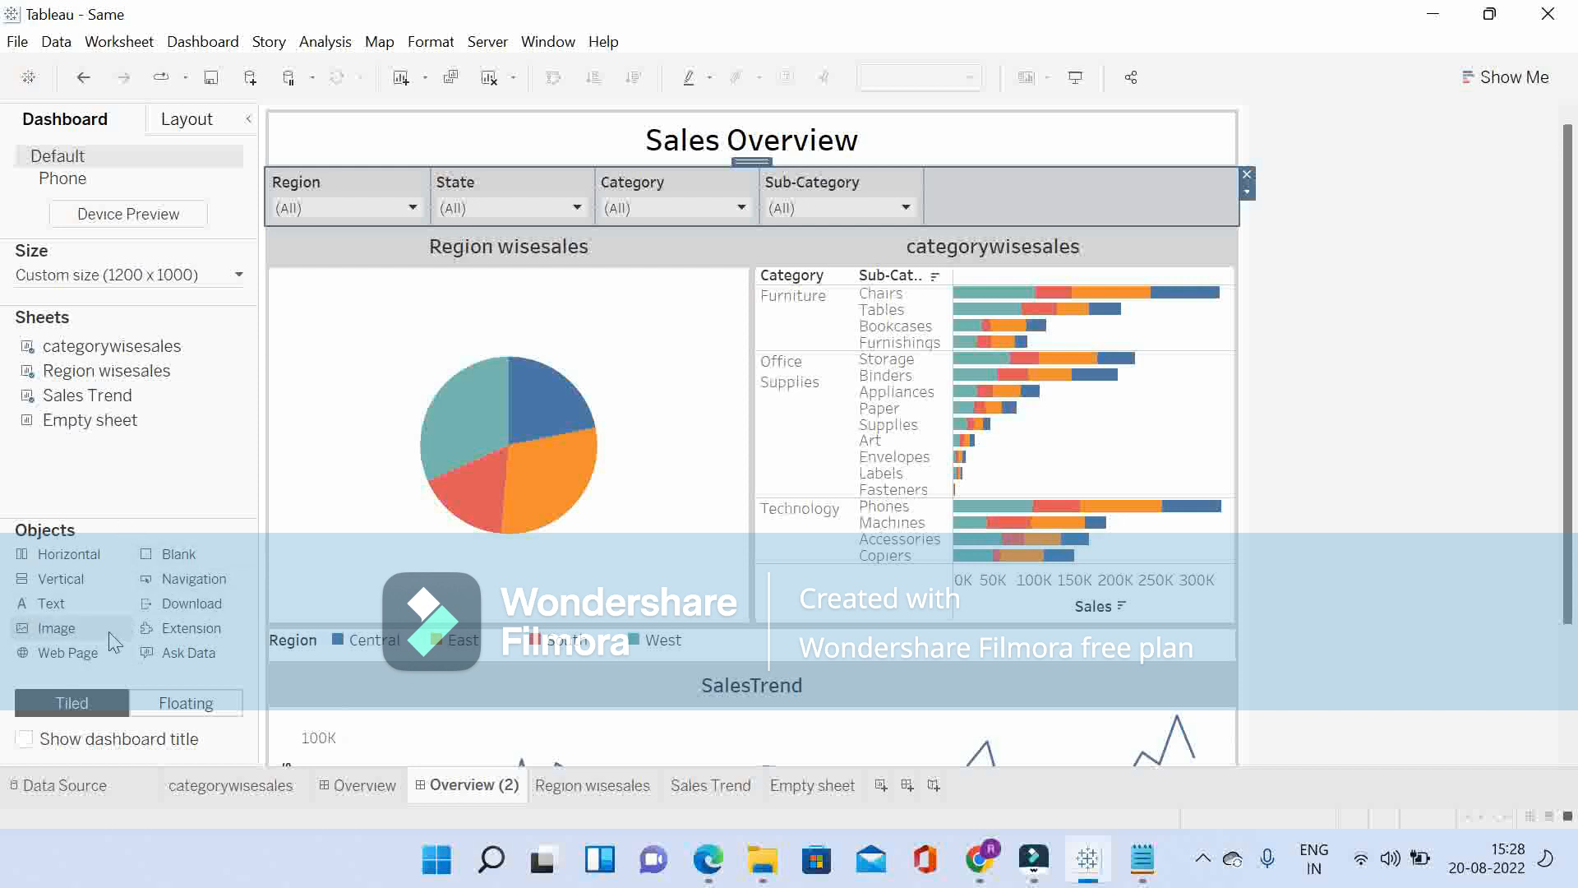
double_click(109, 428)
key(ctrl+z)
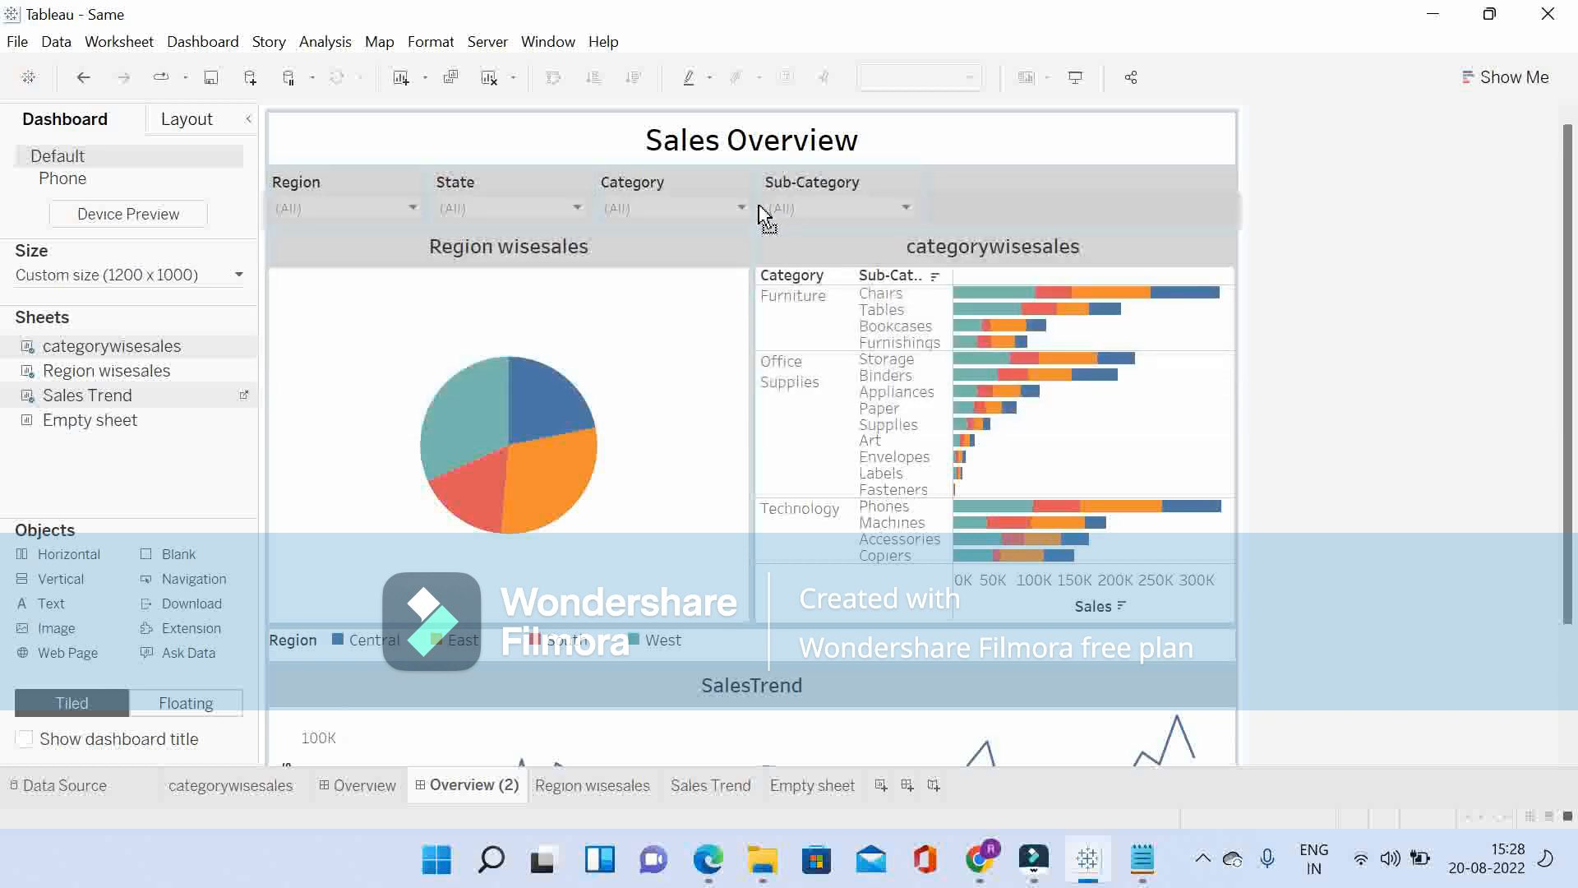
click(761, 207)
drag(760, 207, 761, 203)
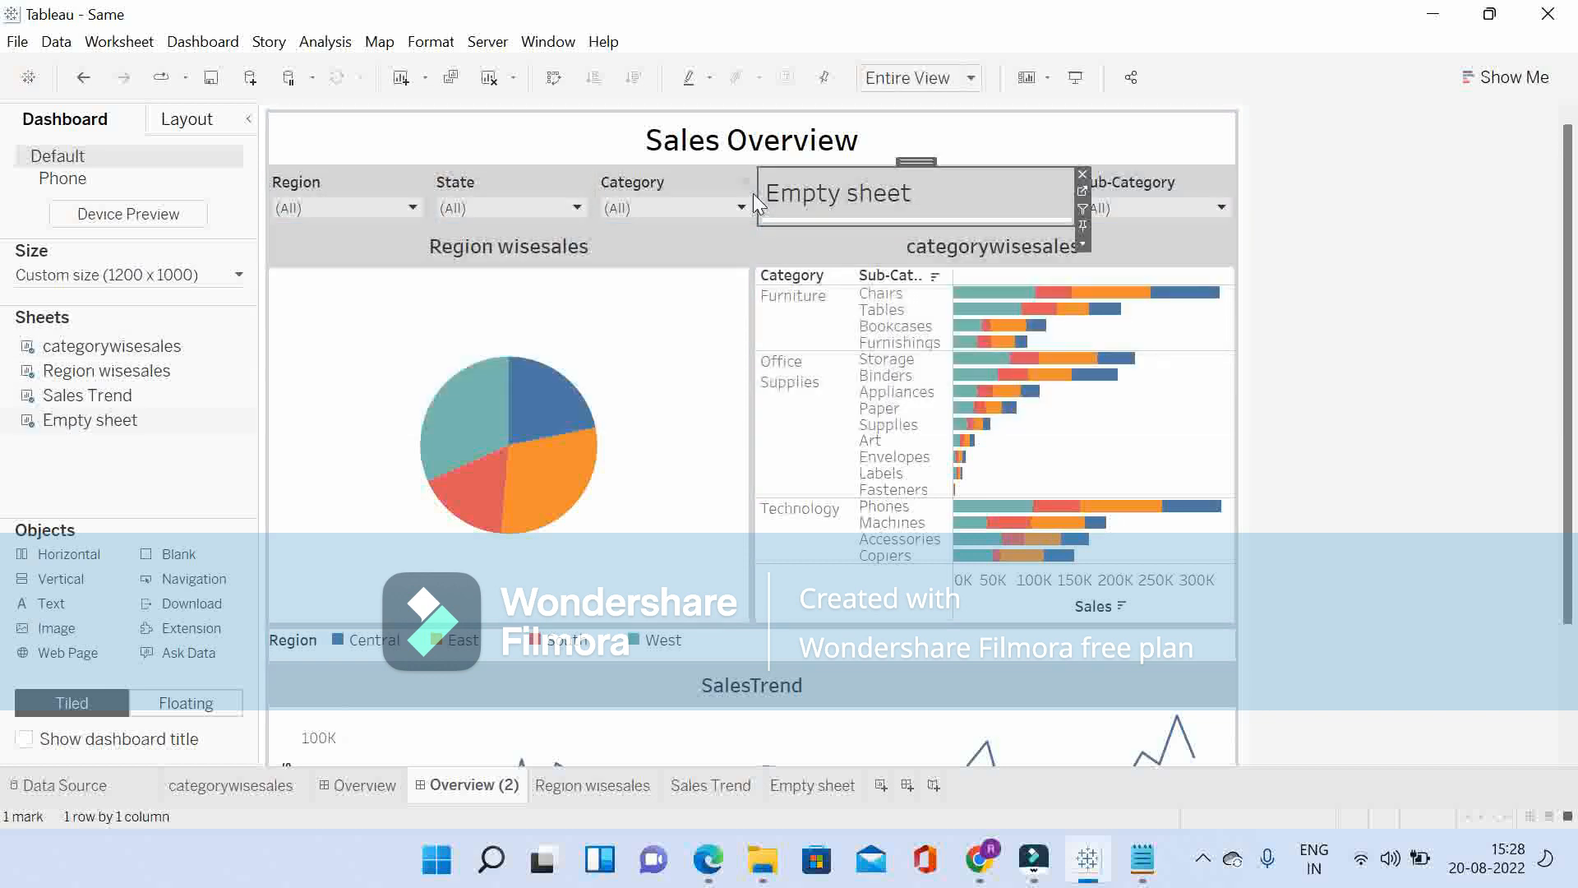
right_click(842, 197)
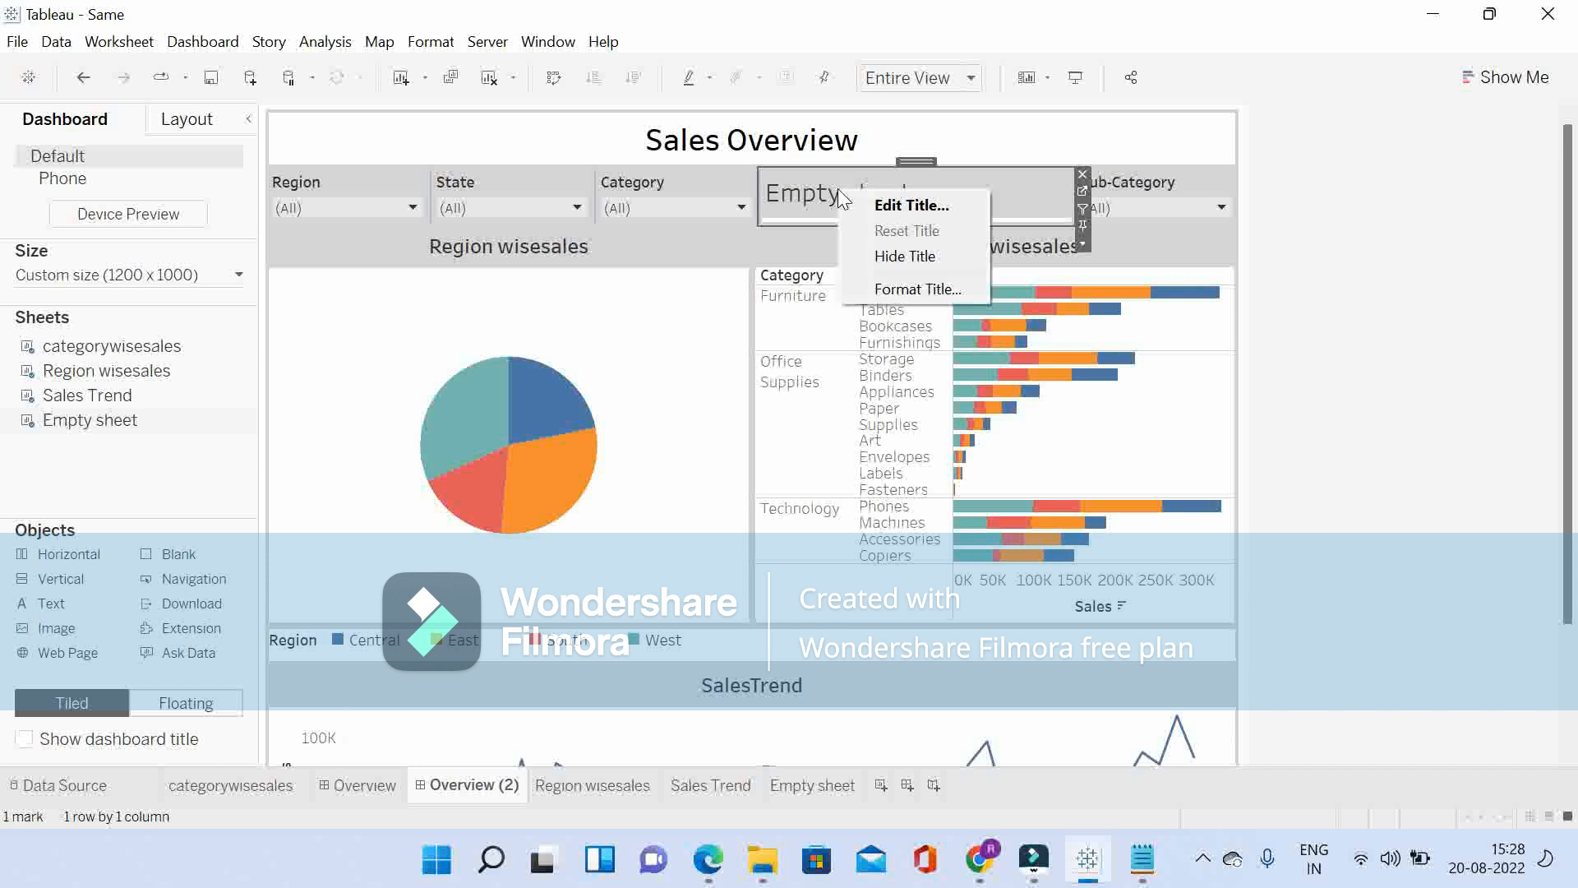
click(896, 255)
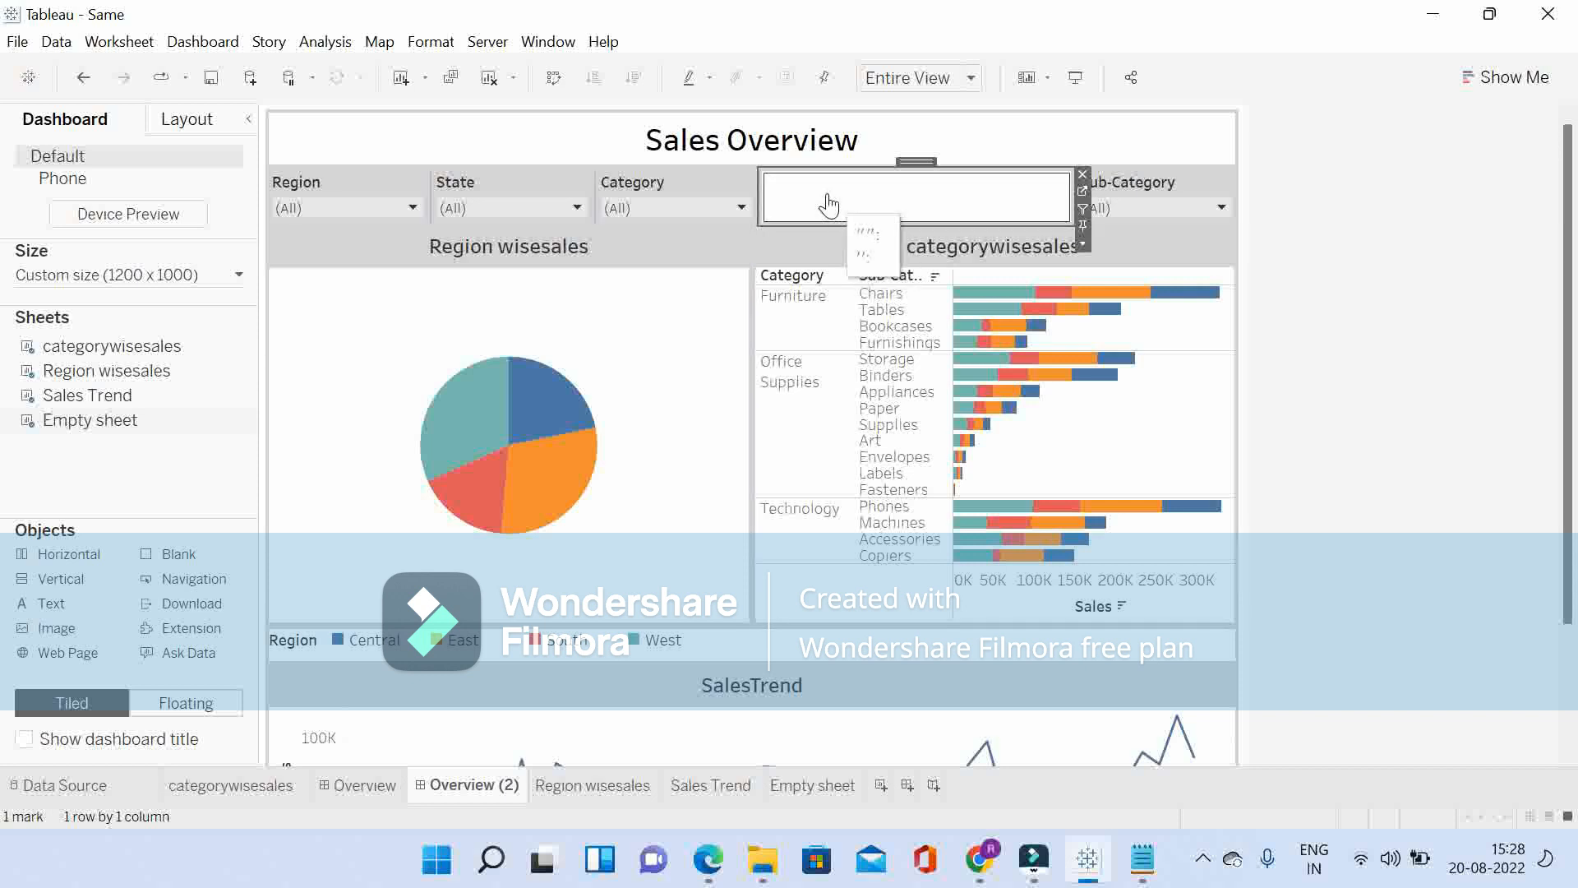
Step: Test the filter row by setting the Region filter to South, West and Central in turn
click(357, 209)
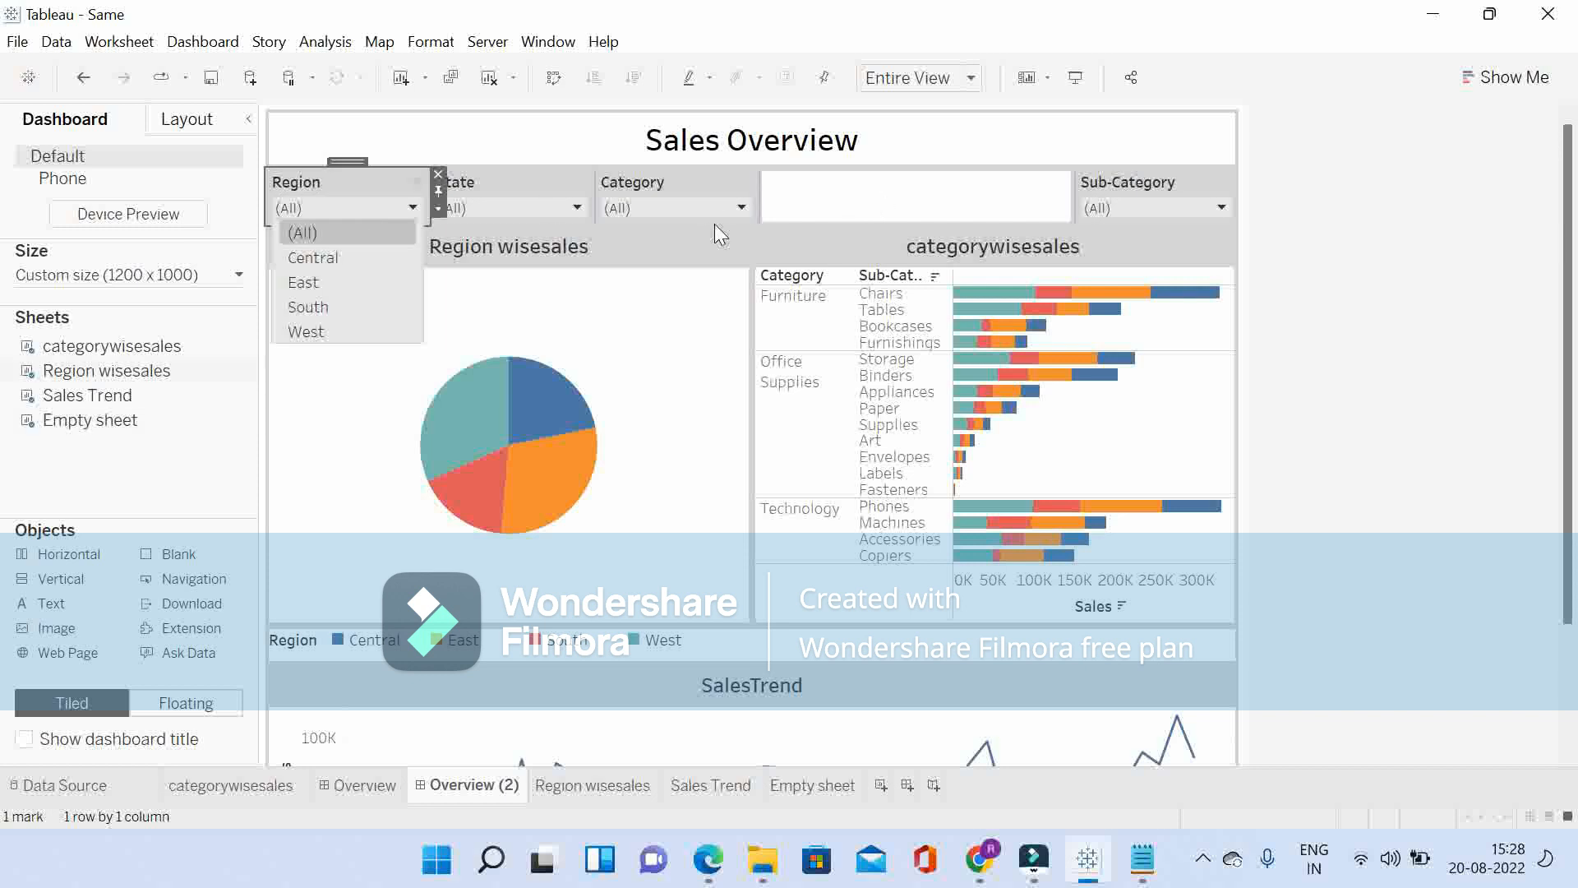
click(305, 308)
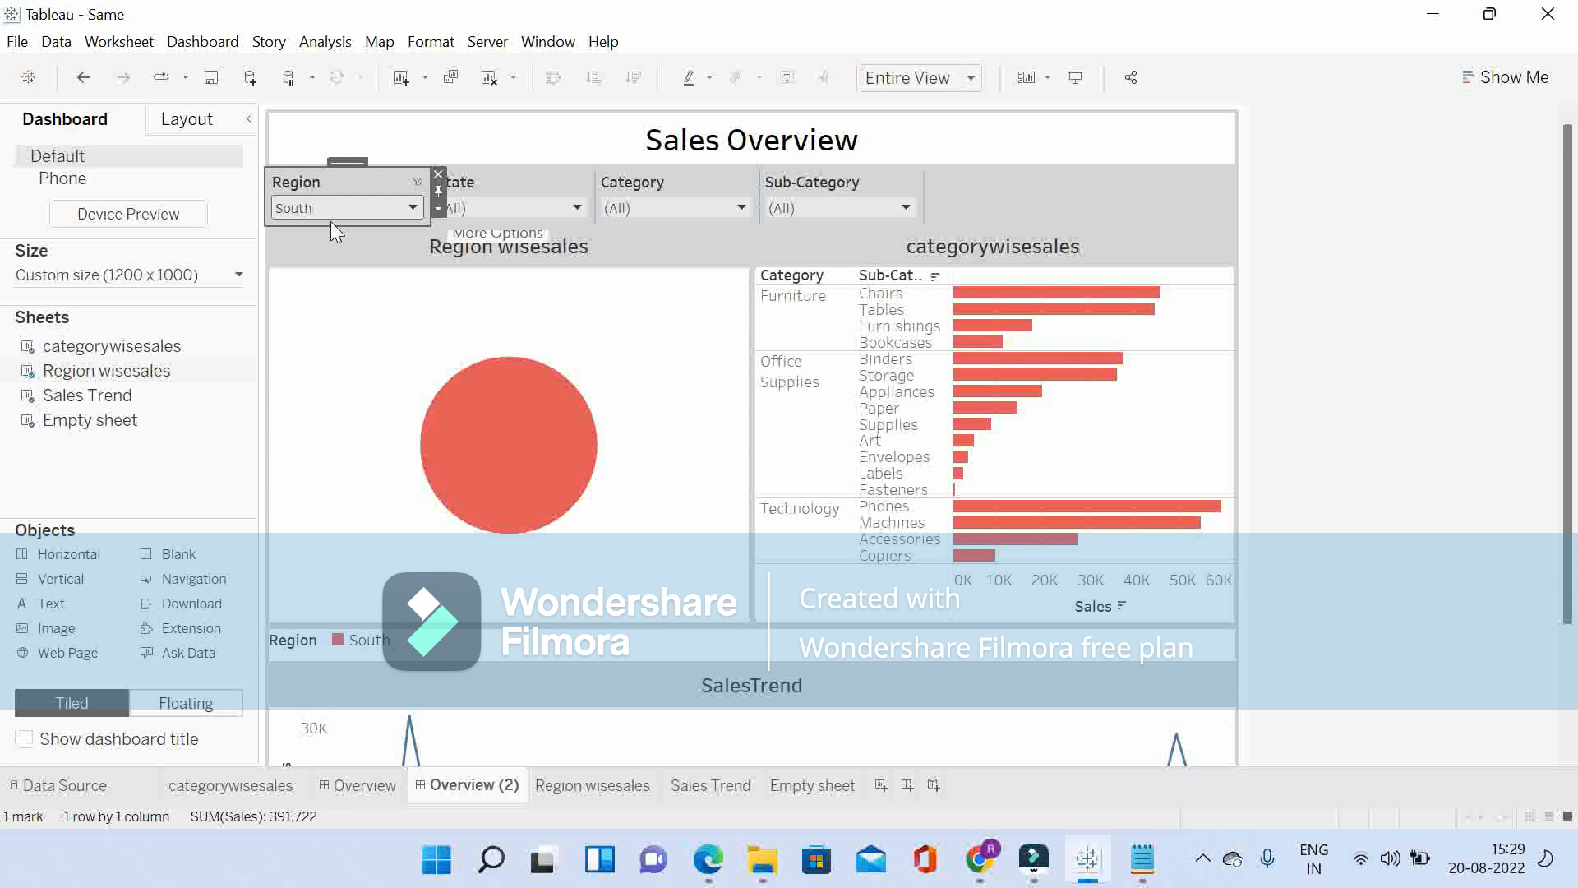
click(312, 209)
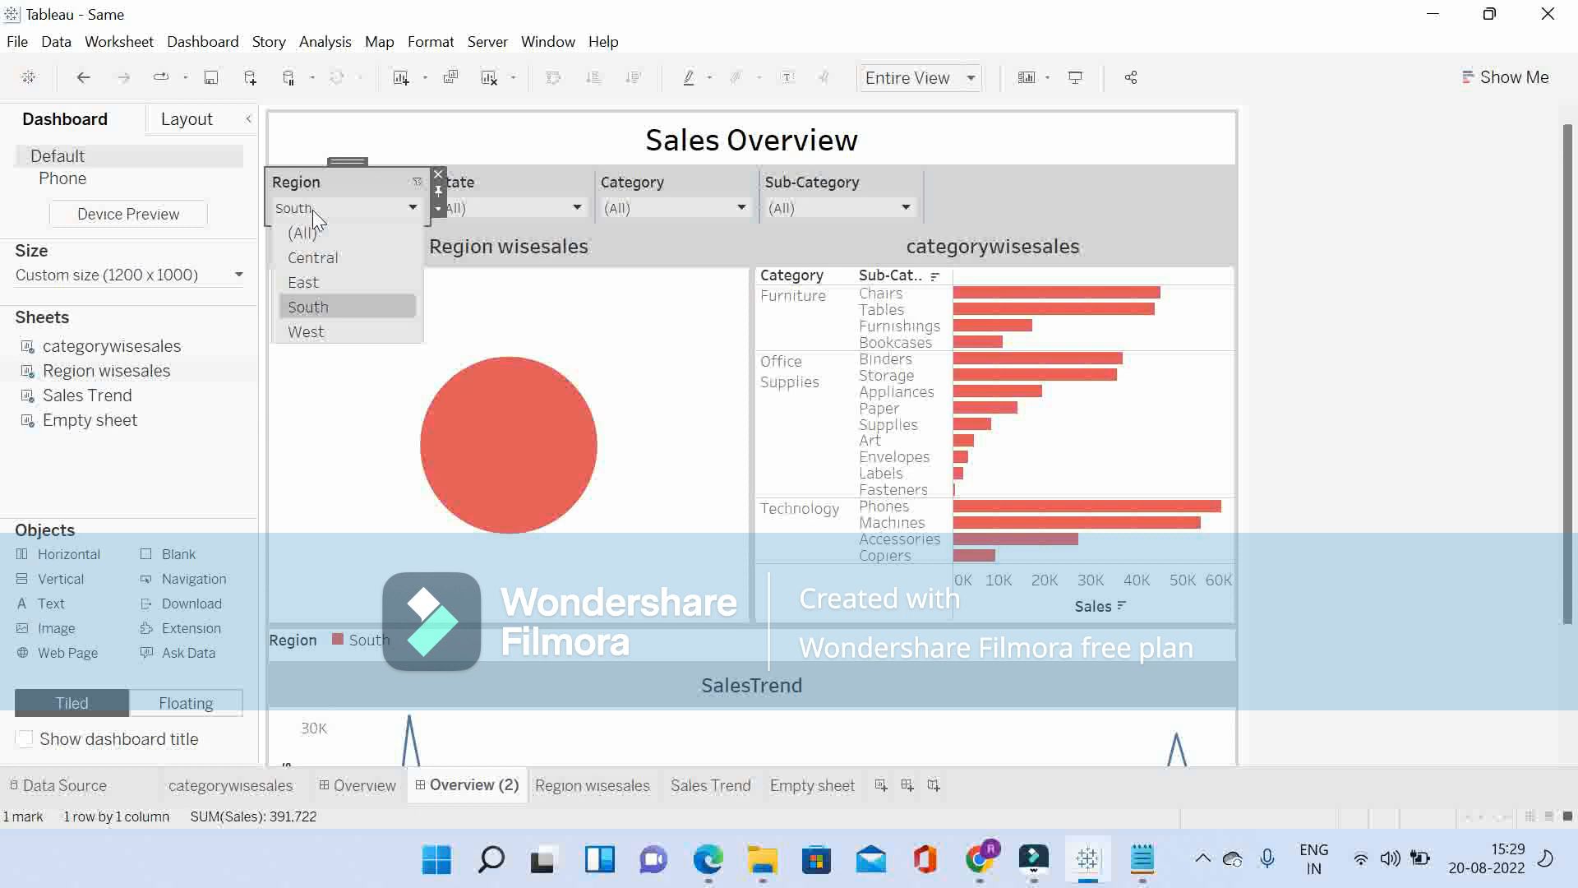
click(313, 331)
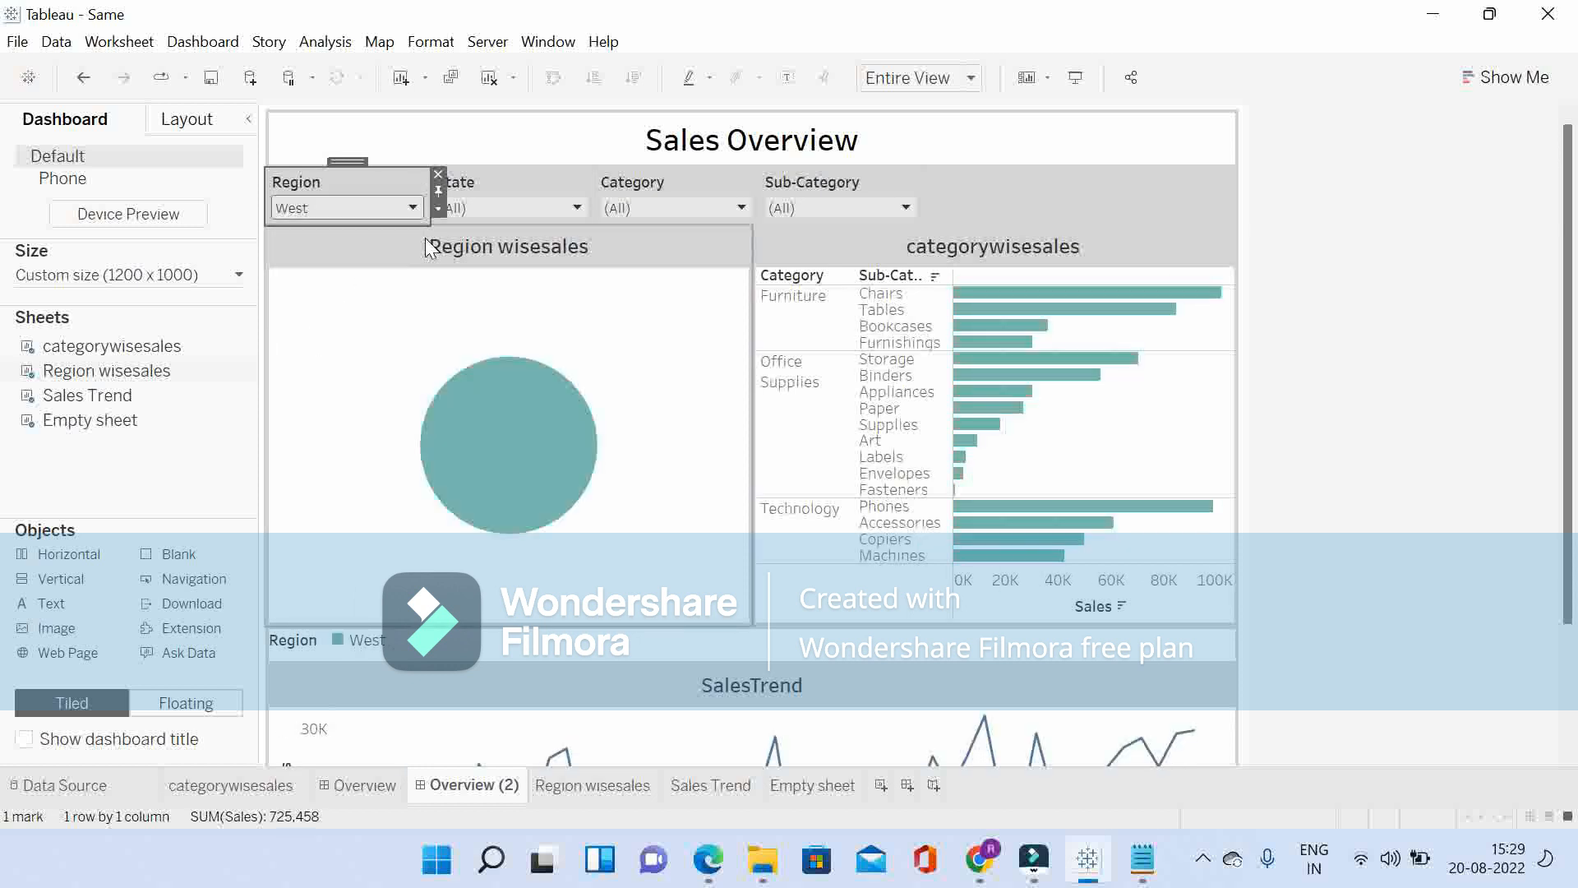
click(340, 208)
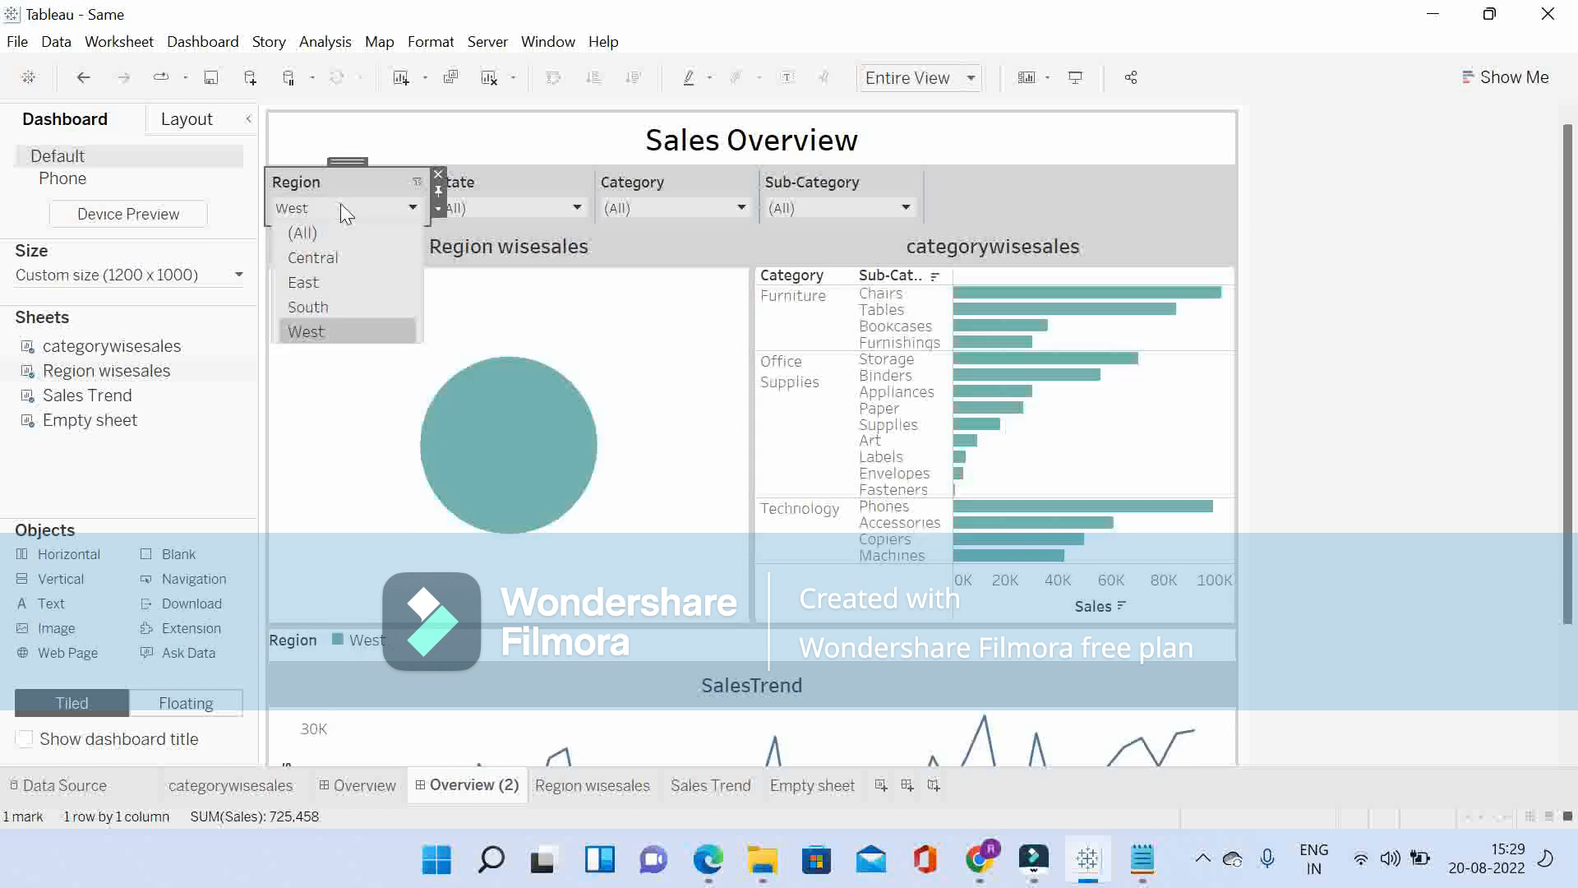
click(329, 258)
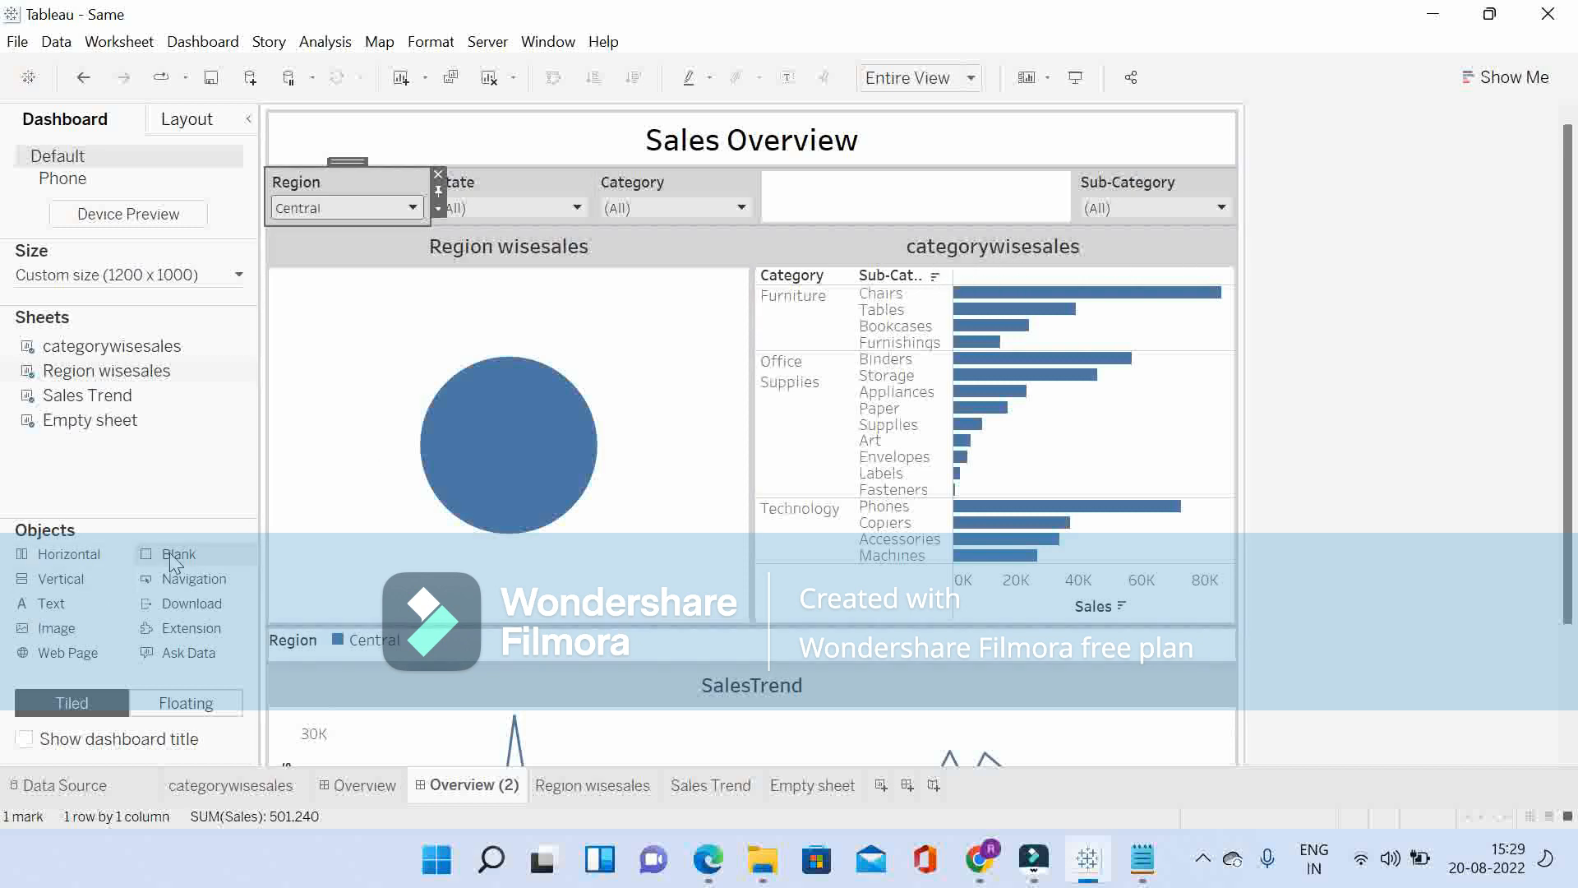
Step: Place a floating blank object of about 364 by 65 pixels over part of the empty sheet and the Sub-Category filter
drag(169, 552, 908, 168)
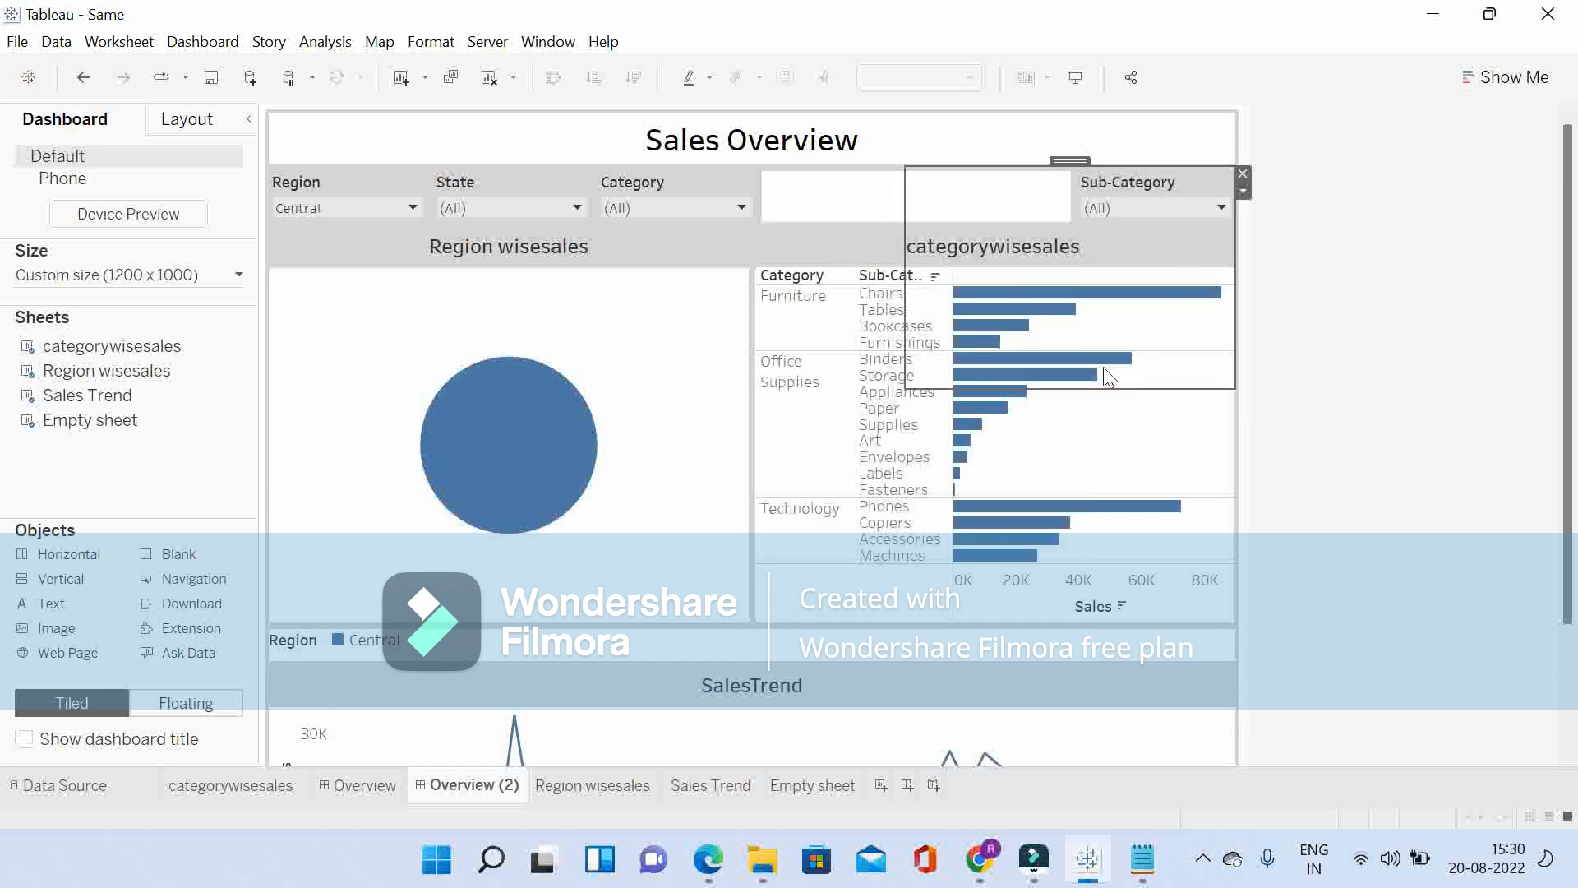
drag(1125, 389, 1138, 212)
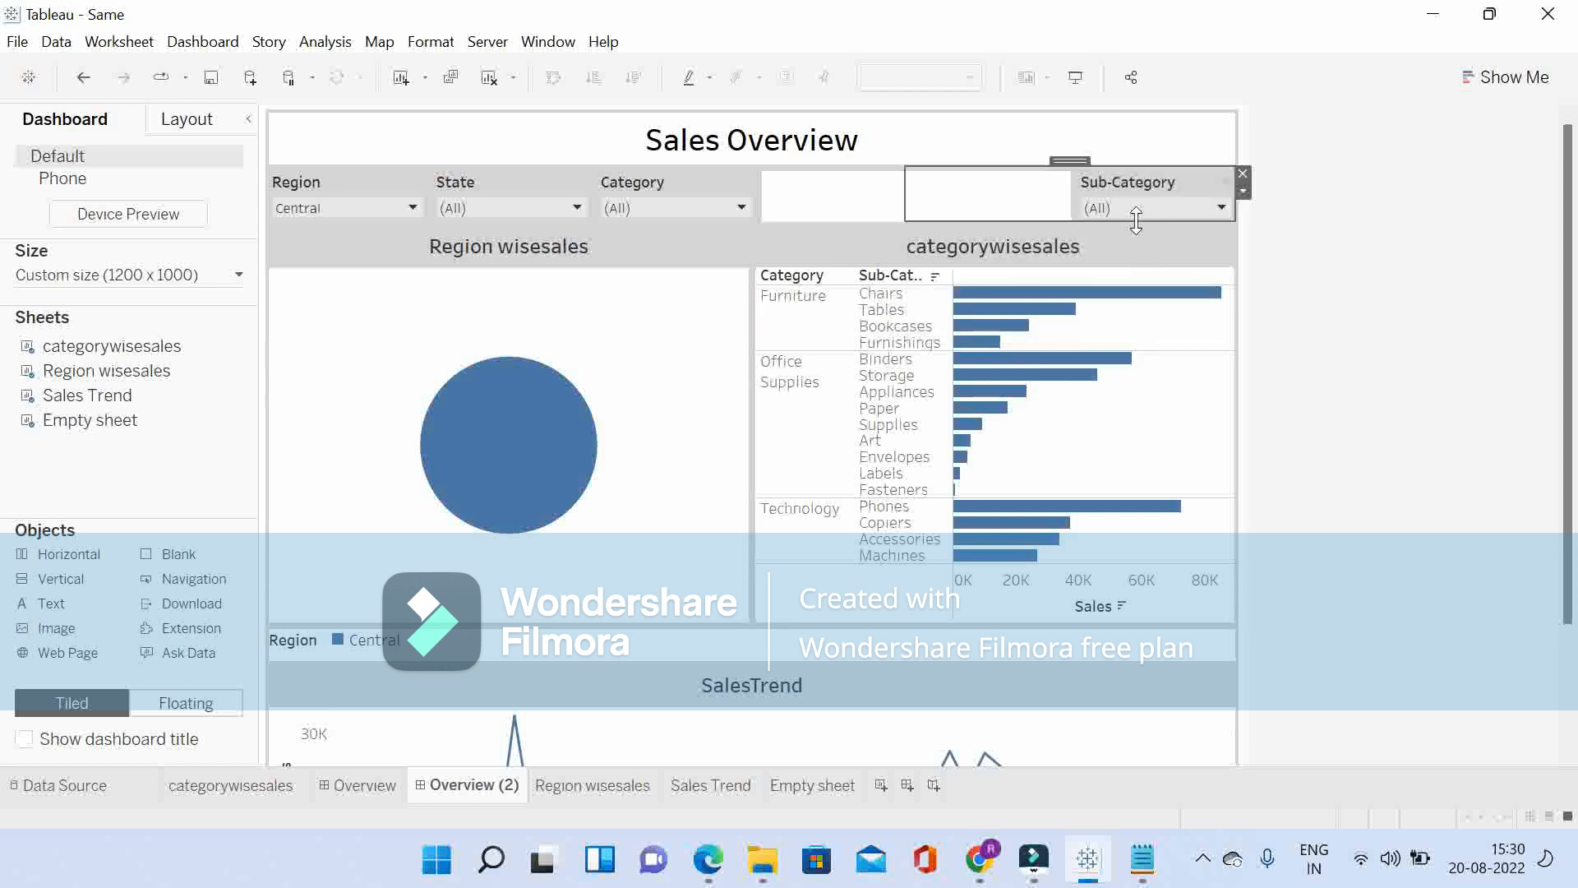
drag(903, 193, 935, 193)
Step: Set the background of the horizontal filter container to white at 100% opacity
click(362, 184)
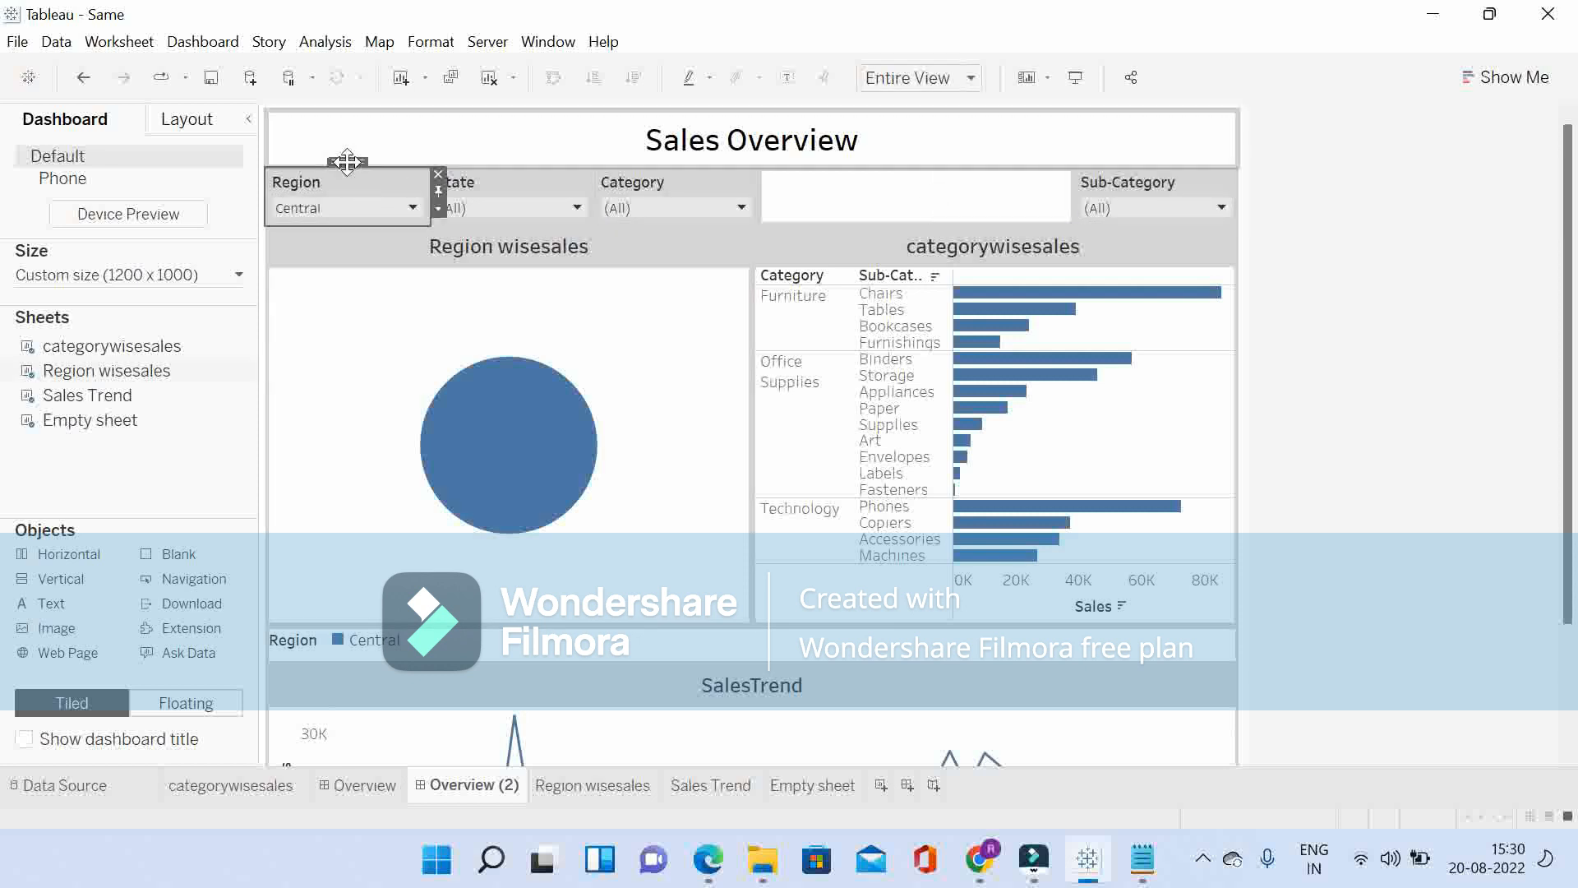
double_click(345, 162)
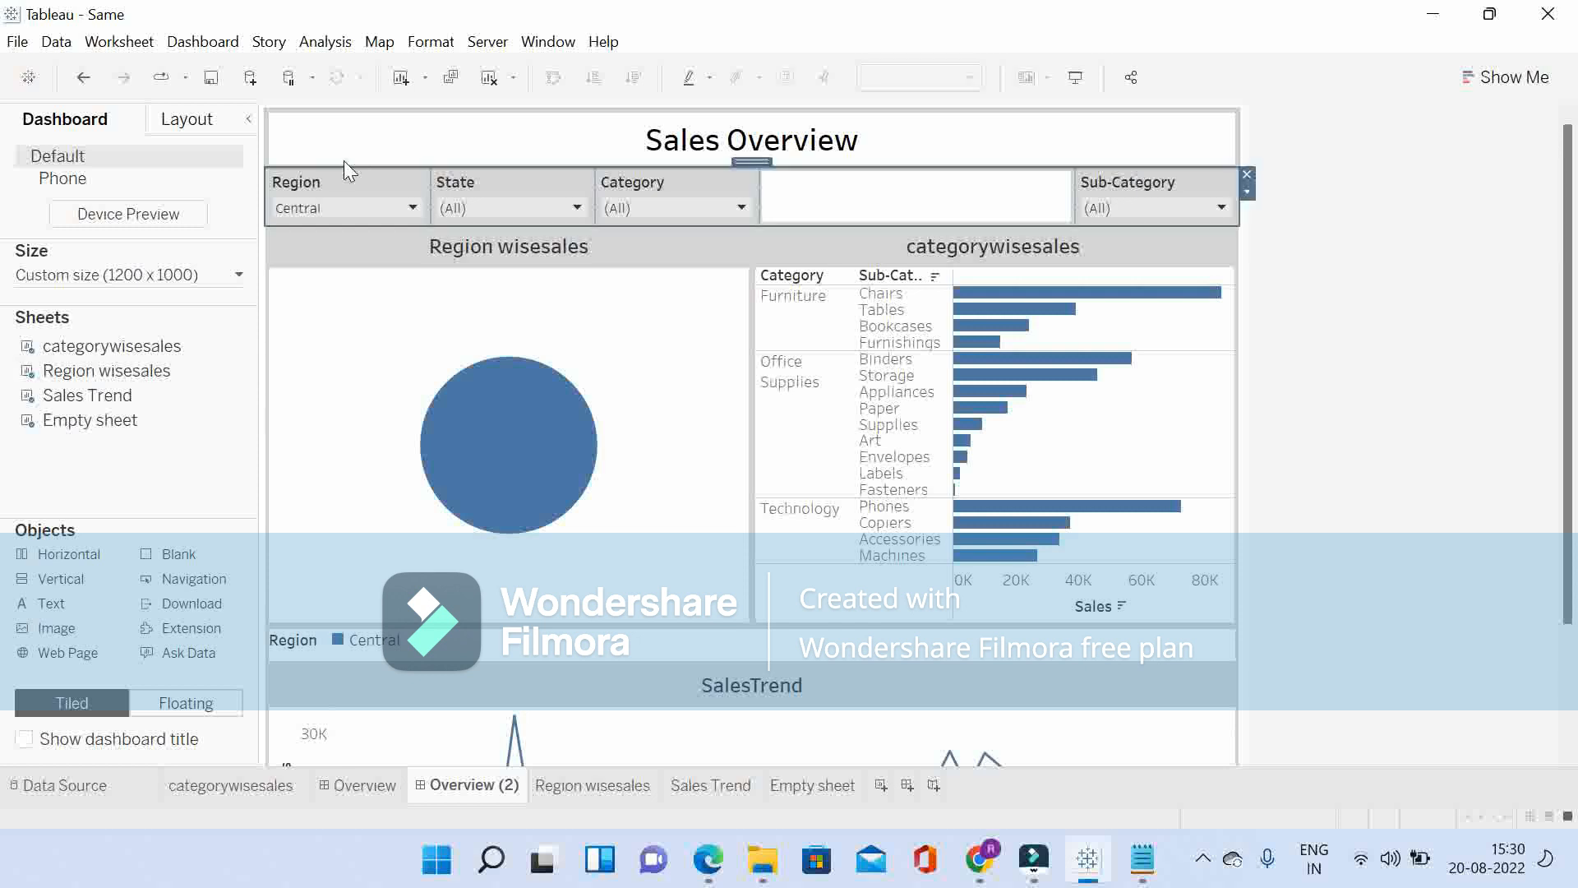
click(180, 124)
click(122, 507)
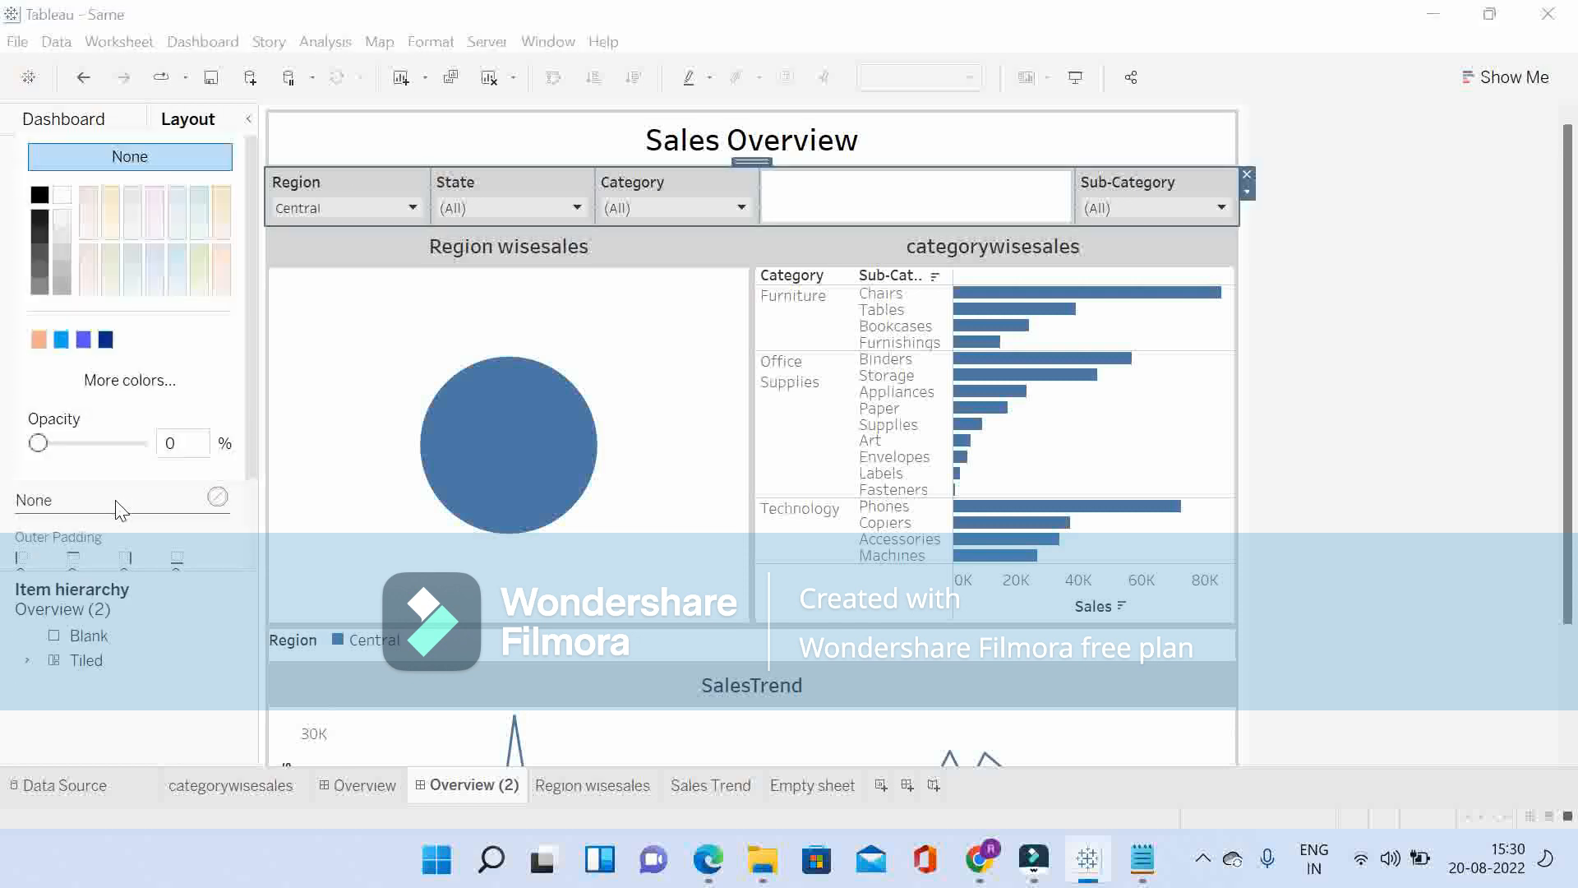
click(62, 196)
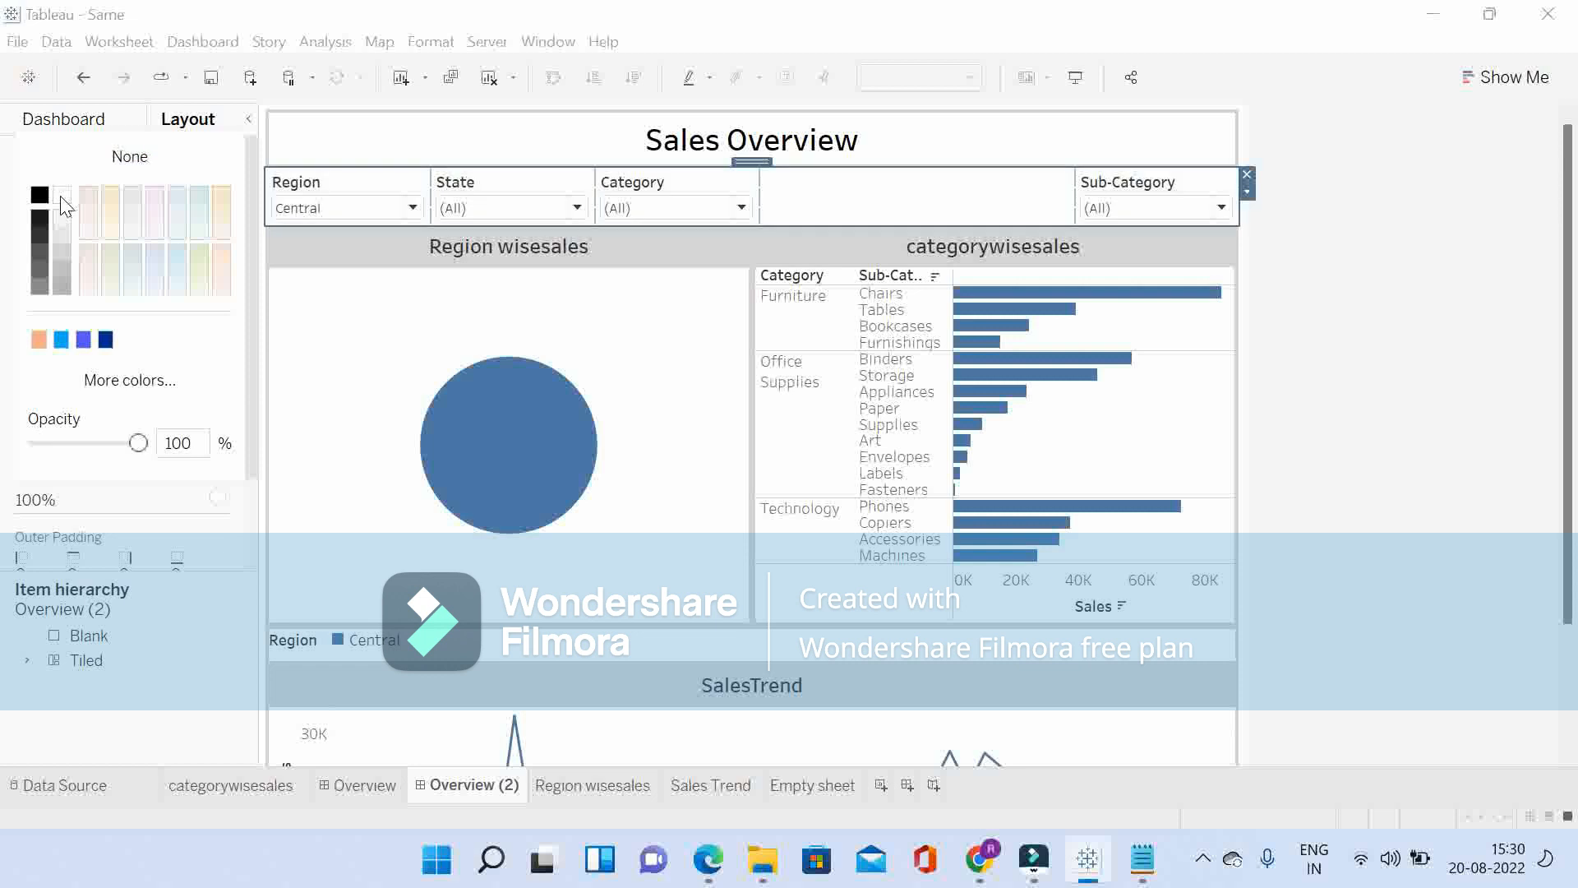
click(1000, 211)
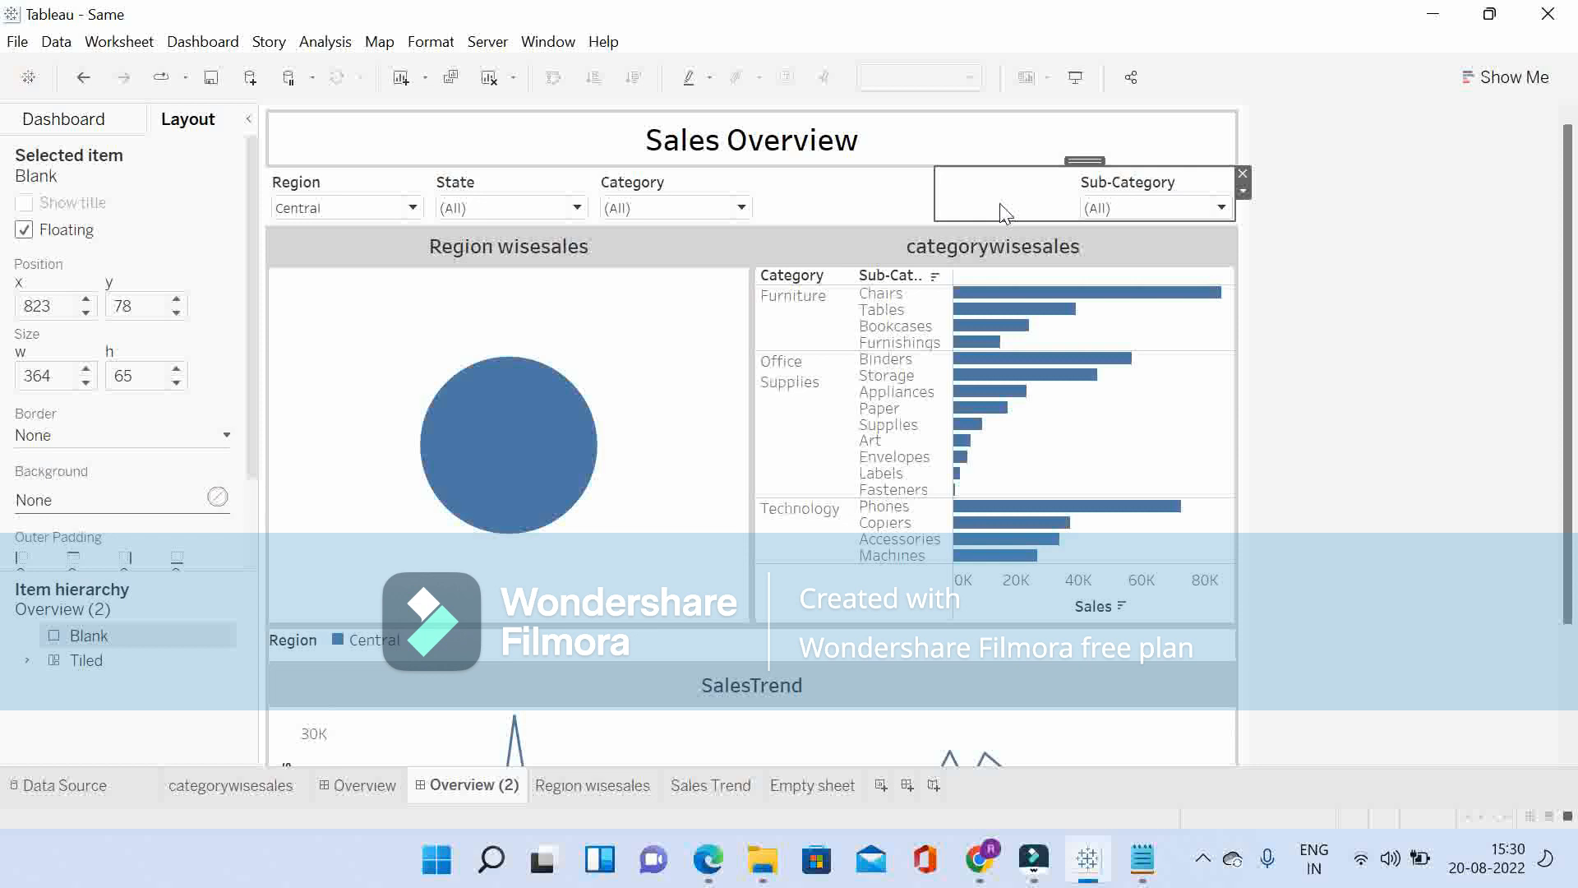
Step: Check the Sub-Category filter's position by setting the Region filter to South, West, Central and East in turn
click(313, 211)
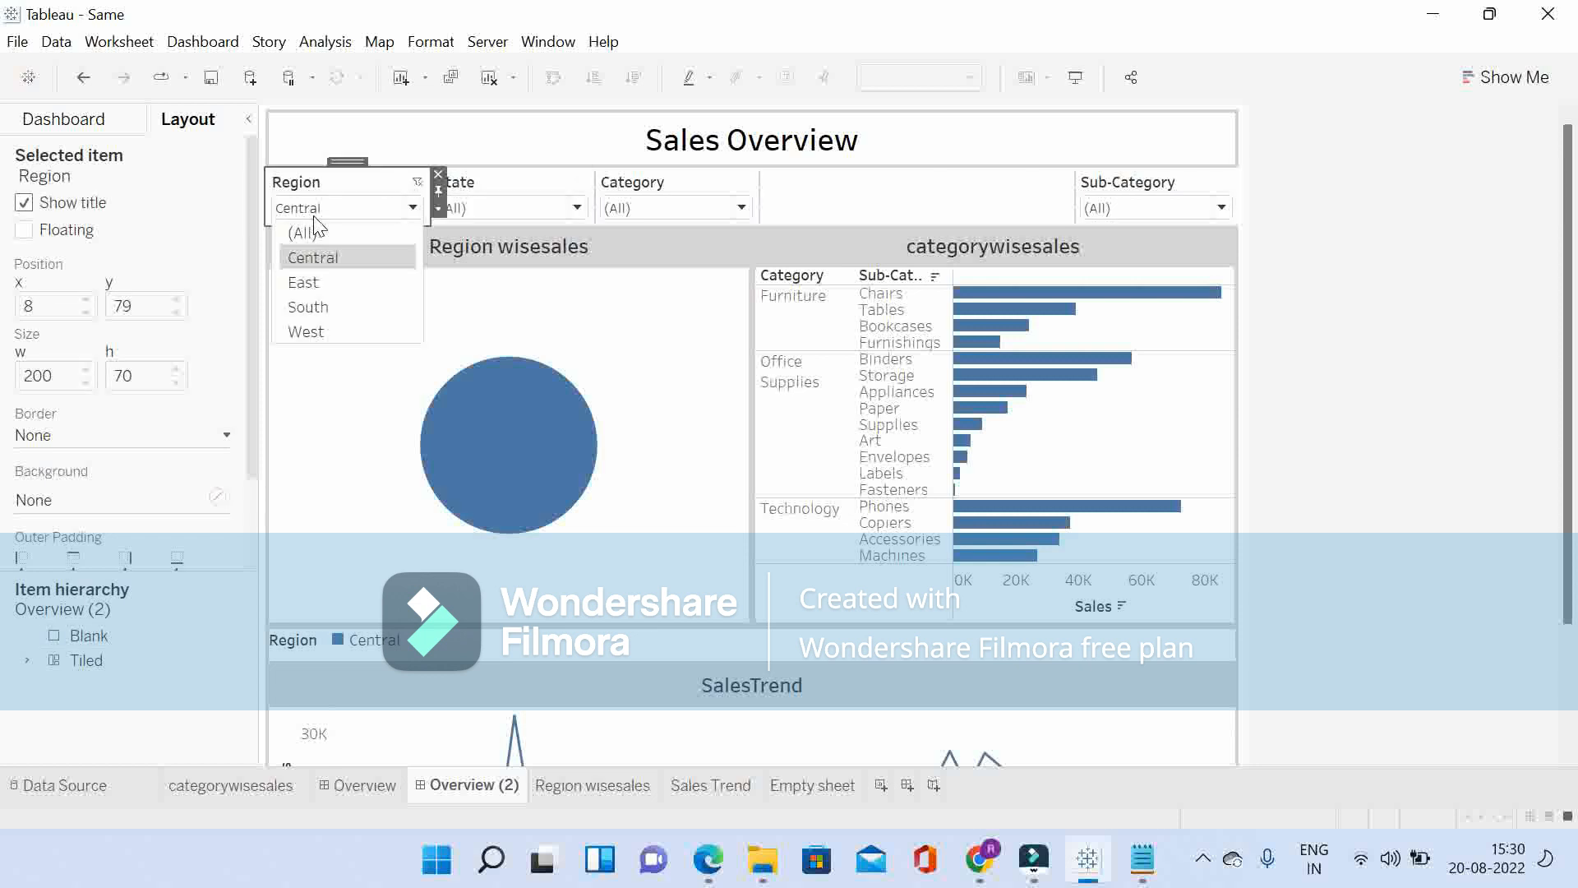
click(309, 308)
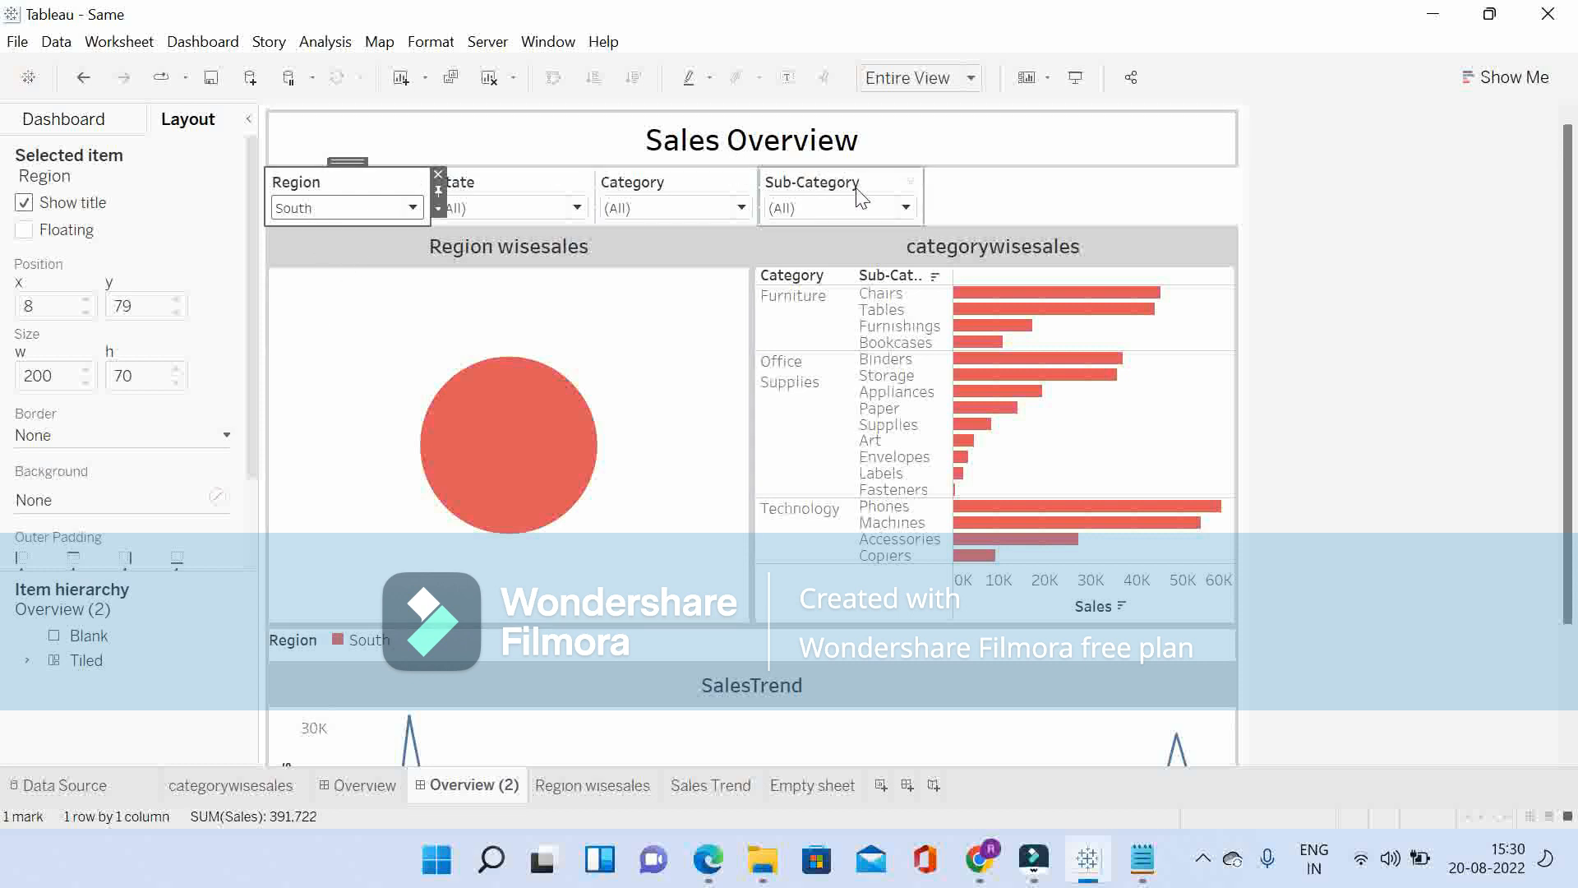
click(327, 211)
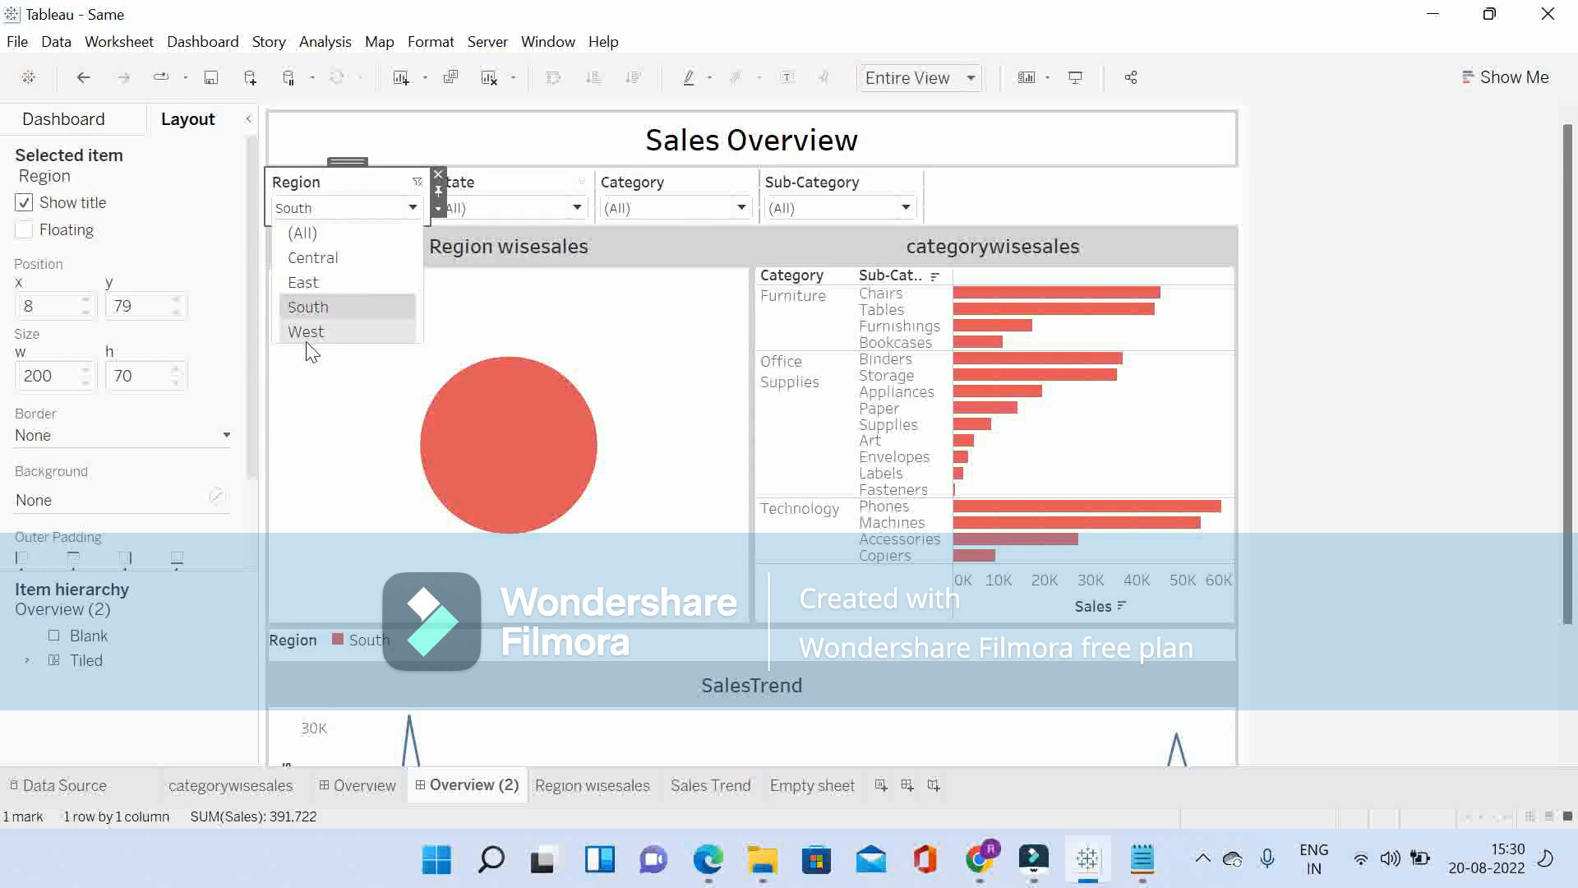
click(307, 341)
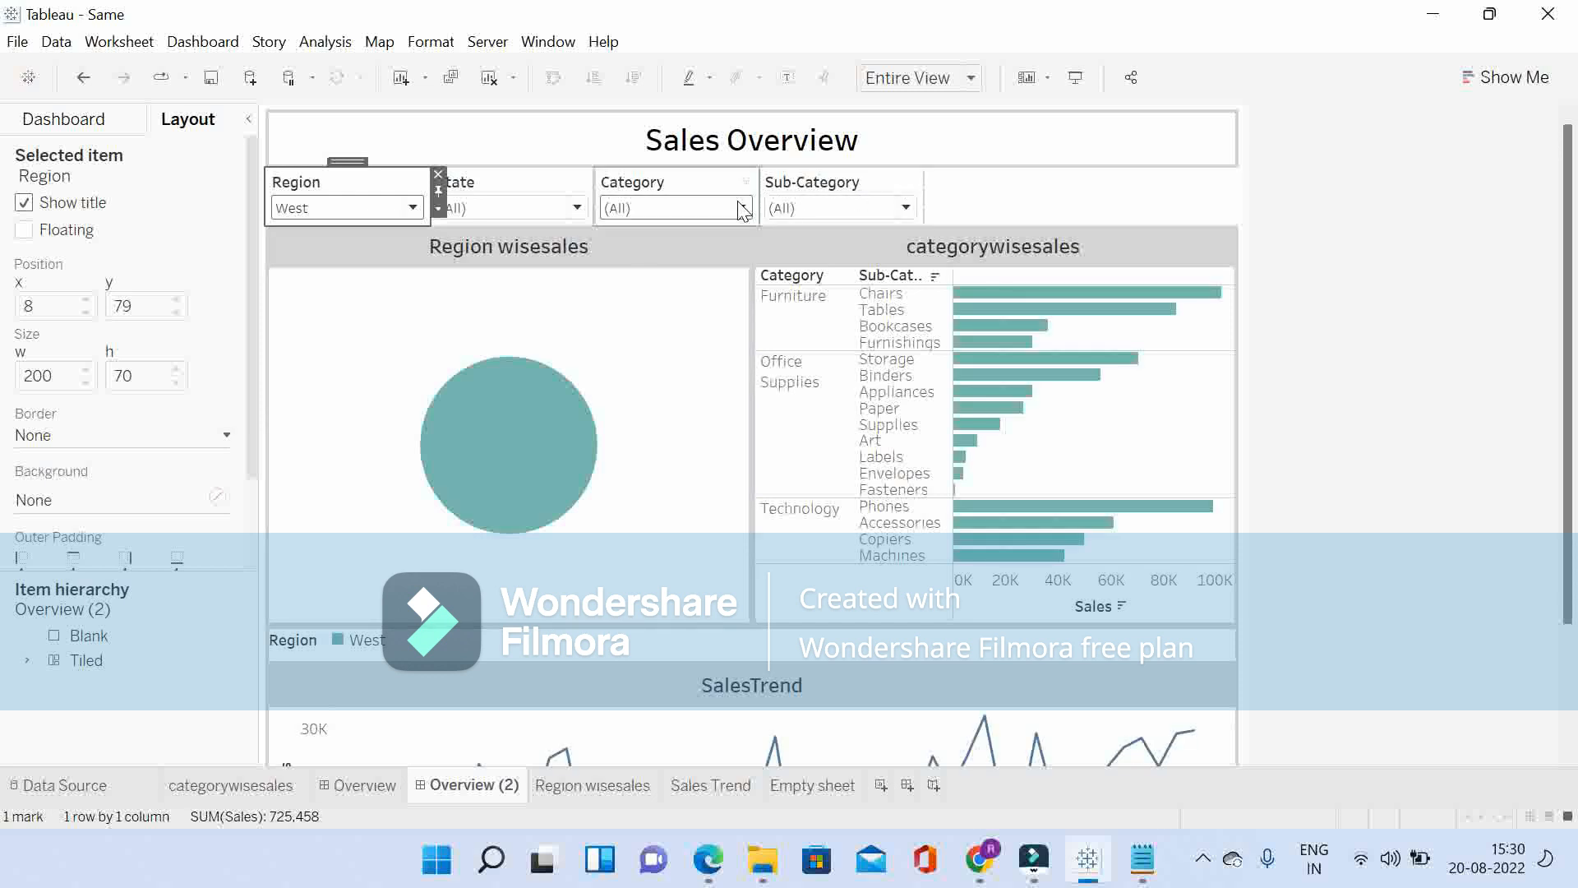
click(375, 211)
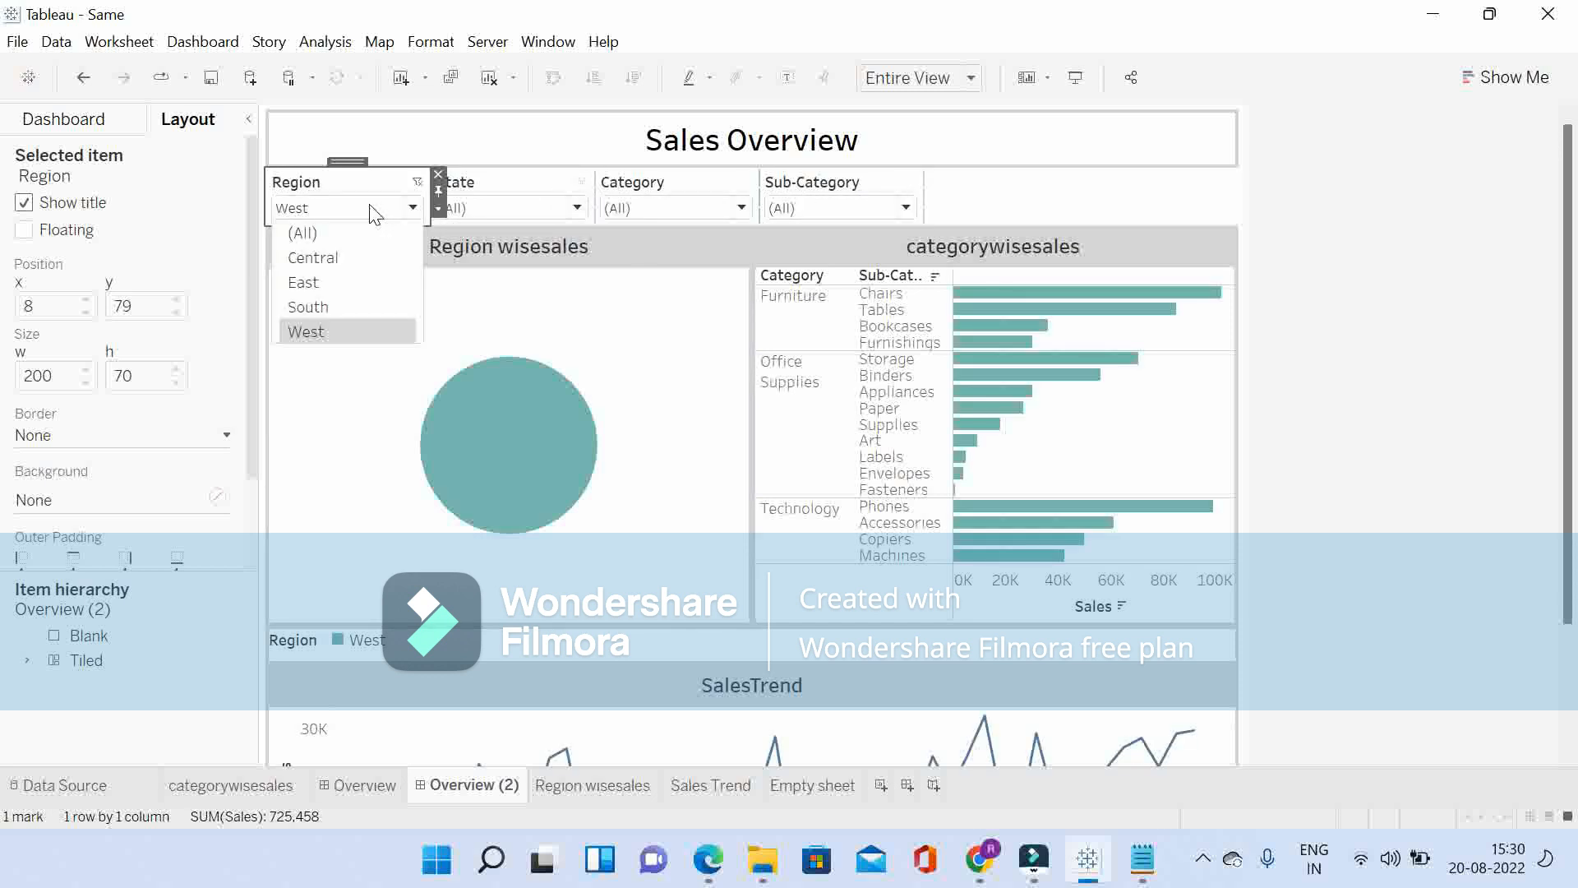
click(320, 265)
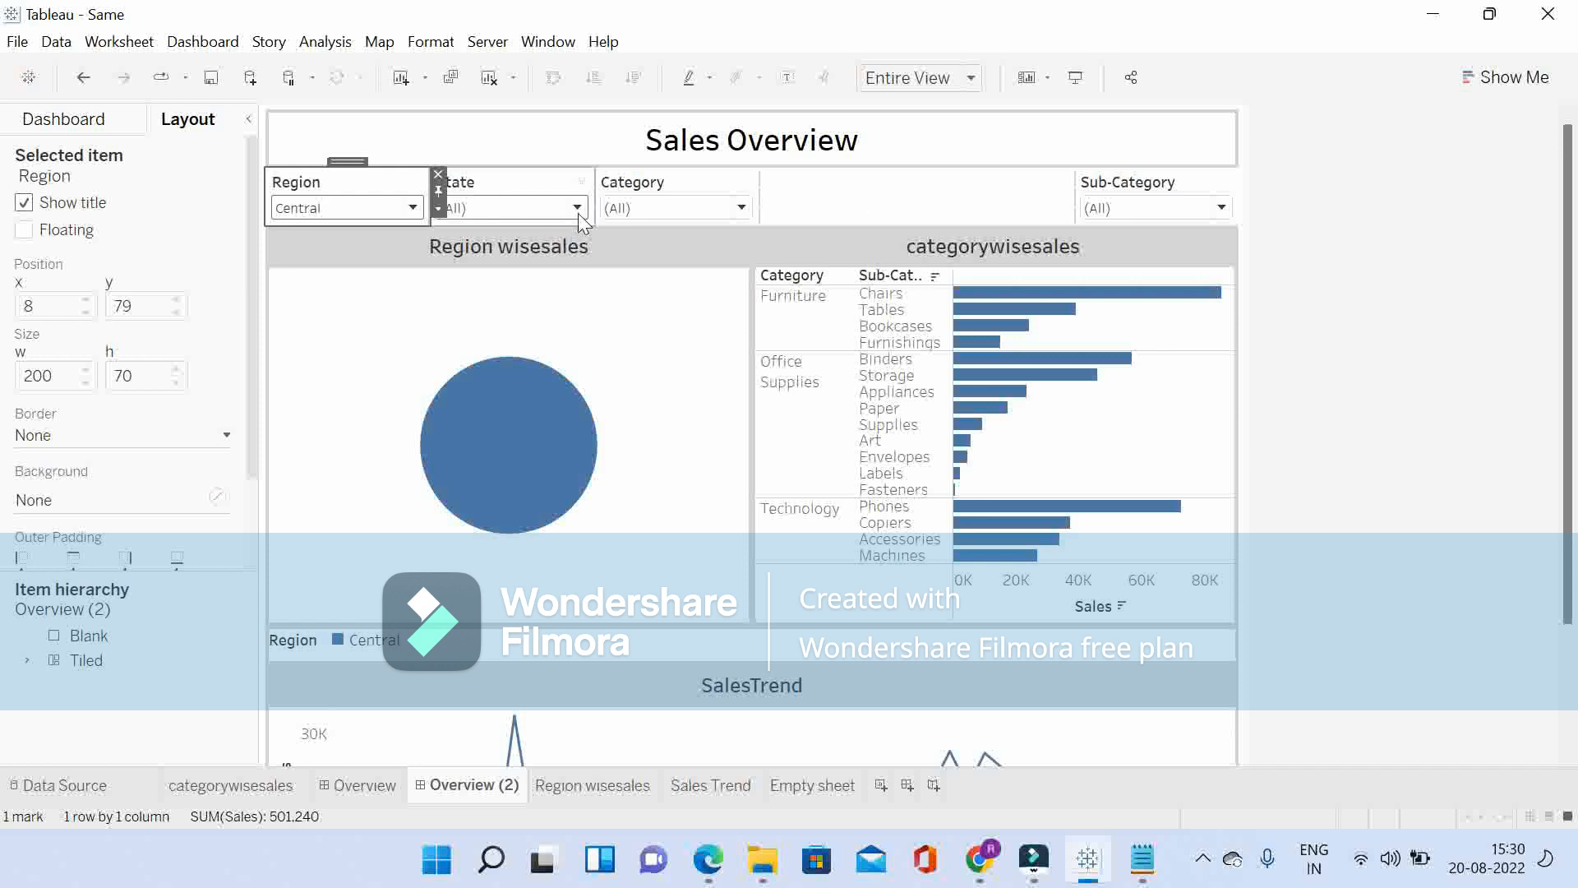
click(402, 211)
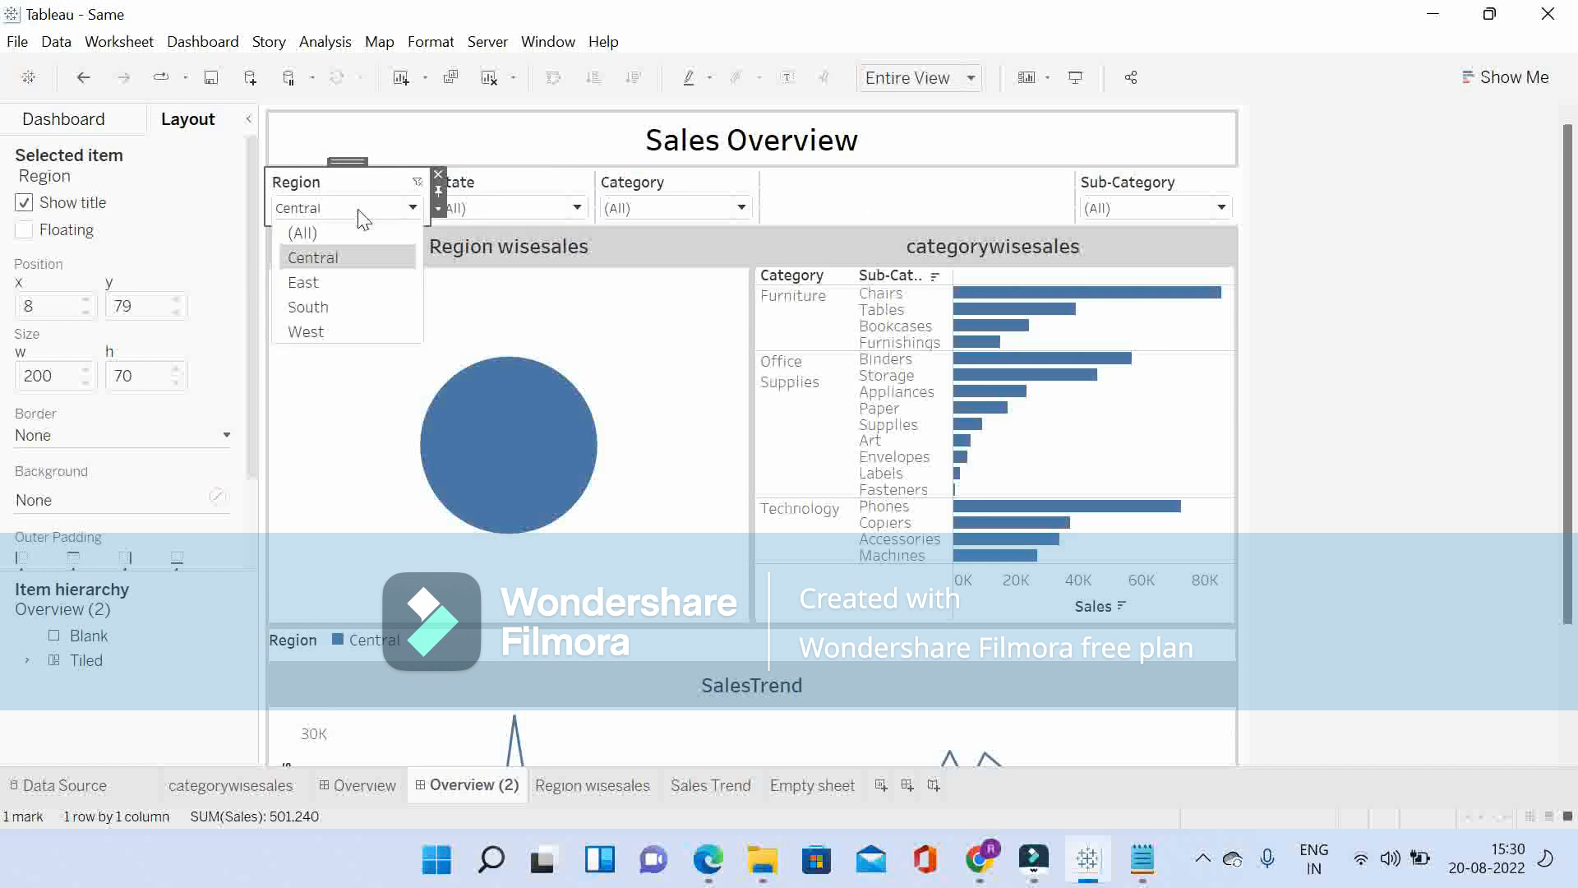
click(307, 283)
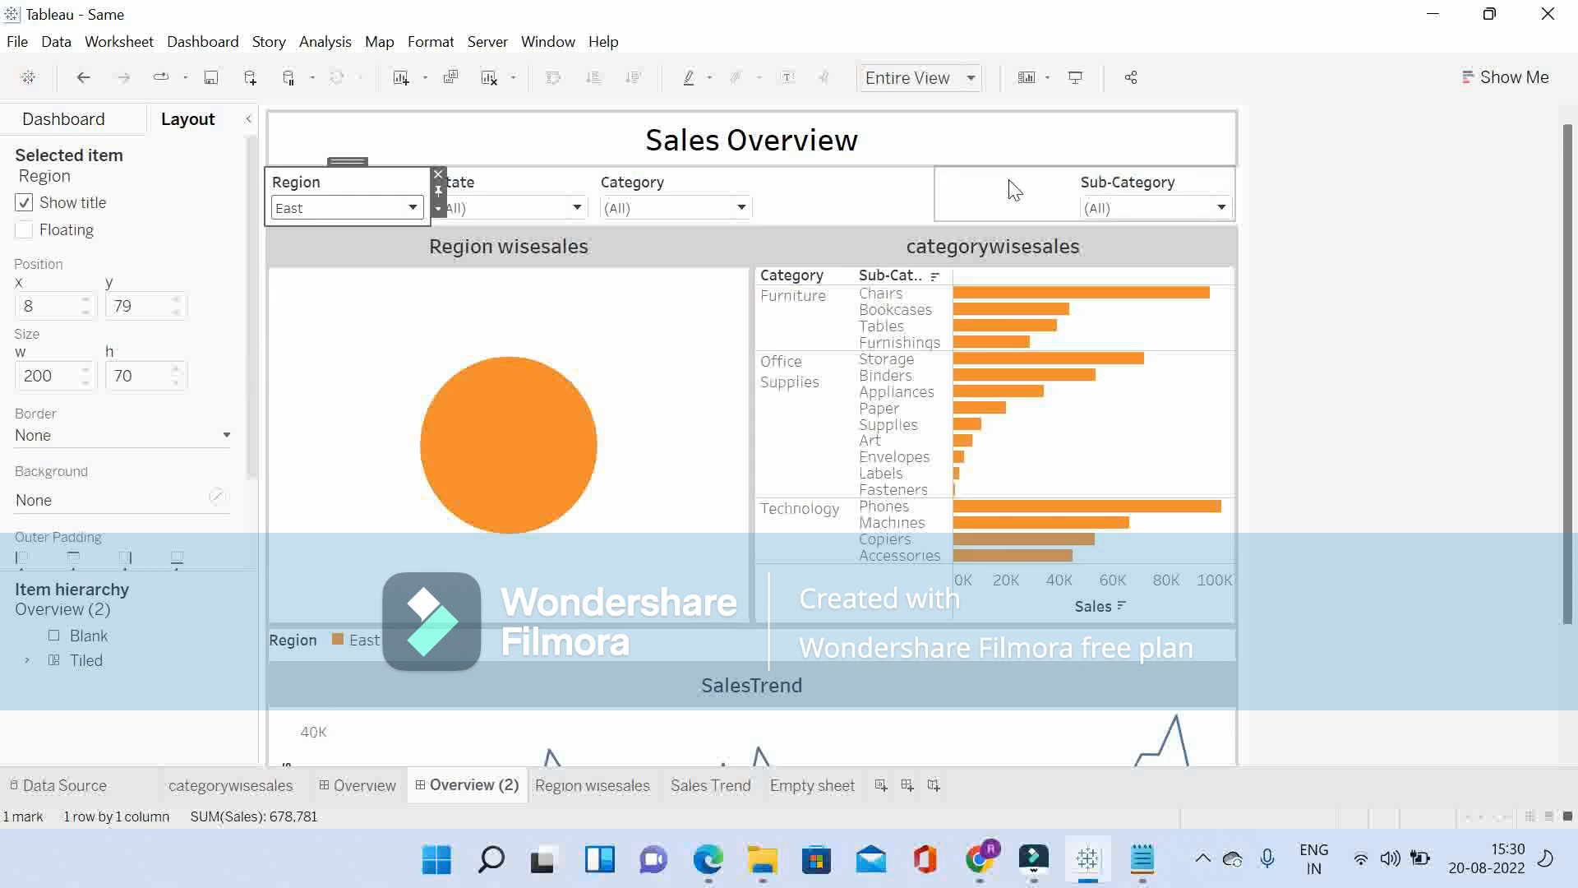
Step: Set the background of the floating blank over the Sub-Category filter to white at 100% opacity
click(996, 212)
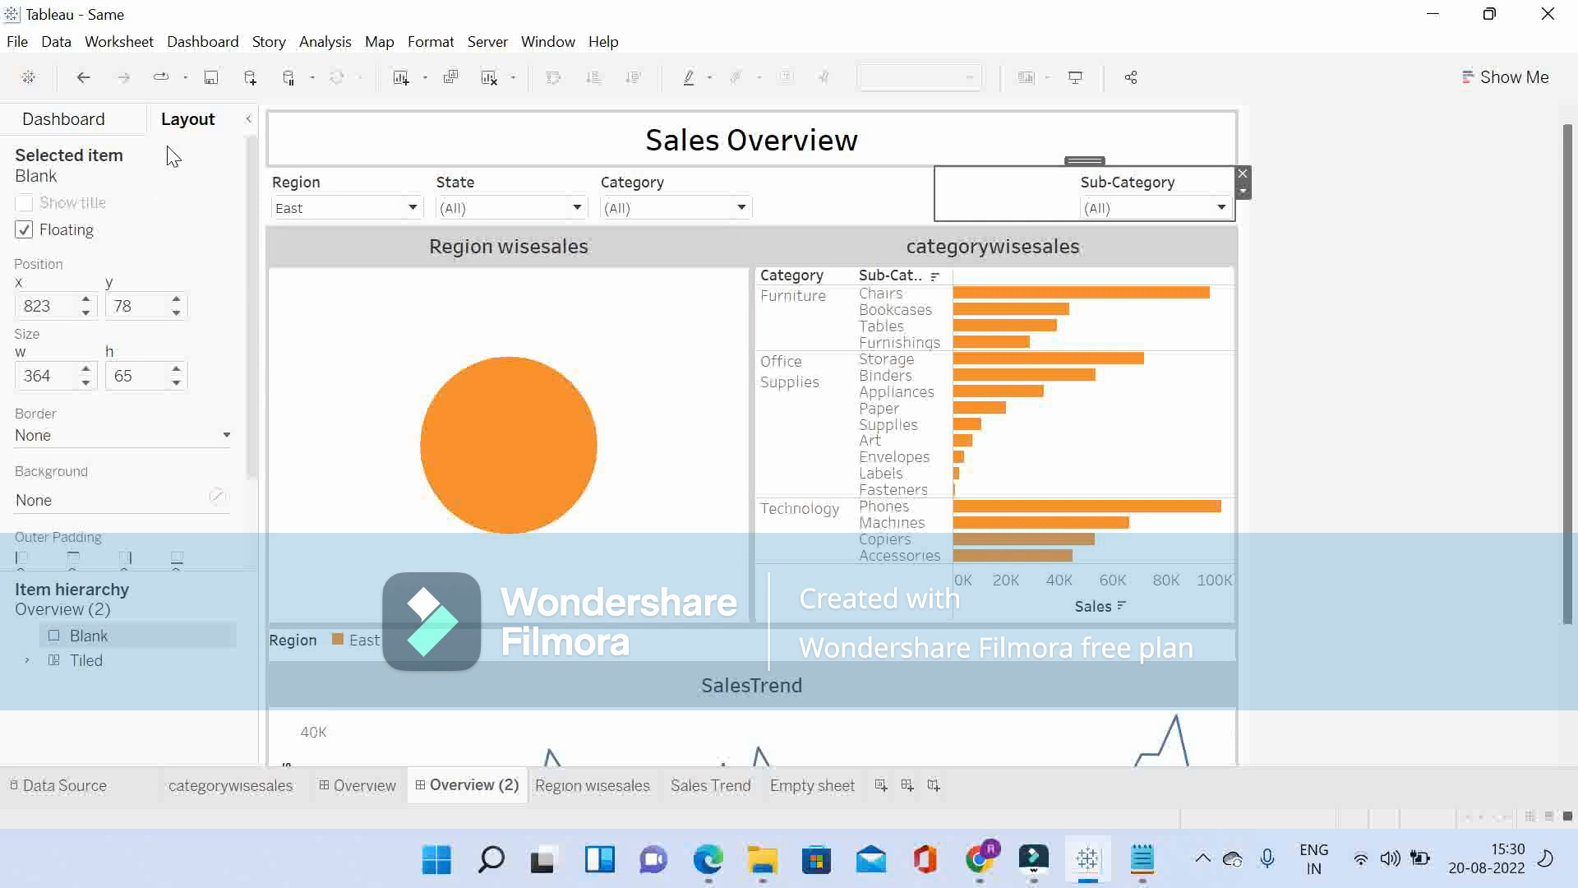
click(82, 502)
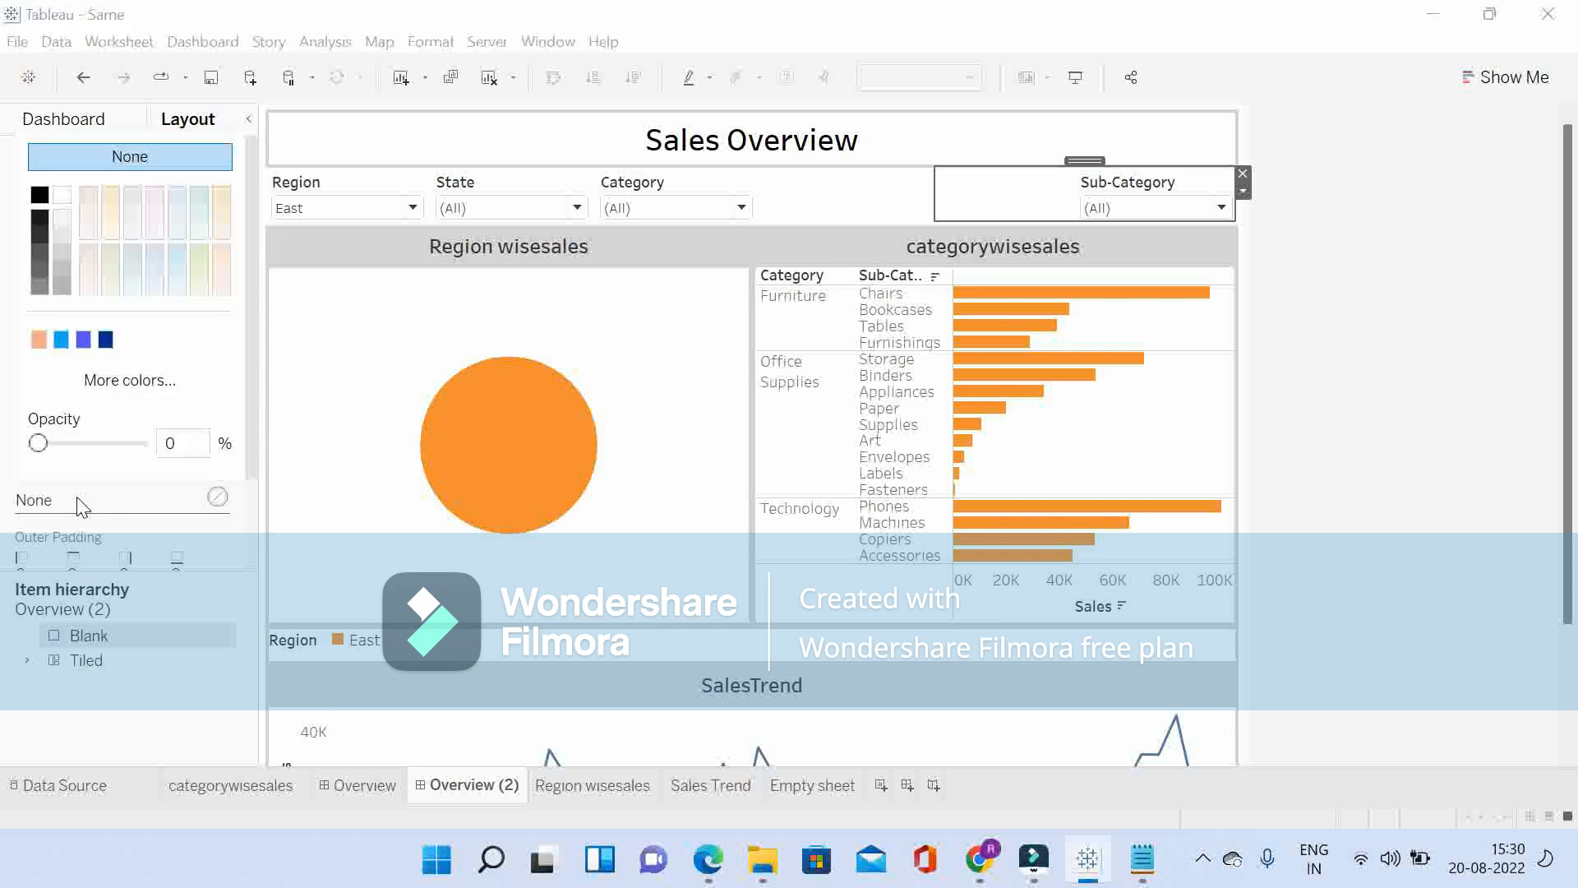
click(64, 196)
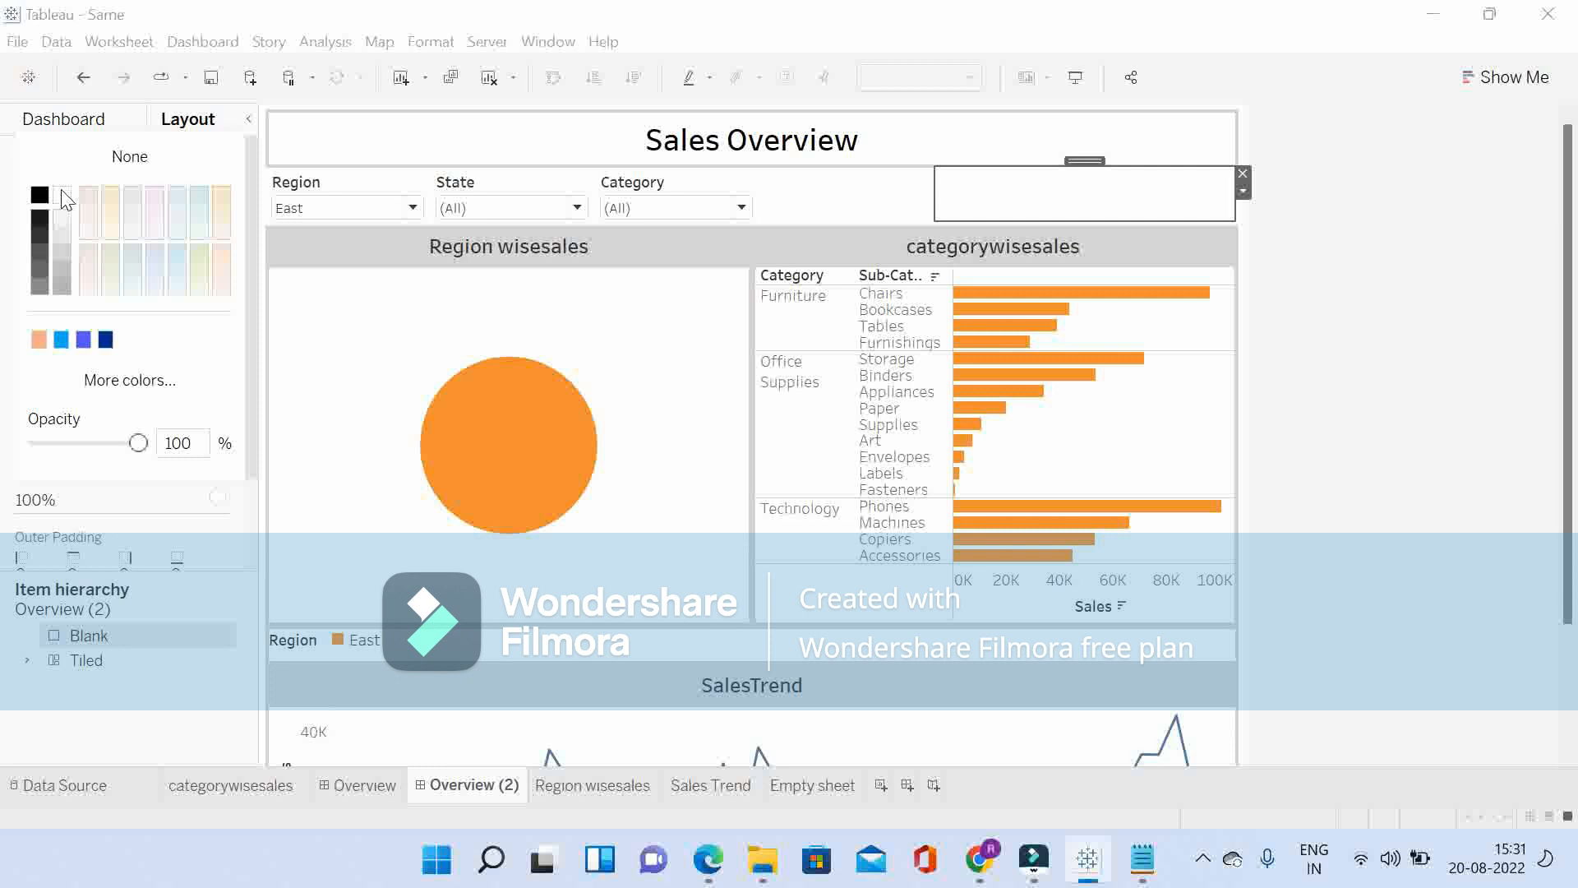
click(1076, 161)
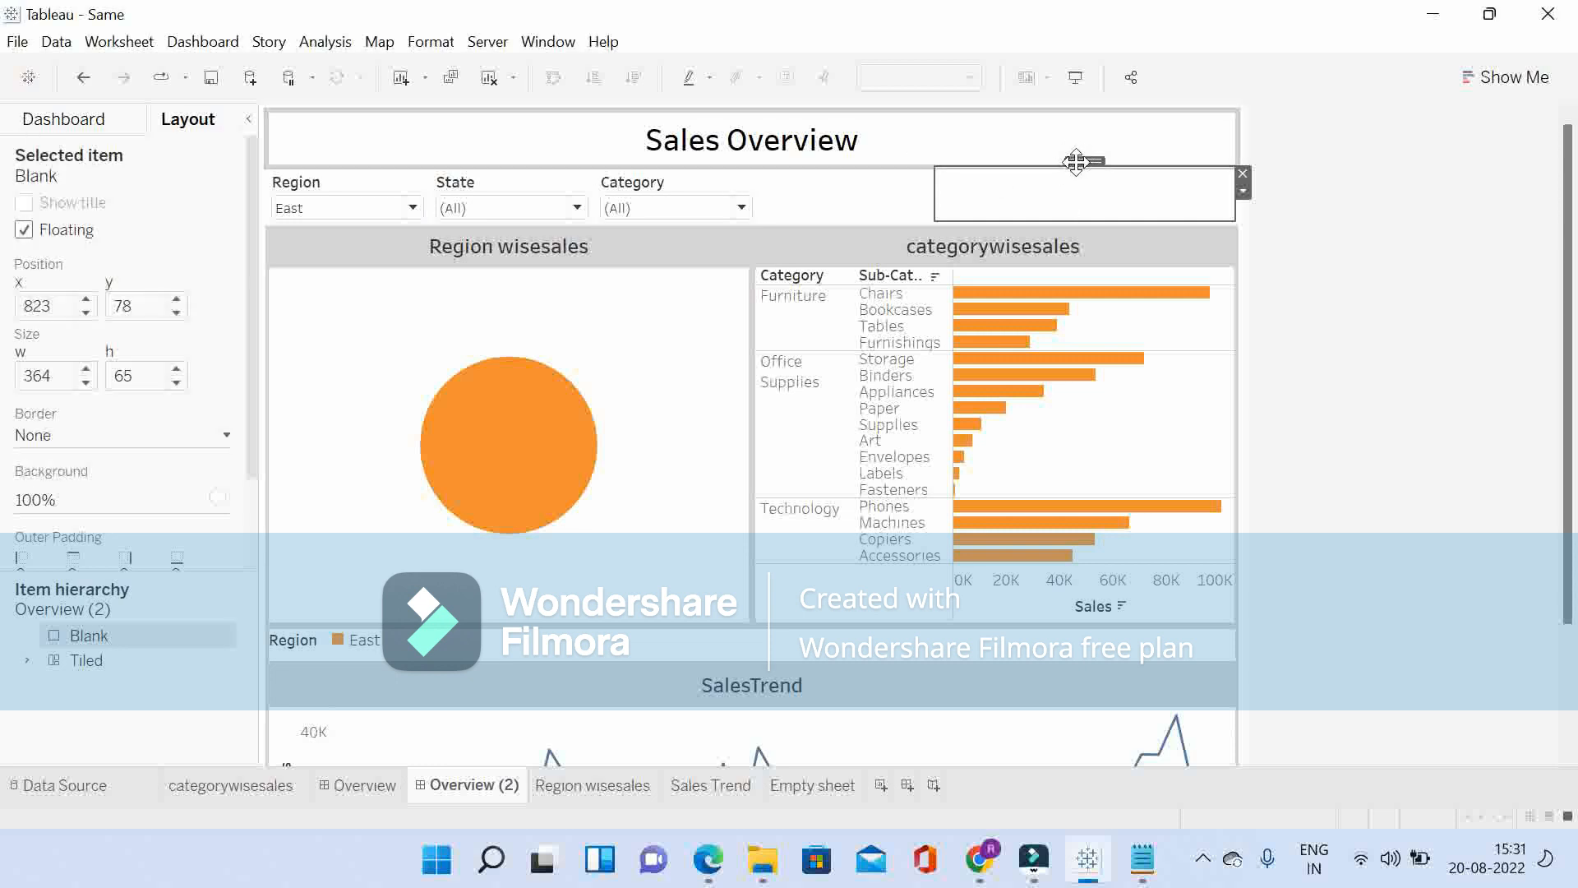
Step: Test the white floating blank's cover over the Sub-Category filter by switching Region to South, West, Central and East in turn
click(294, 209)
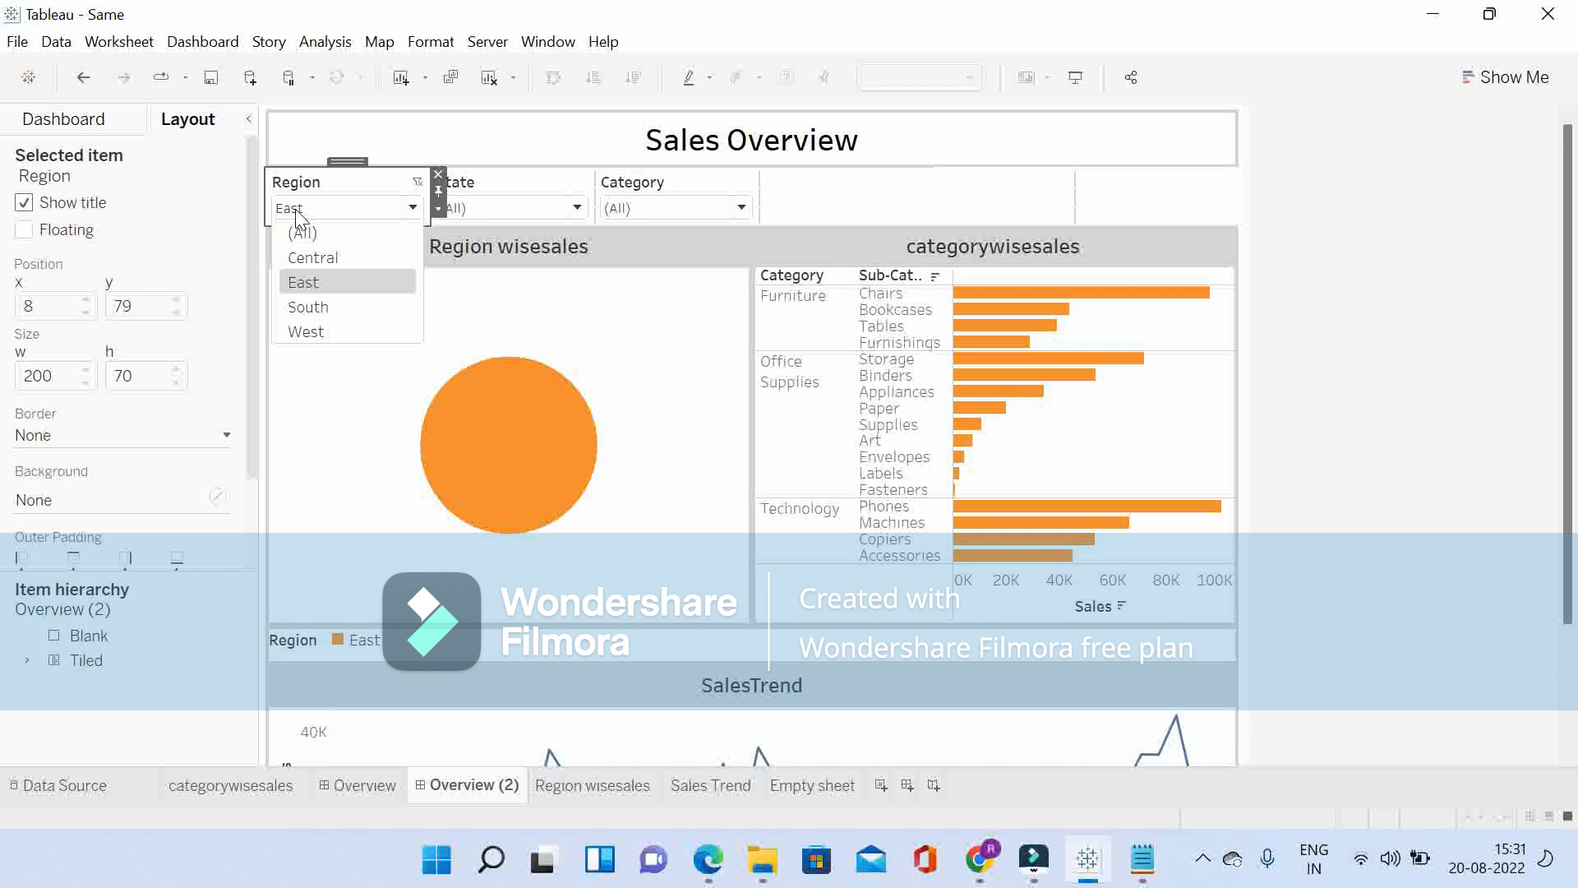
click(312, 308)
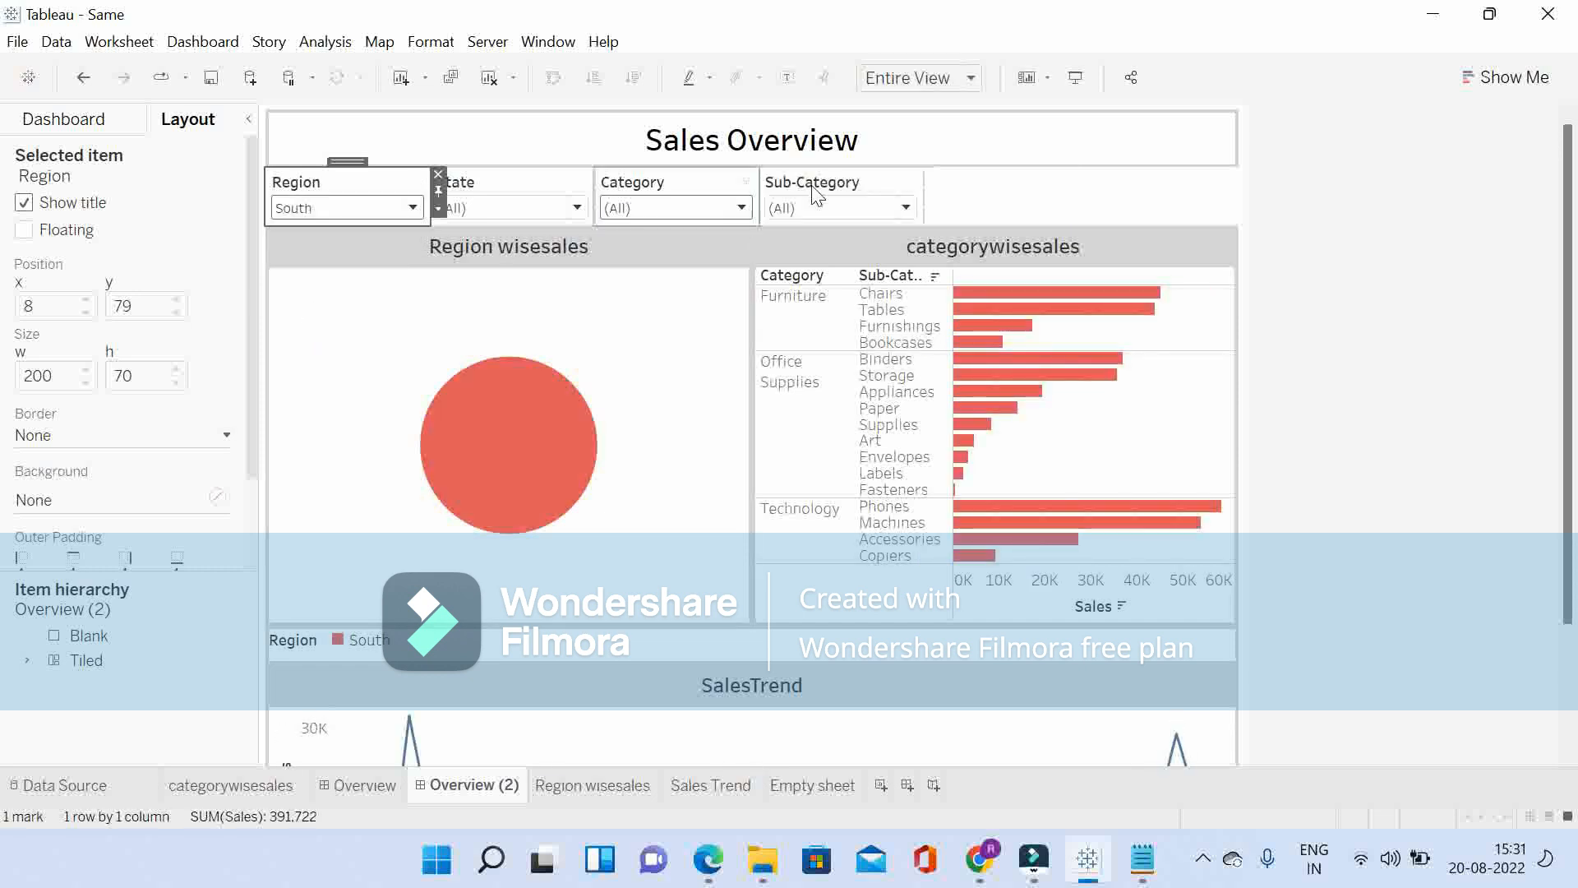
click(332, 213)
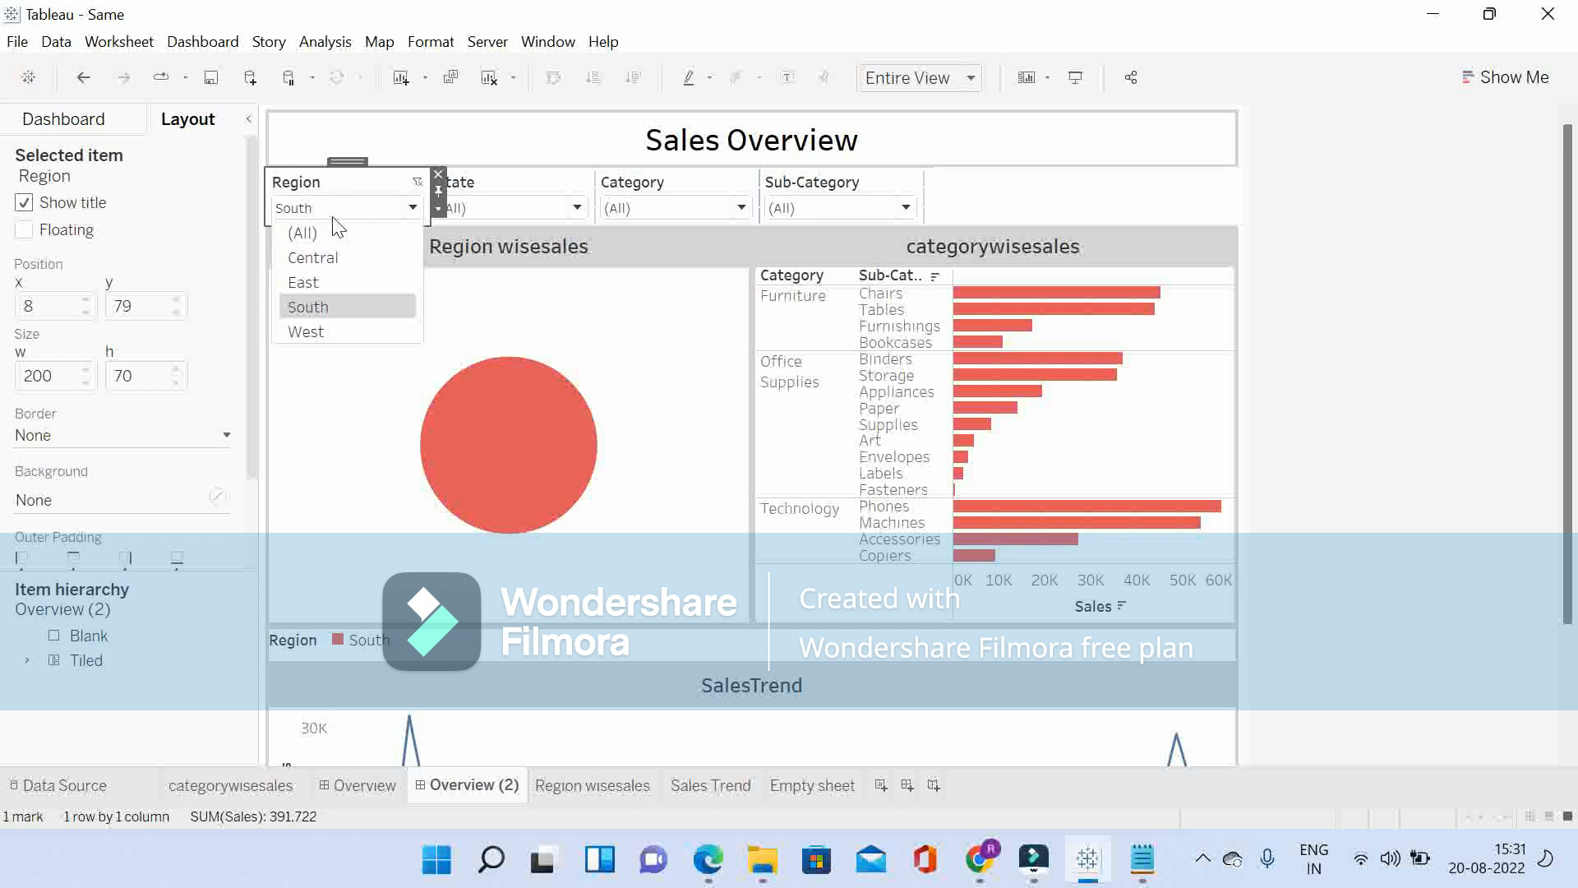
click(308, 334)
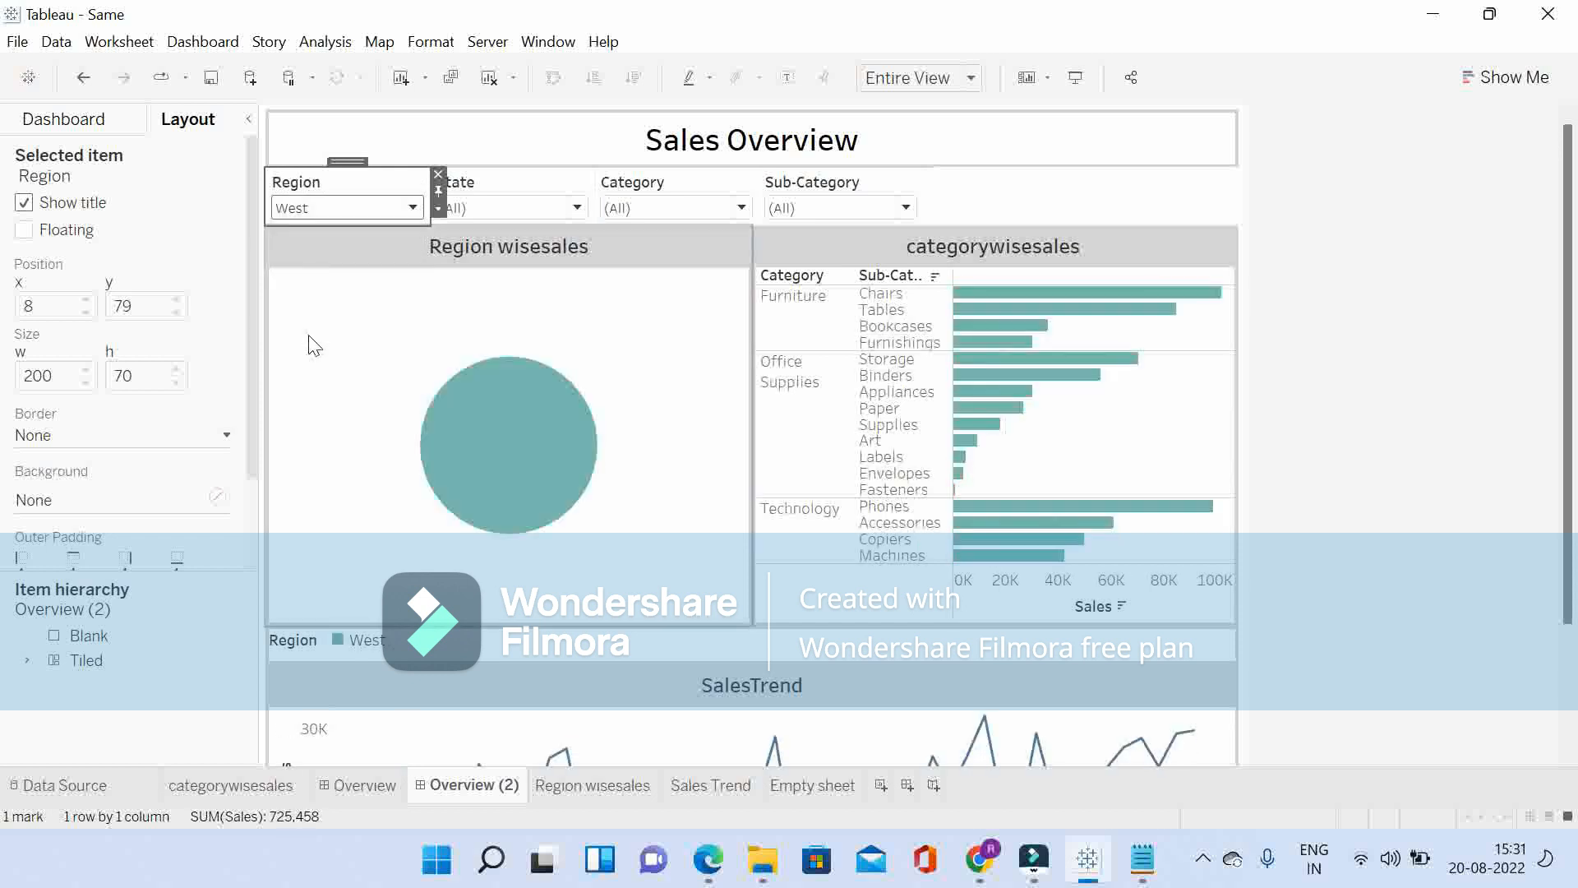
click(346, 208)
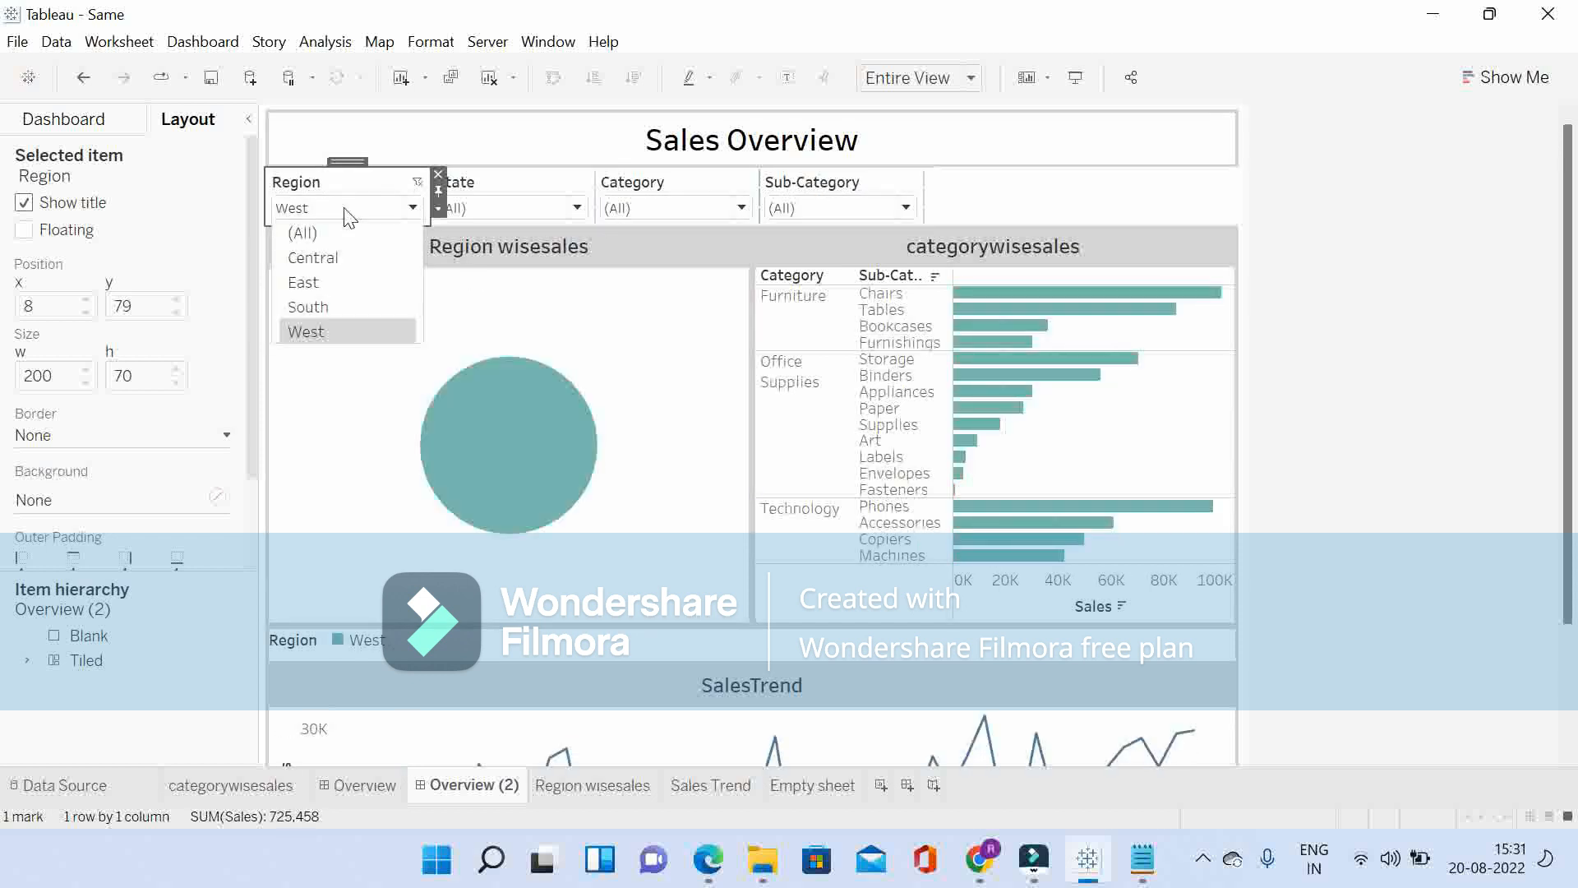
click(319, 260)
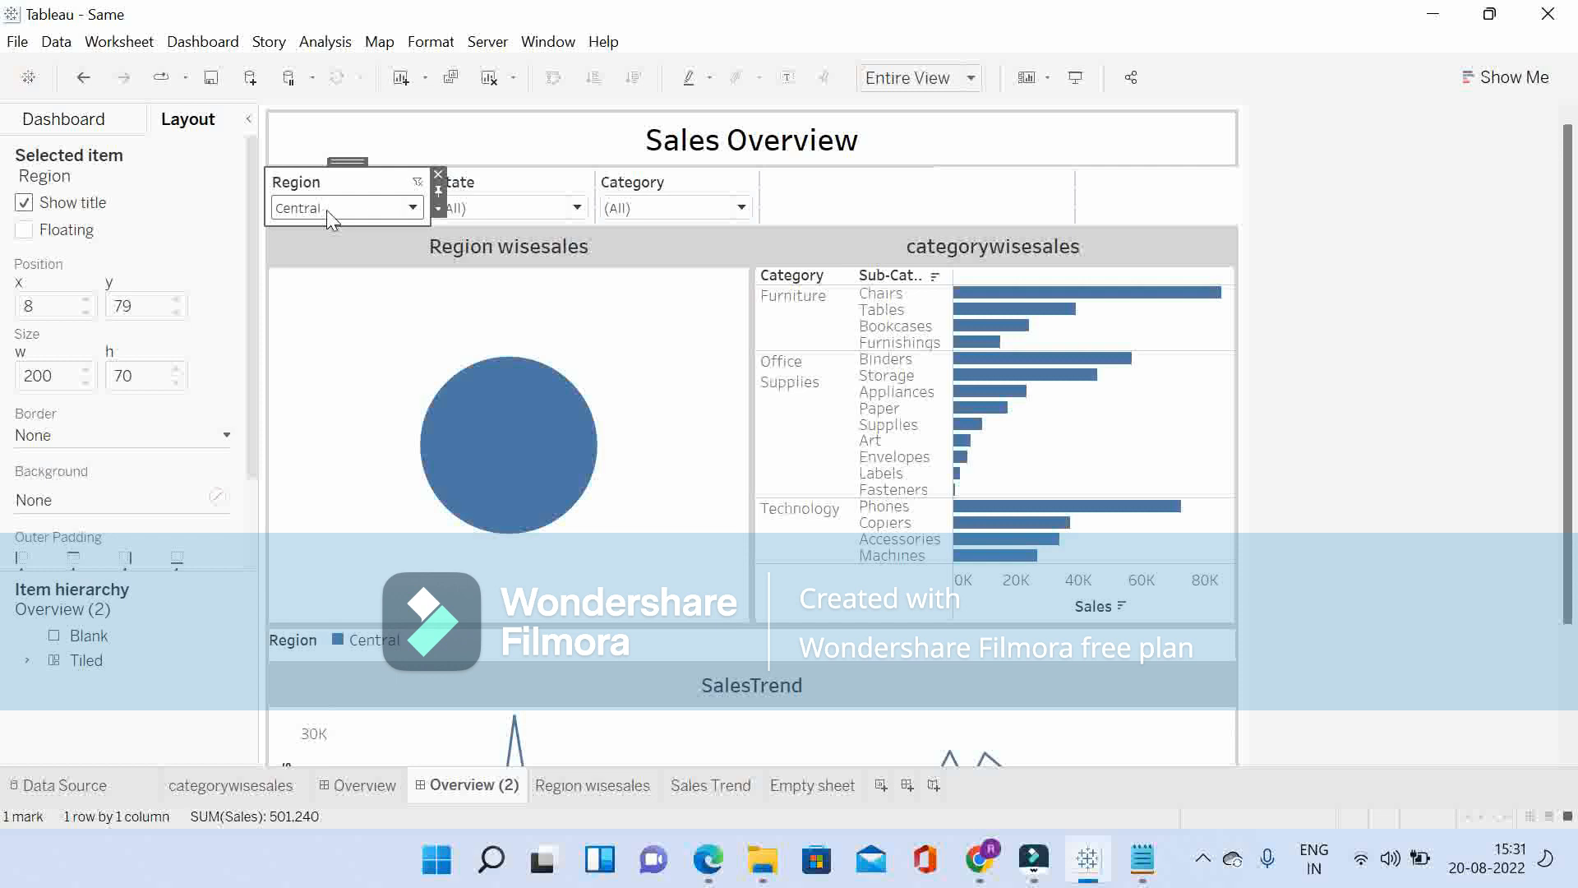
click(328, 209)
click(314, 283)
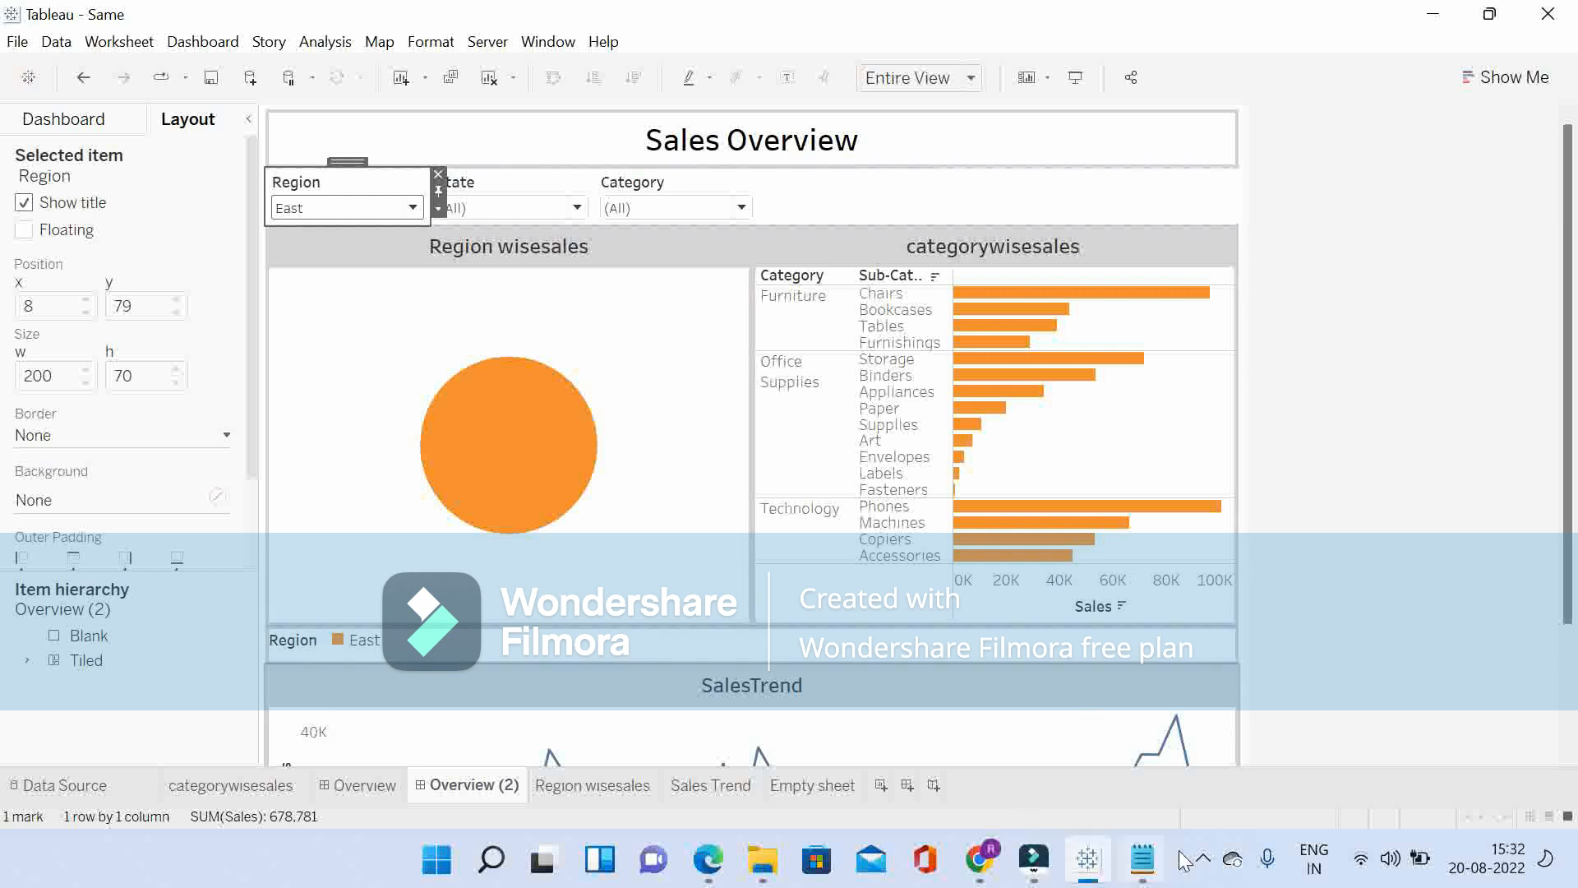
click(1207, 863)
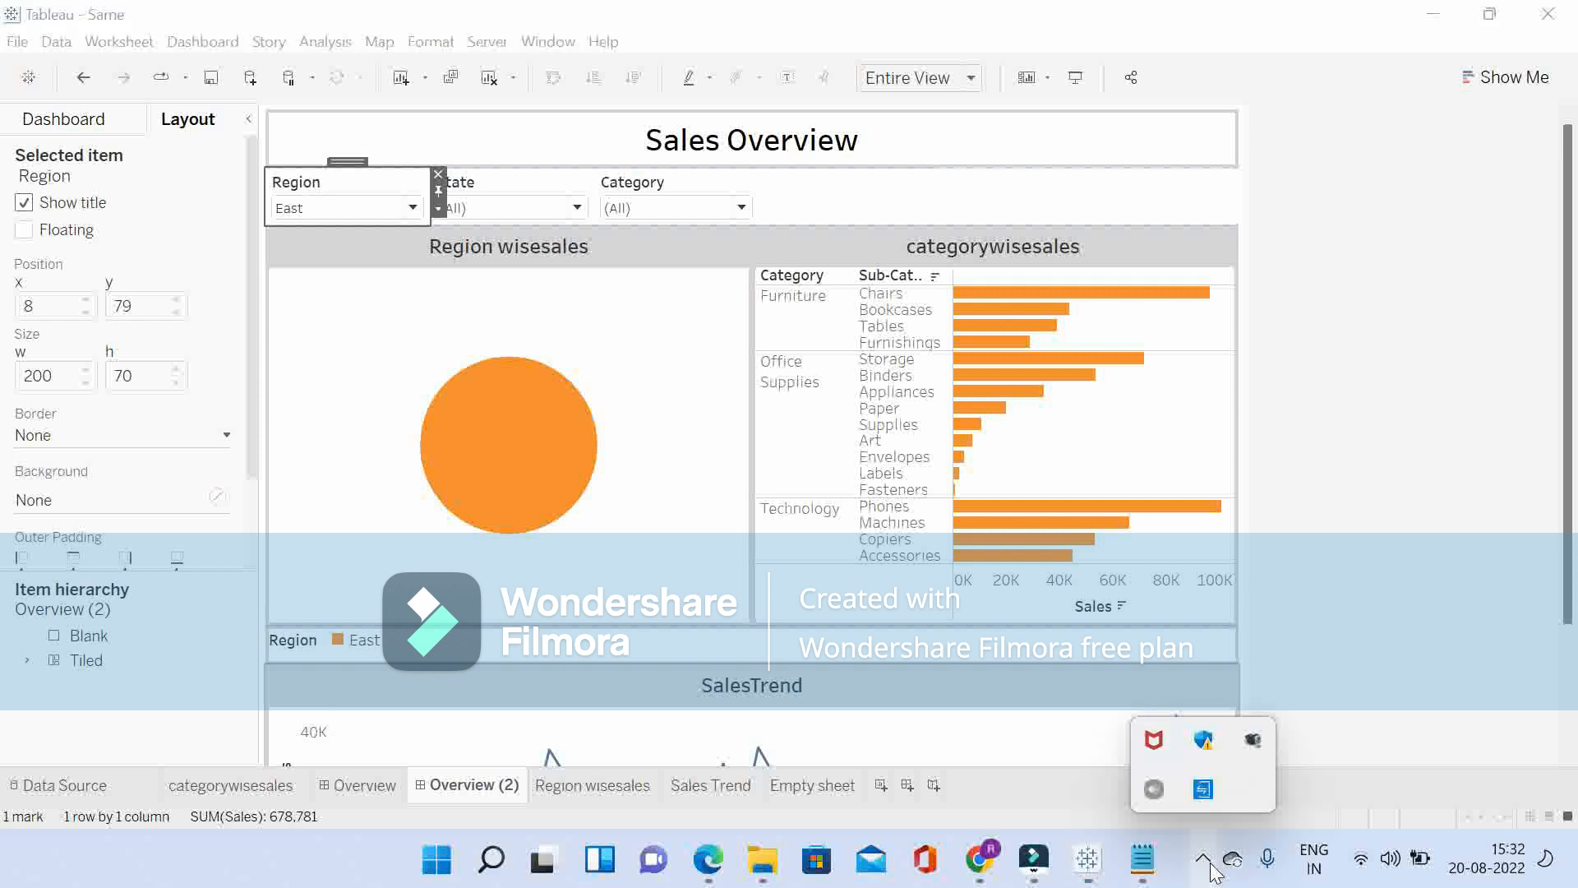
right_click(1252, 742)
click(1346, 611)
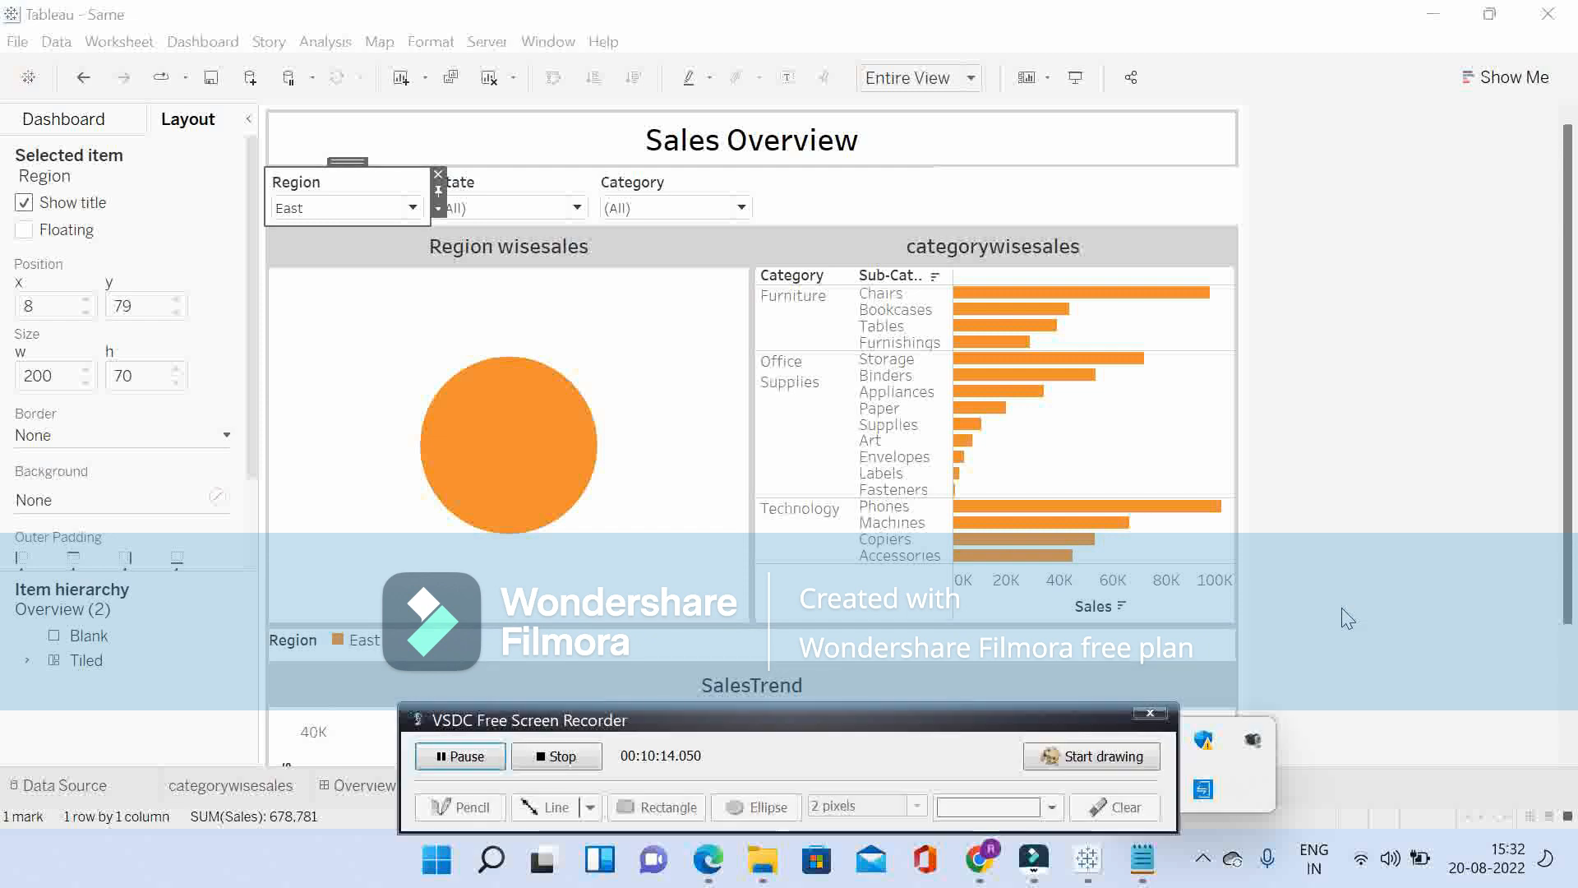
click(550, 753)
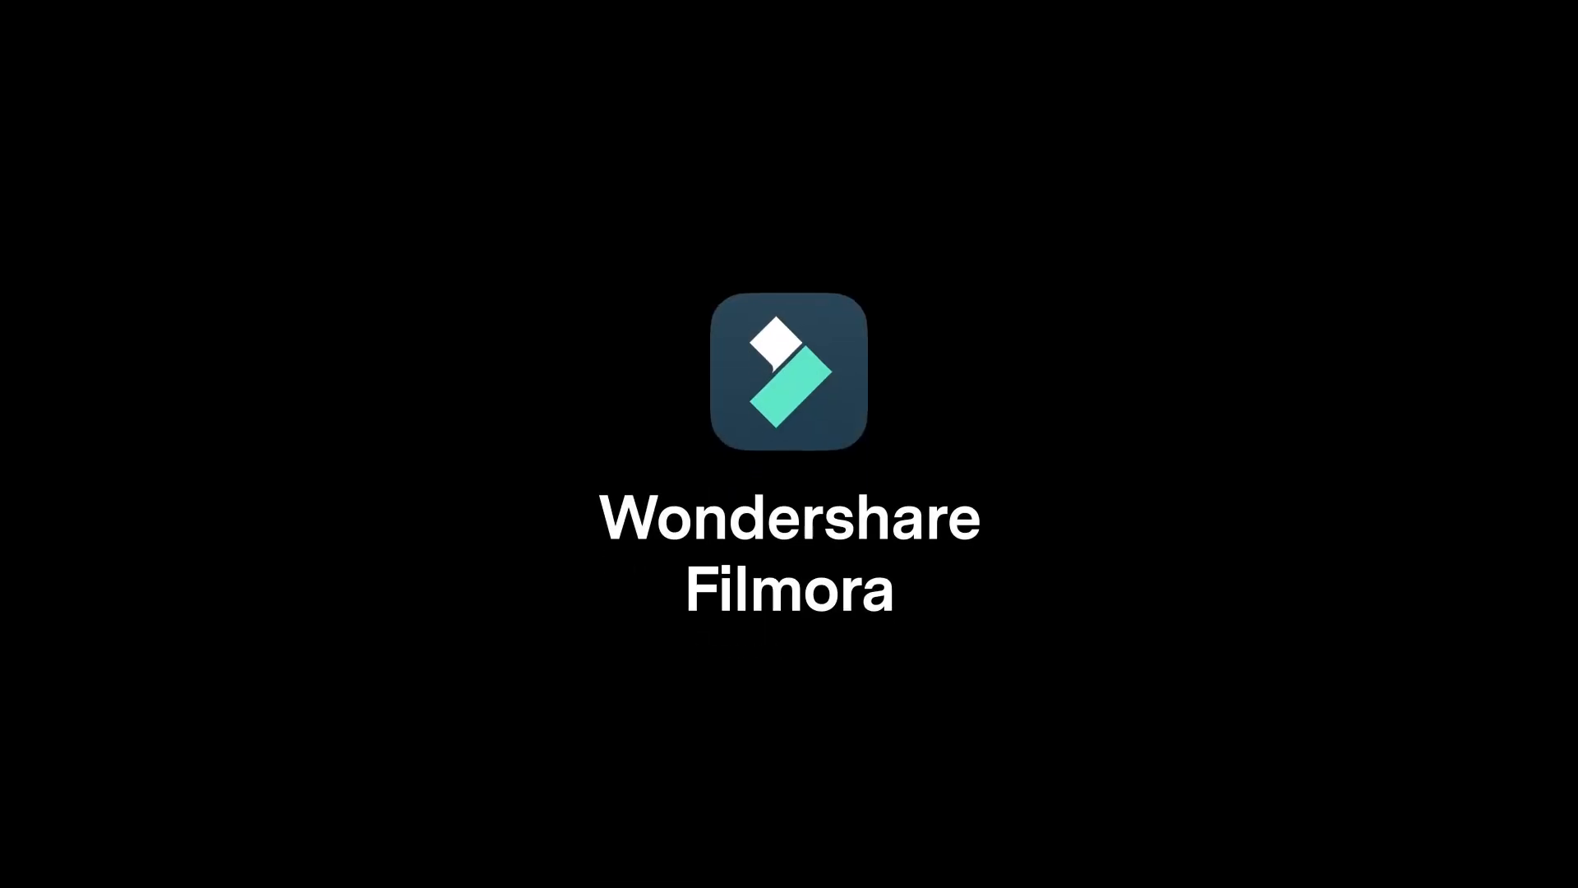